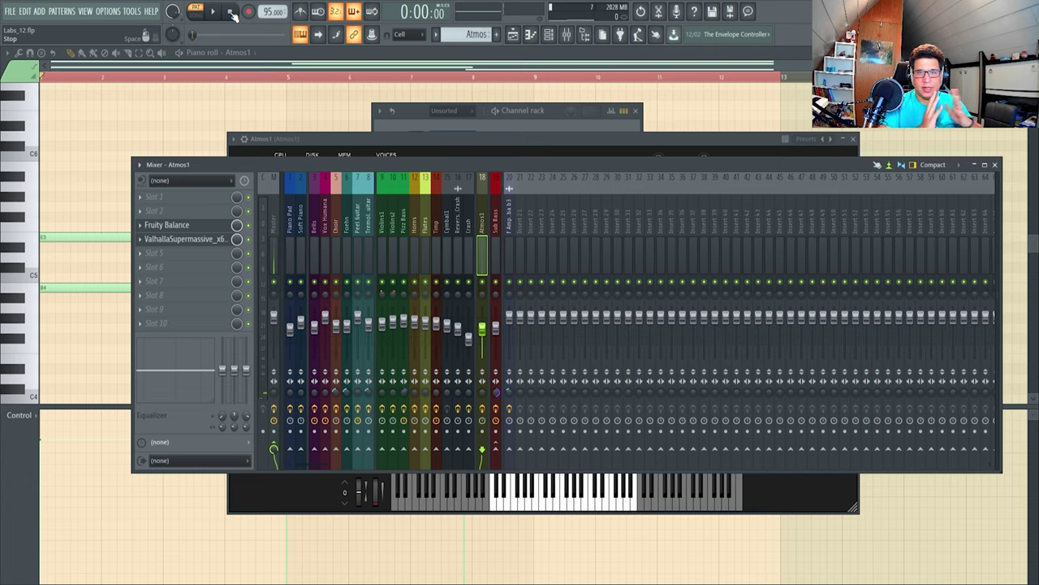
# - Show the playlist arrangement and select the Piano Pad pattern from Track 3
pyautogui.click(513, 35)
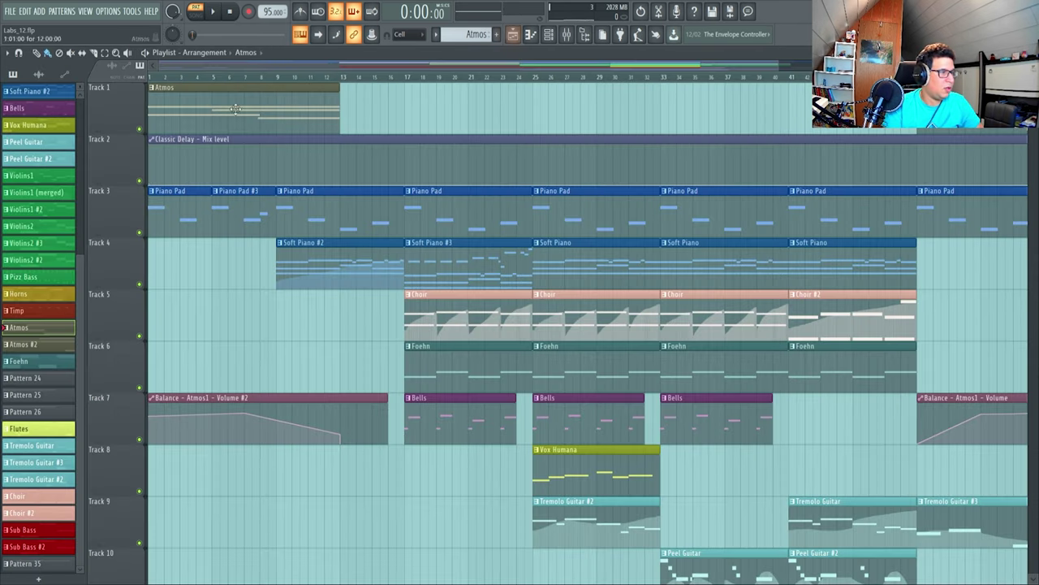
pyautogui.scroll(3, 162, 91)
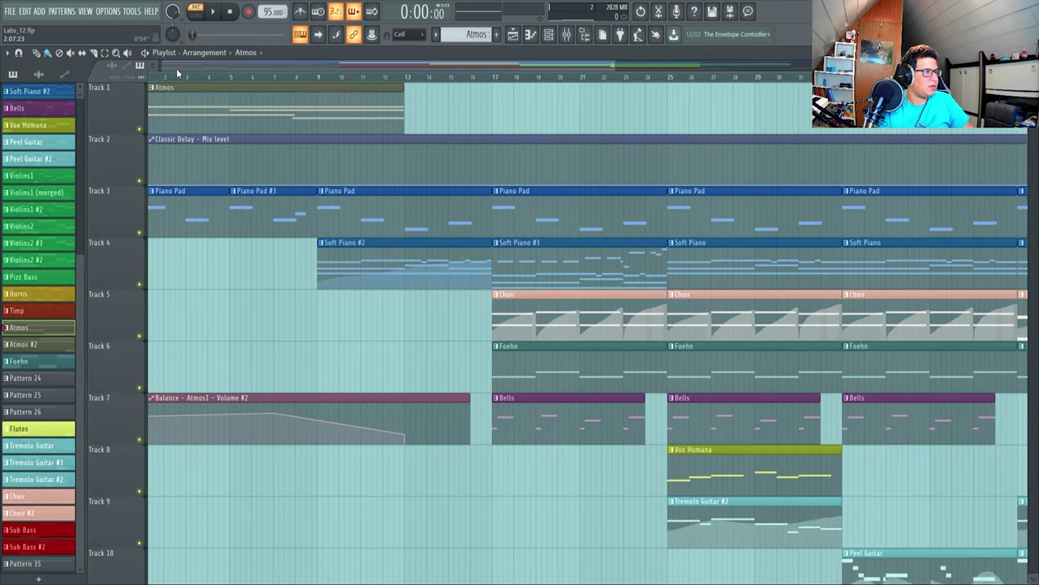
pyautogui.click(168, 209)
pyautogui.scroll(-3, 183, 82)
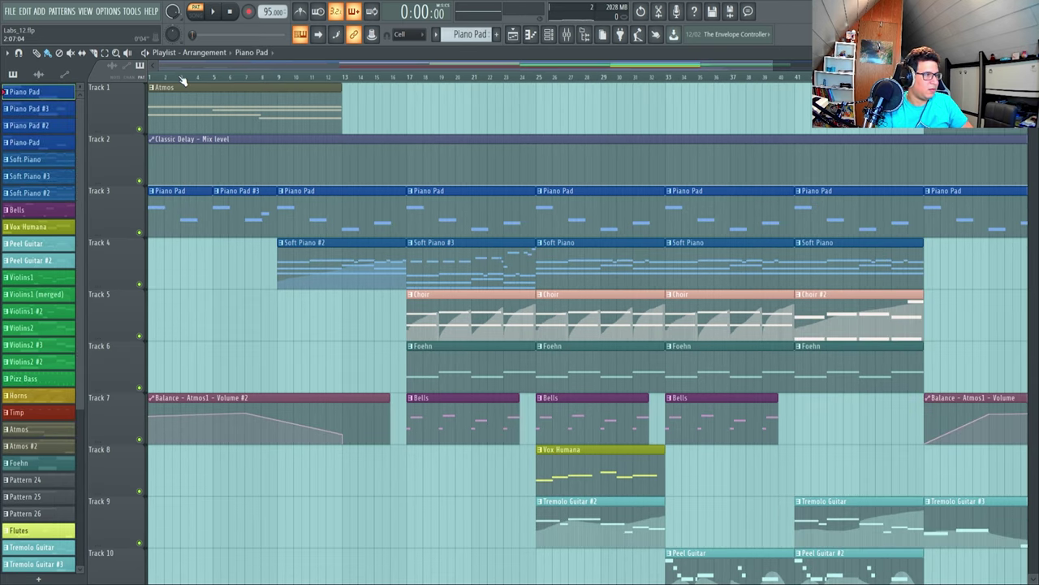
# - Inspect the ValhallaSupermassive and Fruity parametric EQ 2 settings on the Piano Pad mixer insert
pyautogui.click(549, 35)
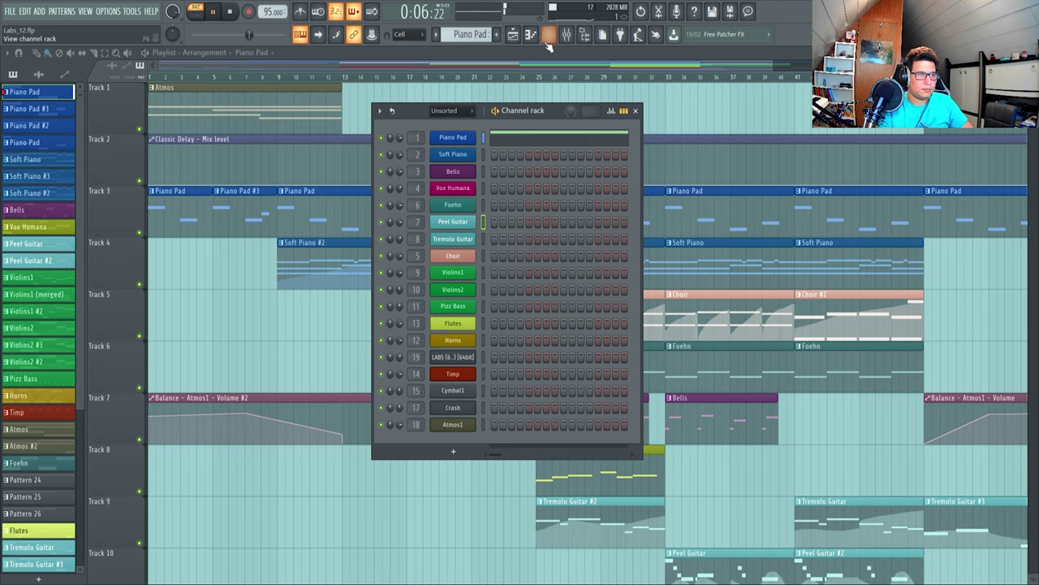
pyautogui.click(566, 36)
pyautogui.click(294, 217)
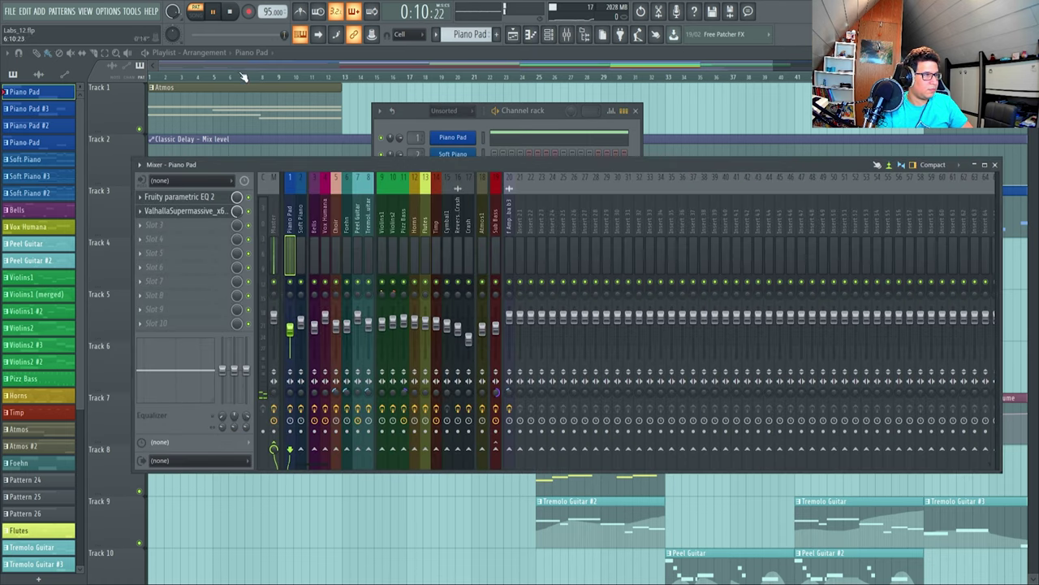
pyautogui.click(193, 214)
pyautogui.moveTo(241, 179); pyautogui.dragTo(540, 195)
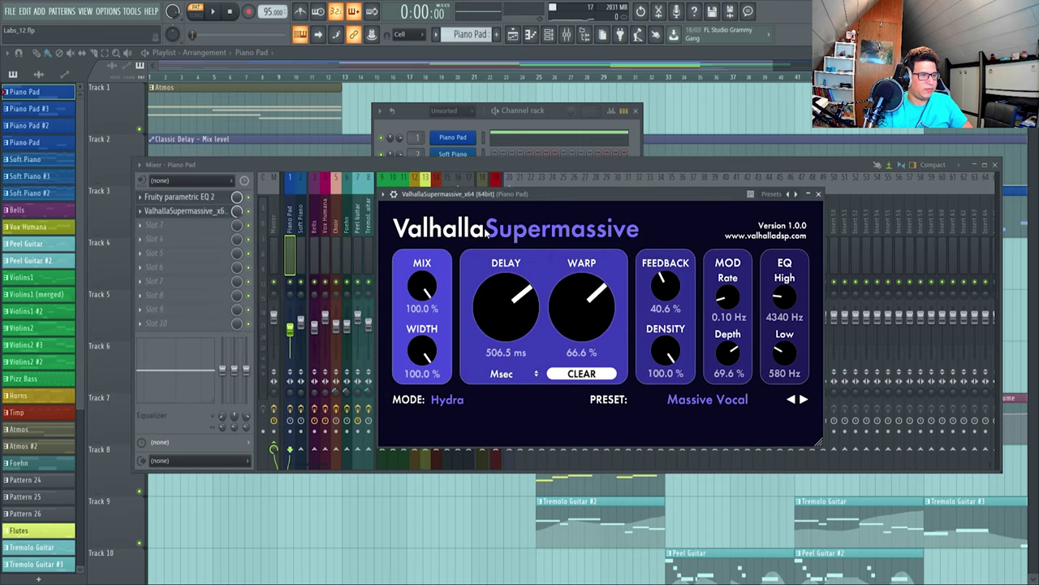
pyautogui.click(183, 197)
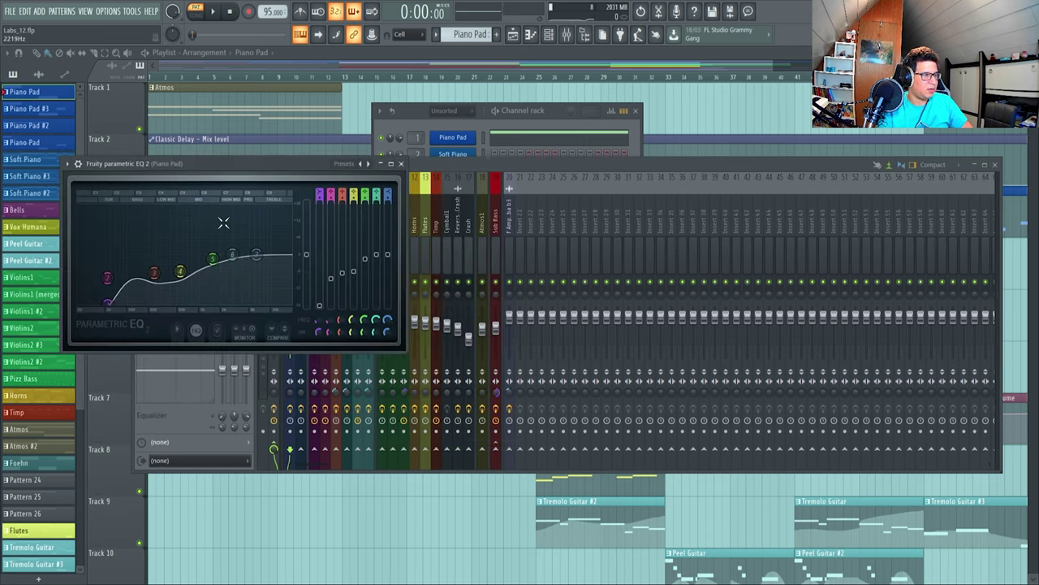
pyautogui.moveTo(183, 186); pyautogui.dragTo(284, 199)
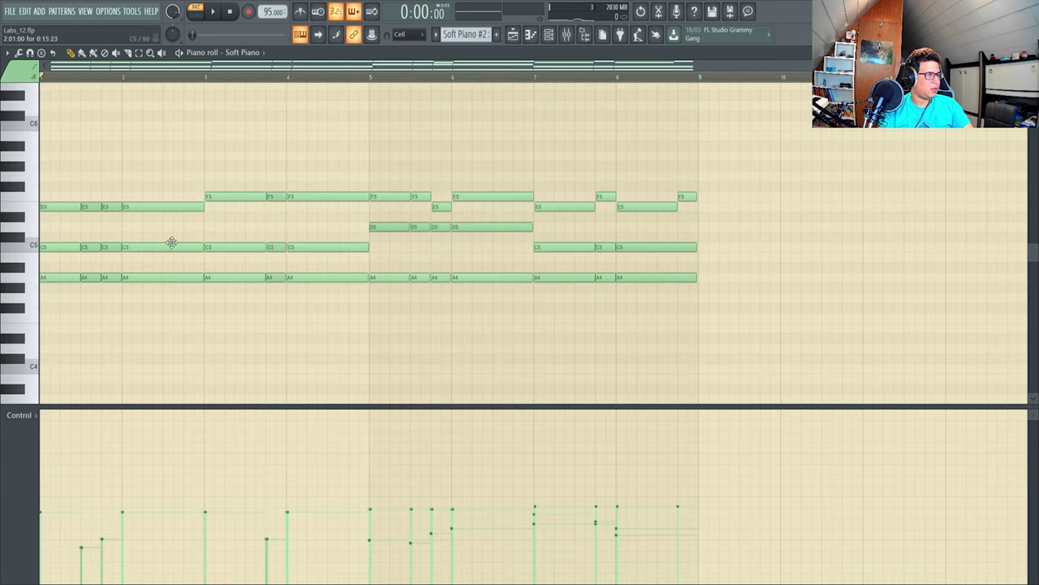
# - Play the Soft Piano #2 pattern in the piano roll and display its controller curve instead of the note velocities
pyautogui.scroll(3, 201, 180)
pyautogui.press('space')
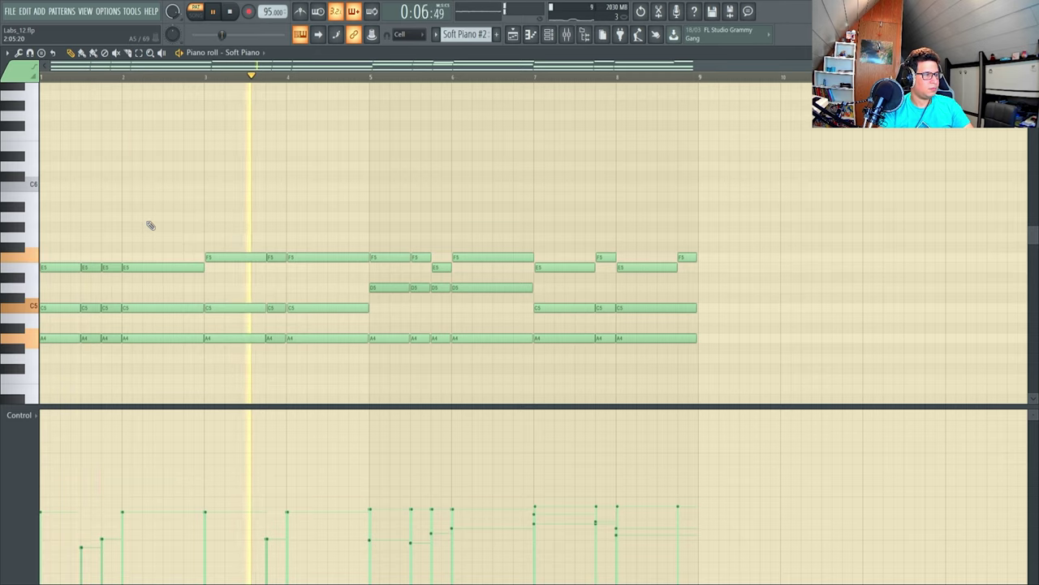
pyautogui.click(21, 419)
pyautogui.click(152, 479)
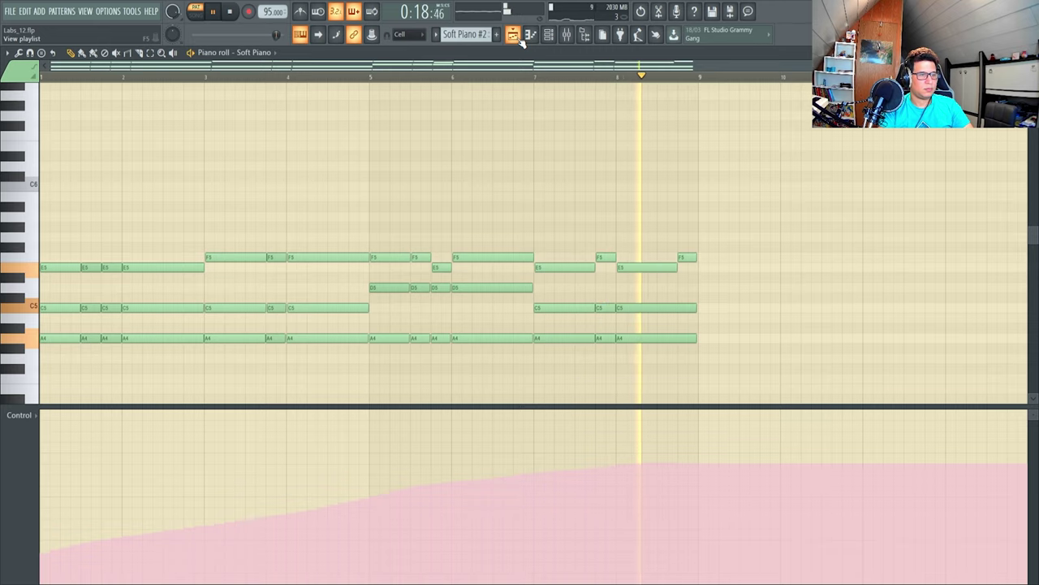
pyautogui.press('space')
pyautogui.scroll(-1, 266, 223)
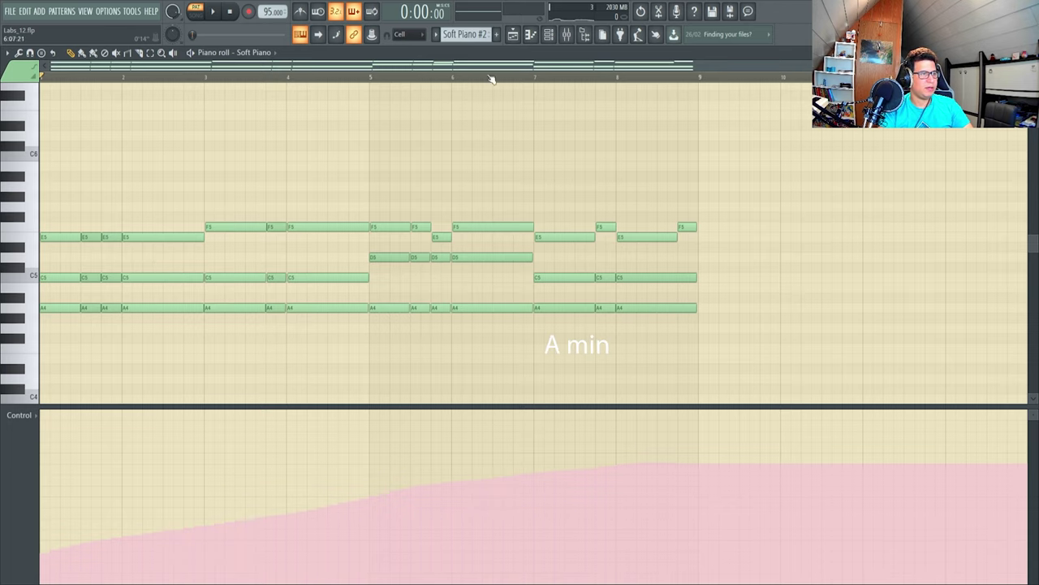
# - Open the Soft Piano #3 pattern from the playlist, inspect its high C6 notes in bars 1 to 4, and play it
pyautogui.click(513, 34)
pyautogui.doubleClick(545, 212)
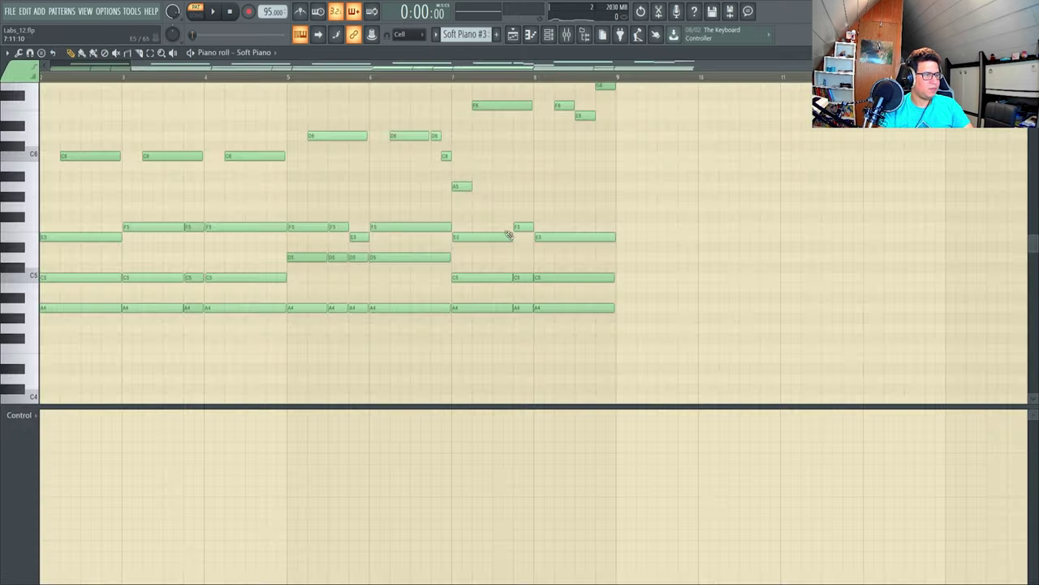
pyautogui.scroll(2, 275, 243)
pyautogui.moveTo(125, 203); pyautogui.dragTo(319, 244)
pyautogui.keyDown('ctrl'); pyautogui.click(319, 244); pyautogui.keyUp('ctrl')
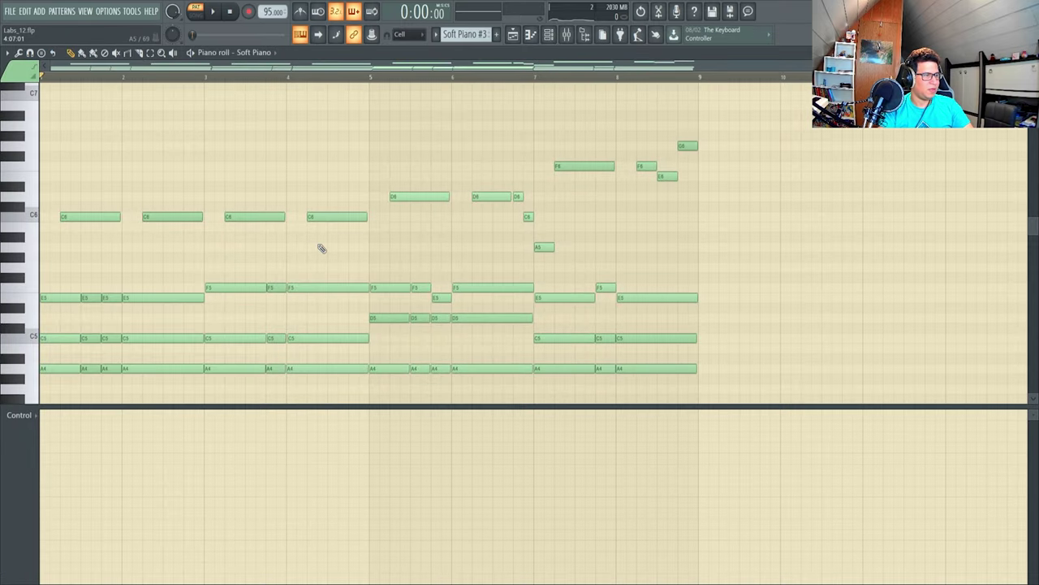
pyautogui.moveTo(106, 204); pyautogui.dragTo(332, 253)
pyautogui.keyDown('ctrl'); pyautogui.click(332, 252); pyautogui.keyUp('ctrl')
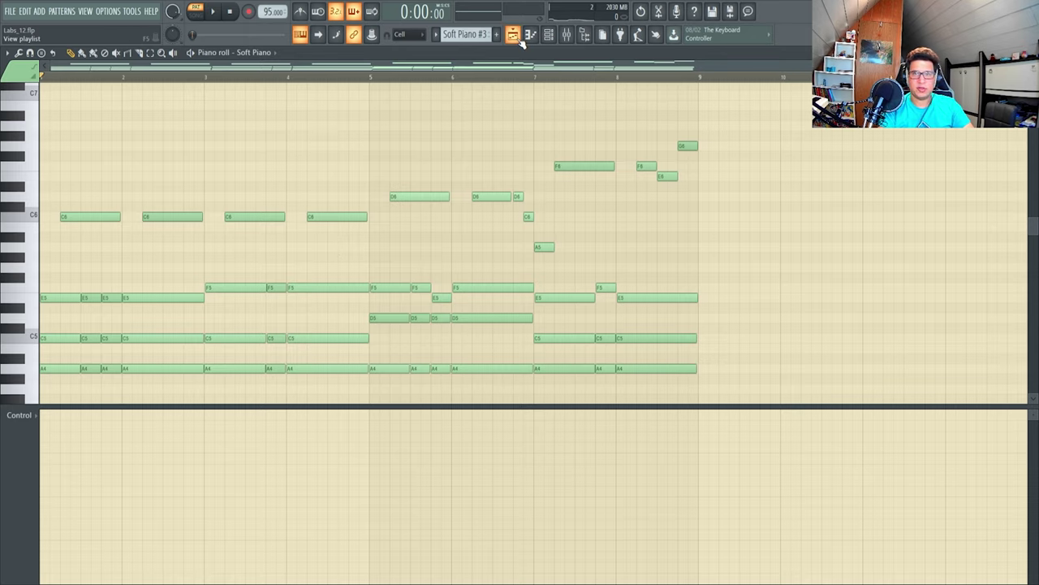
pyautogui.press('space')
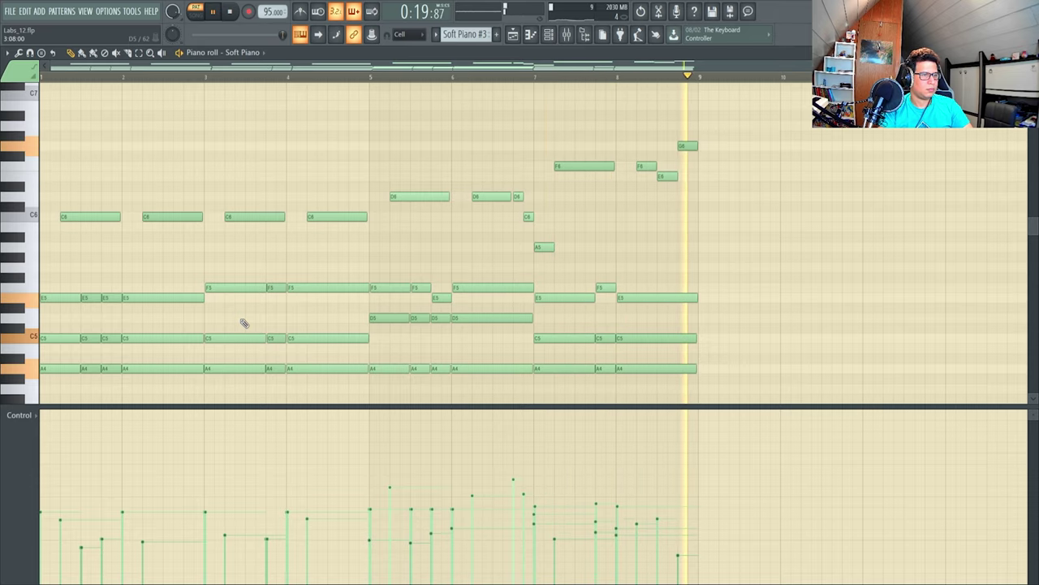
# - Examine the staggered start times of the chord notes at bar 3 and the chord layer across the Soft Piano #3 pattern
pyautogui.scroll(5, 549, 333)
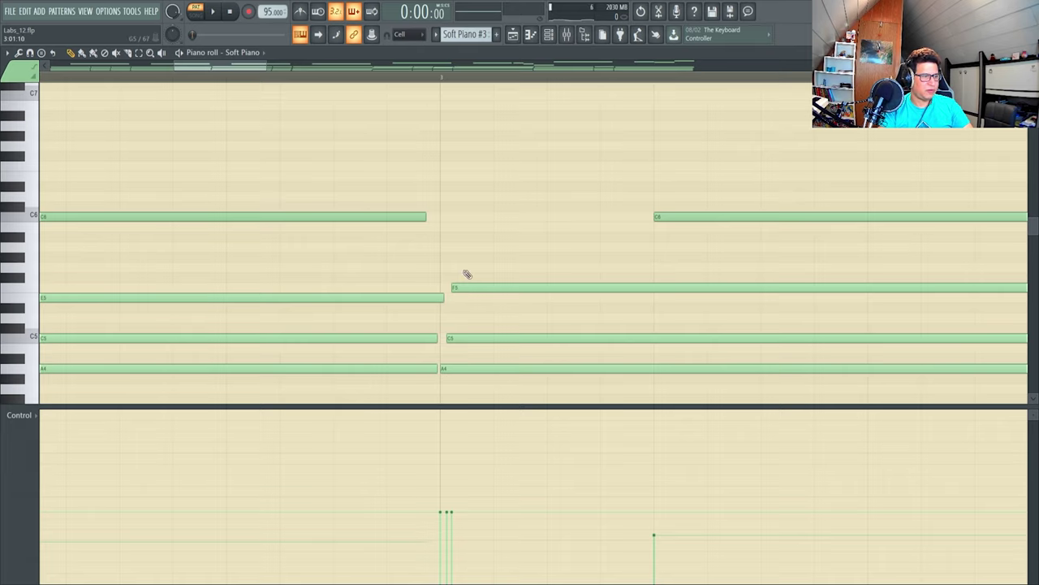
pyautogui.moveTo(461, 253); pyautogui.dragTo(441, 382)
pyautogui.keyDown('ctrl'); pyautogui.click(442, 382); pyautogui.keyUp('ctrl')
pyautogui.scroll(-1, 442, 381)
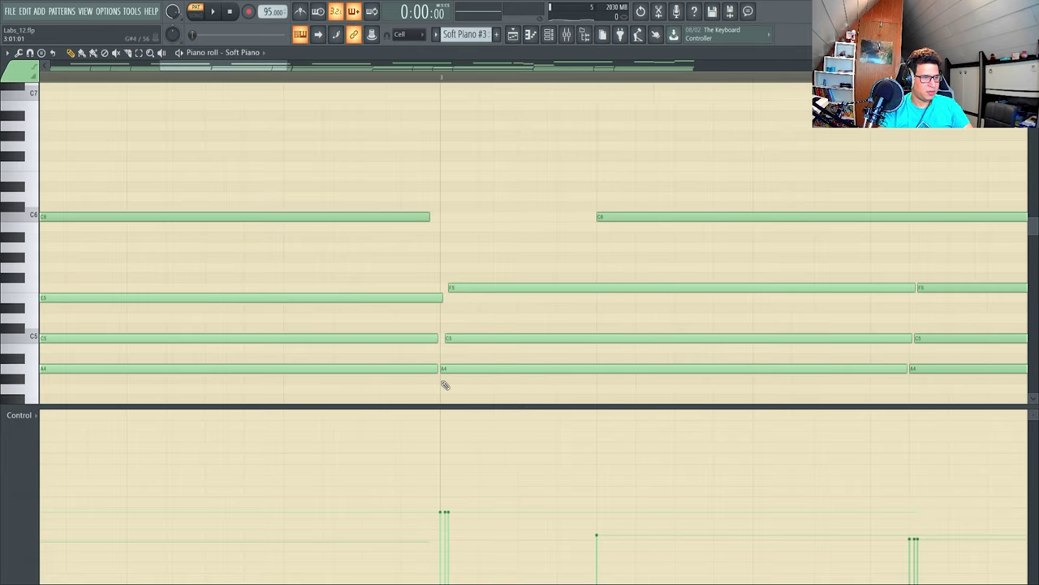
pyautogui.scroll(-2, 445, 385)
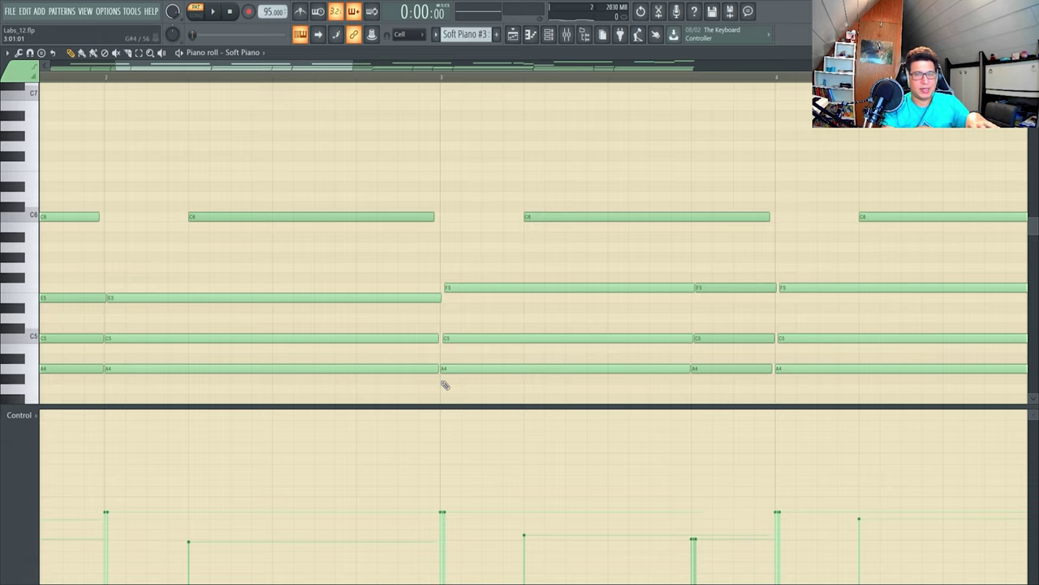
pyautogui.scroll(-3, 342, 396)
pyautogui.moveTo(105, 256); pyautogui.dragTo(510, 365)
pyautogui.keyDown('ctrl'); pyautogui.click(511, 380); pyautogui.keyUp('ctrl')
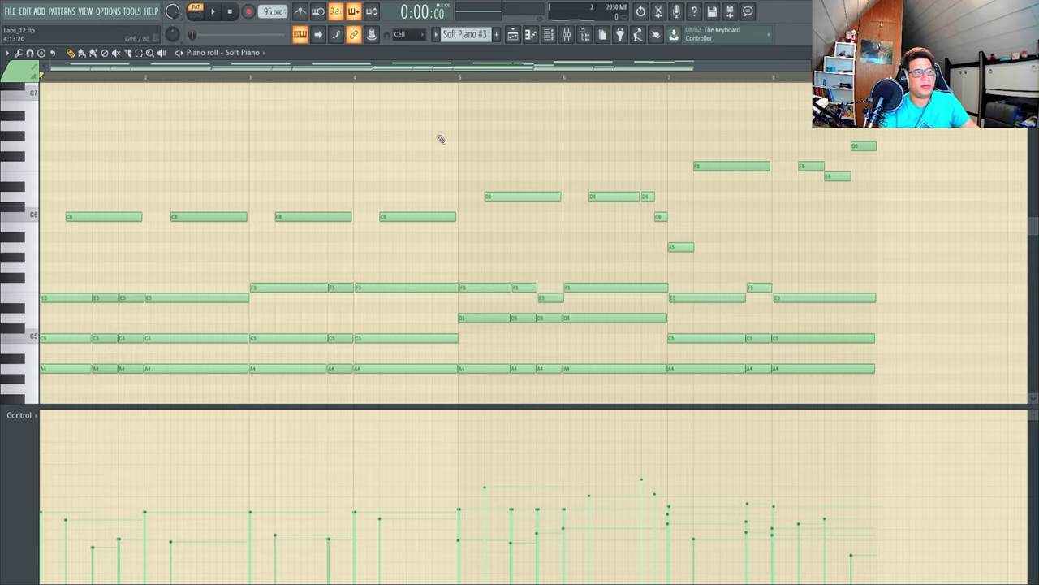
# - Open the Choir pattern from Track 5 in the piano roll and play it with its controller curve displayed
pyautogui.click(520, 35)
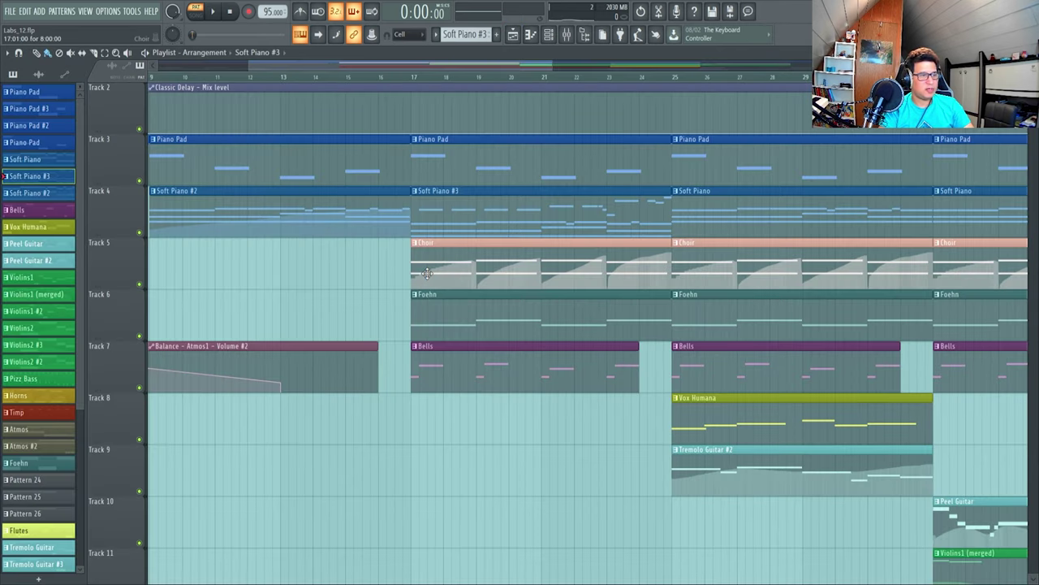
pyautogui.doubleClick(440, 268)
pyautogui.press('space')
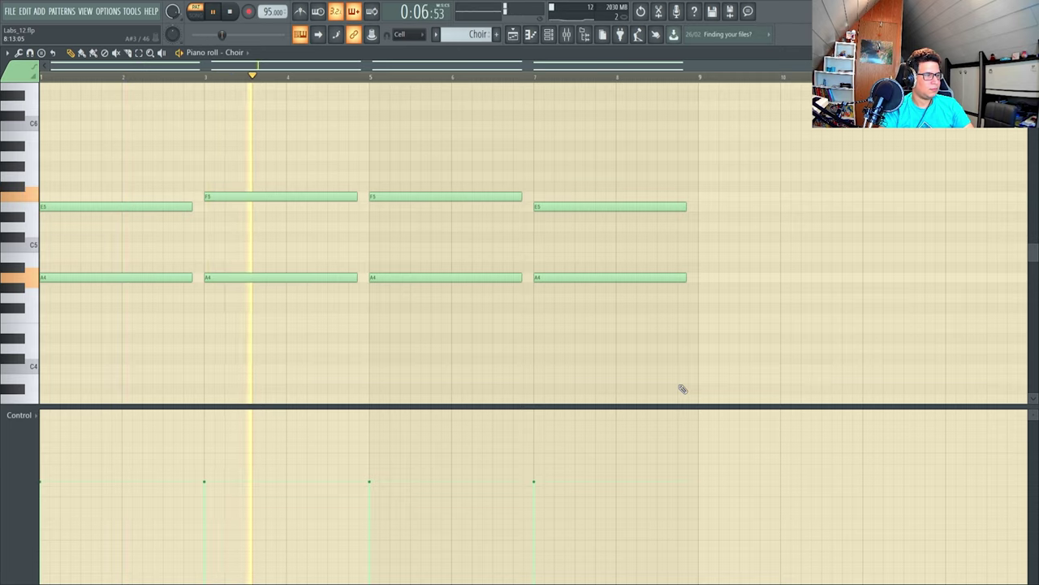
pyautogui.click(21, 416)
pyautogui.click(140, 477)
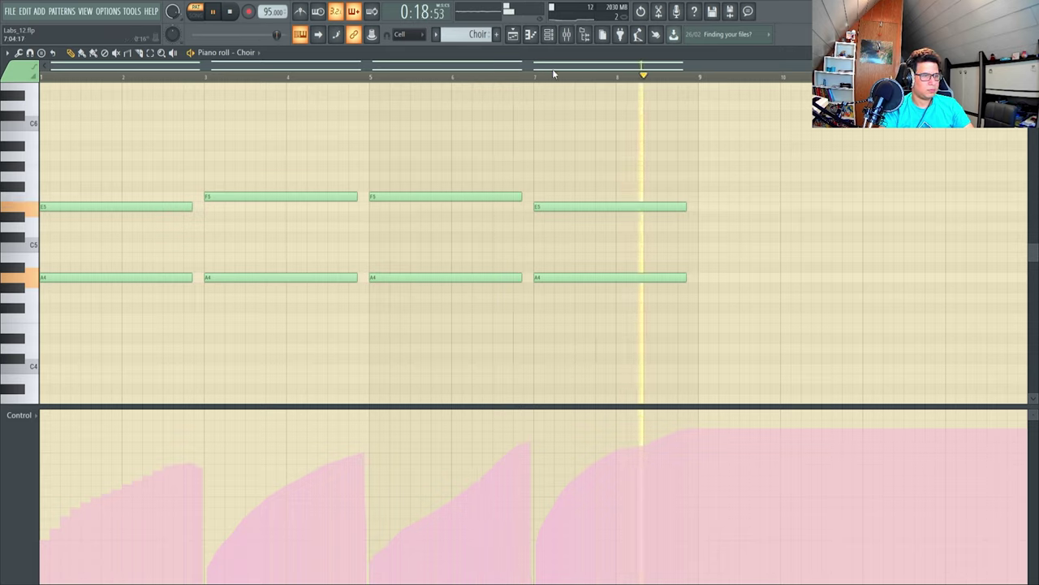
pyautogui.press('space')
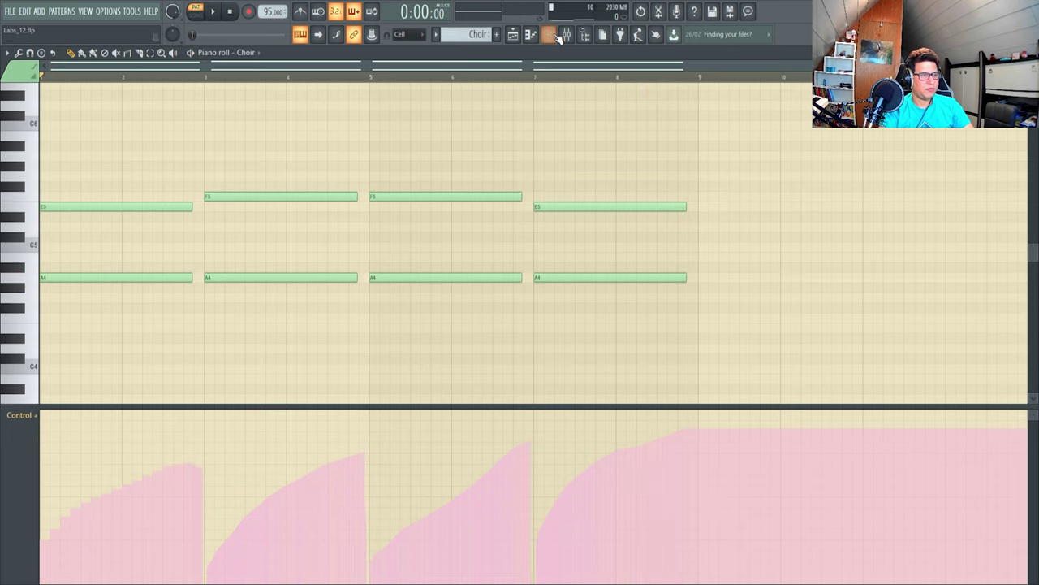
# - Inspect the Fruity parametric EQ 2 curve on the Choir mixer insert and return to the Choir piano roll
pyautogui.click(557, 37)
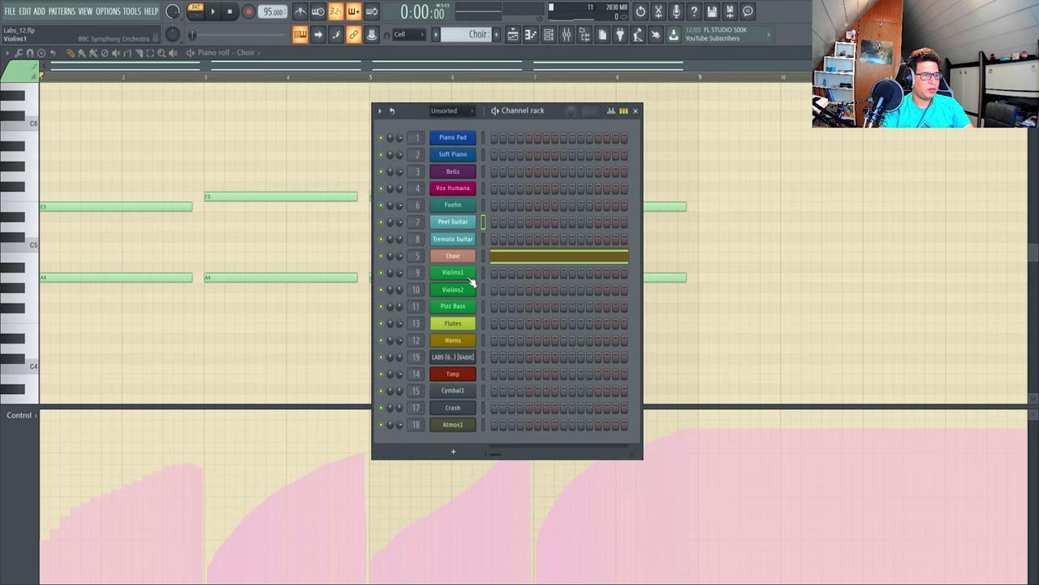
pyautogui.click(568, 36)
pyautogui.moveTo(208, 358); pyautogui.dragTo(222, 216)
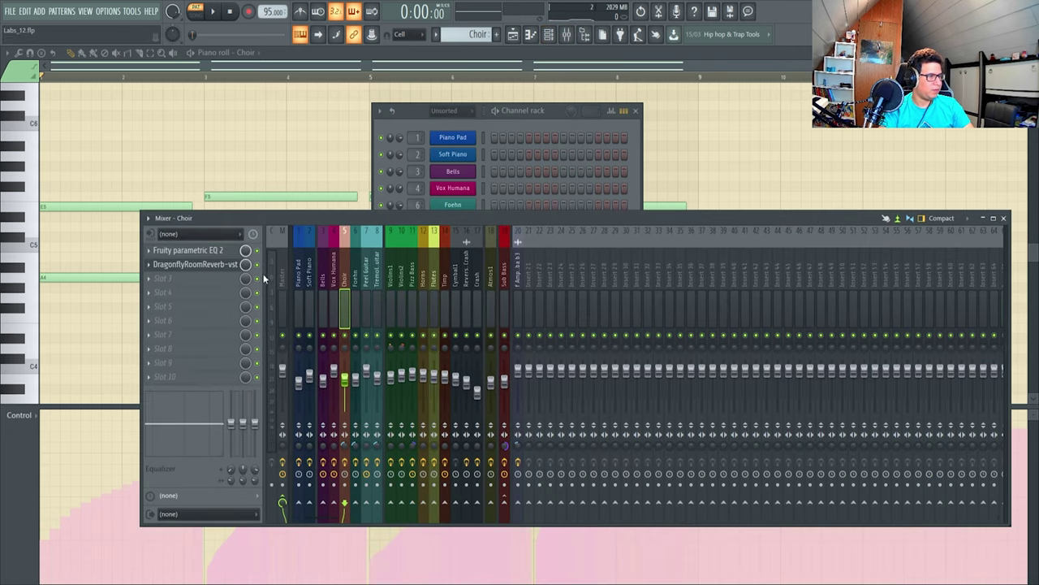
pyautogui.click(217, 252)
pyautogui.moveTo(263, 187); pyautogui.dragTo(524, 194)
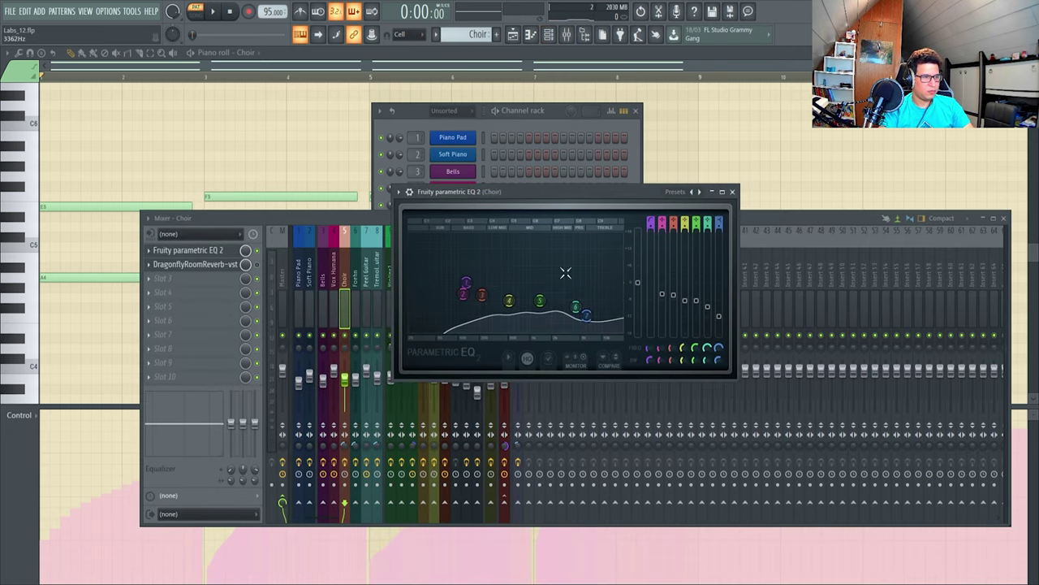
pyautogui.click(733, 192)
pyautogui.click(245, 59)
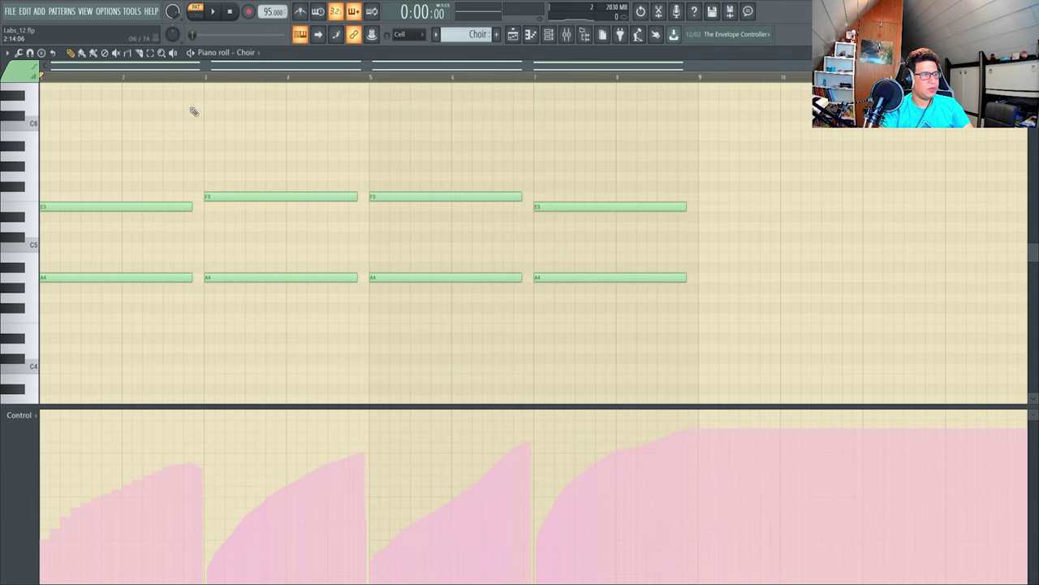
# - Play the Choir pattern and inspect the DragonflyRoomReverb settings on its mixer insert
pyautogui.press('space')
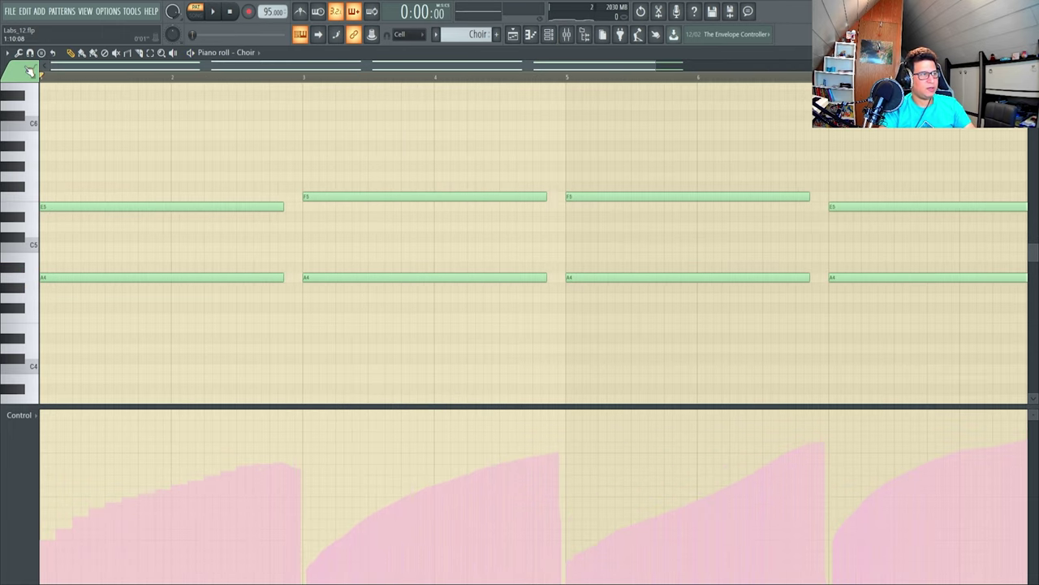
pyautogui.scroll(-3, 111, 102)
pyautogui.press('space')
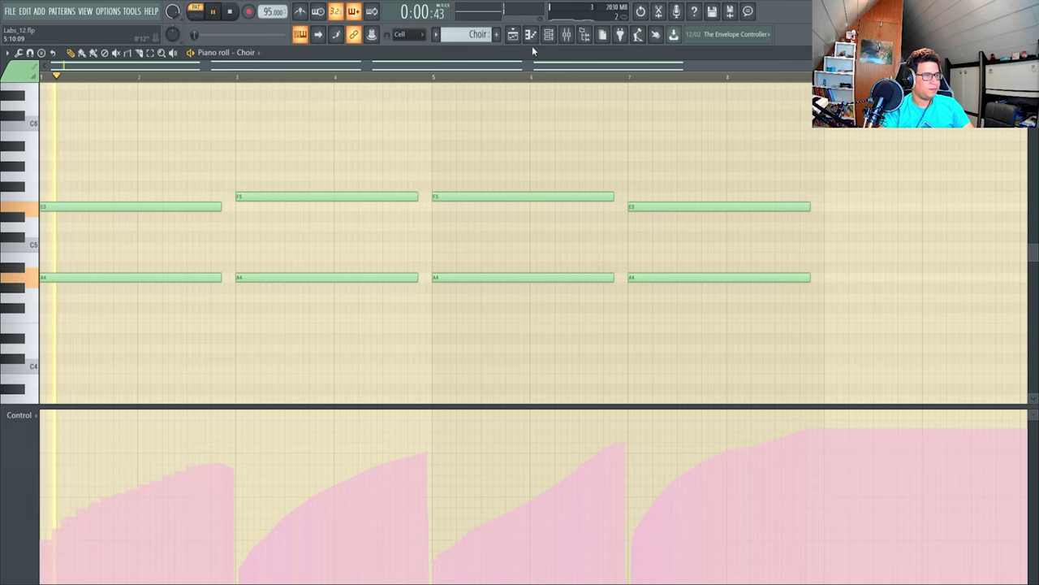
pyautogui.press('F6')
pyautogui.press('F9')
pyautogui.click(195, 266)
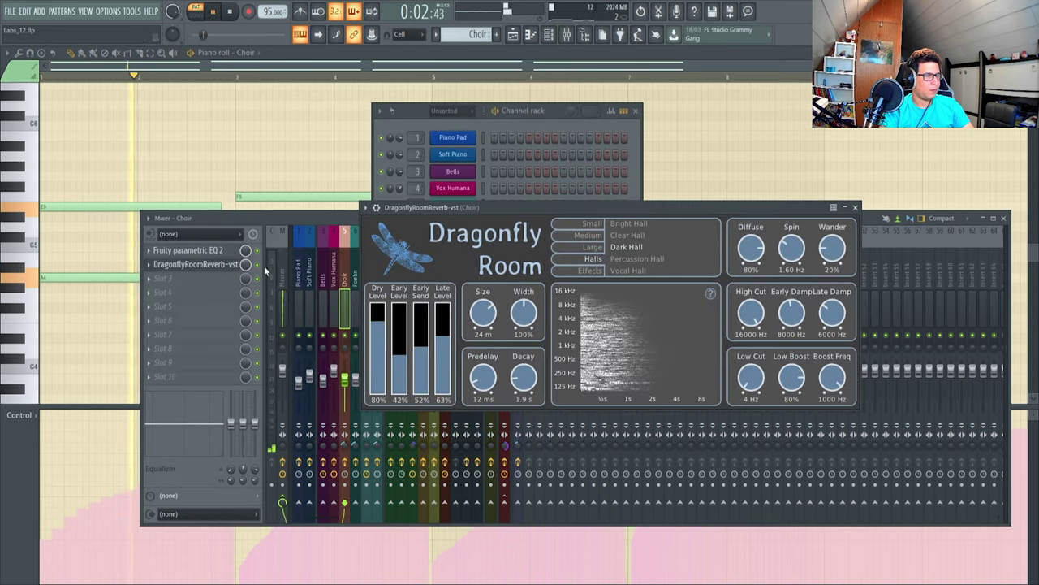
pyautogui.moveTo(439, 208); pyautogui.dragTo(487, 164)
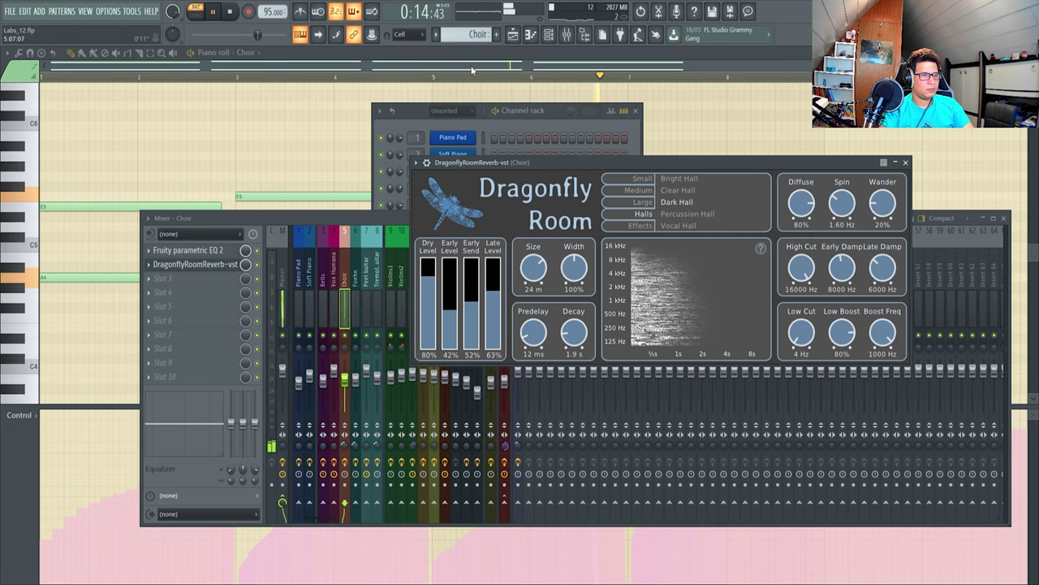
pyautogui.press('space')
# - Open the Foehn pattern from Track 6 of the playlist in the piano roll and play it
pyautogui.click(515, 36)
pyautogui.scroll(3, 426, 335)
pyautogui.scroll(-3, 425, 336)
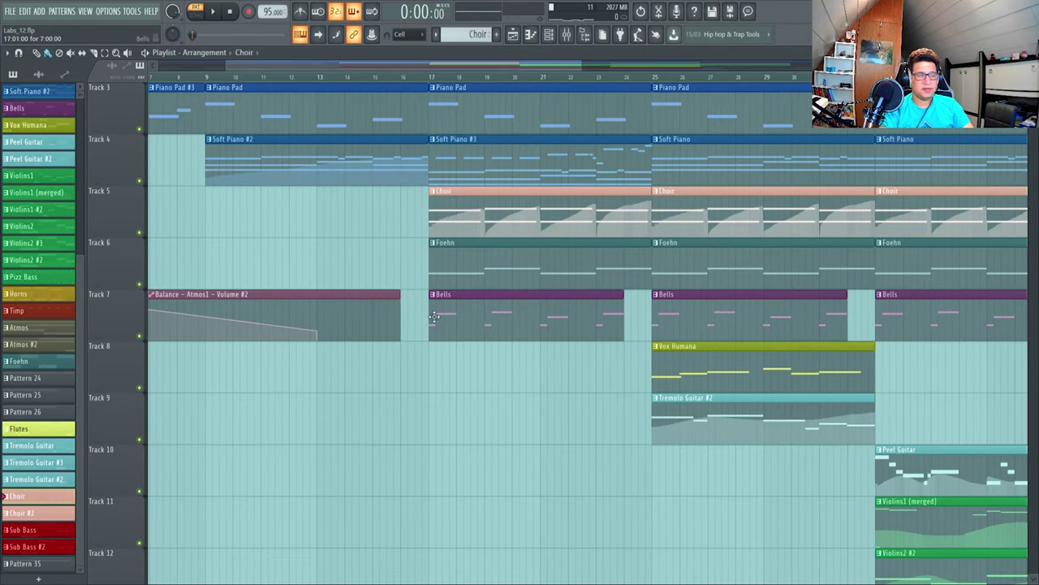
pyautogui.doubleClick(463, 264)
pyautogui.press('space')
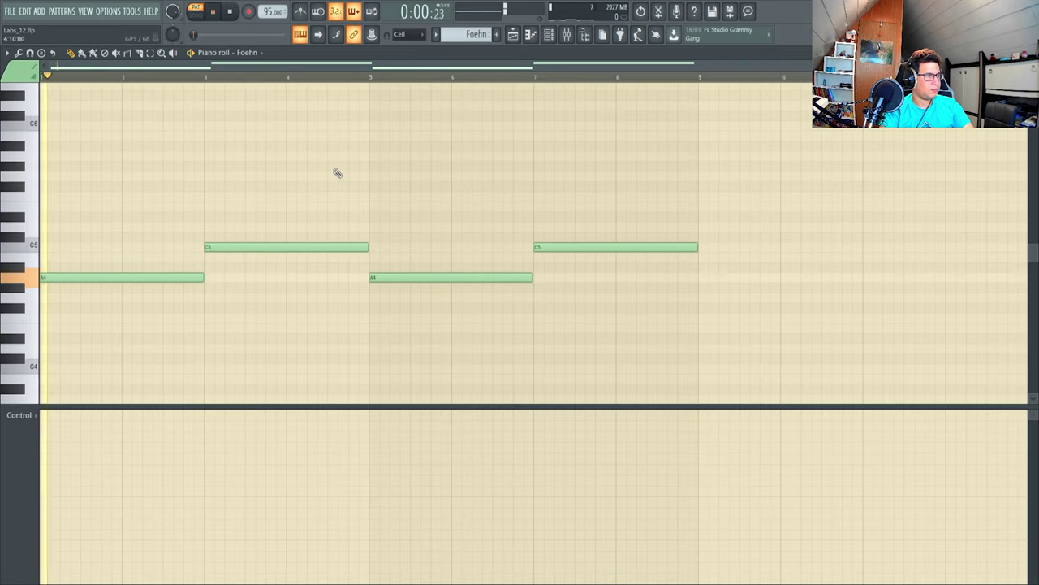
# - Check the effect chain on the Foehn mixer insert and replay the Foehn pattern
pyautogui.click(566, 35)
pyautogui.press('space')
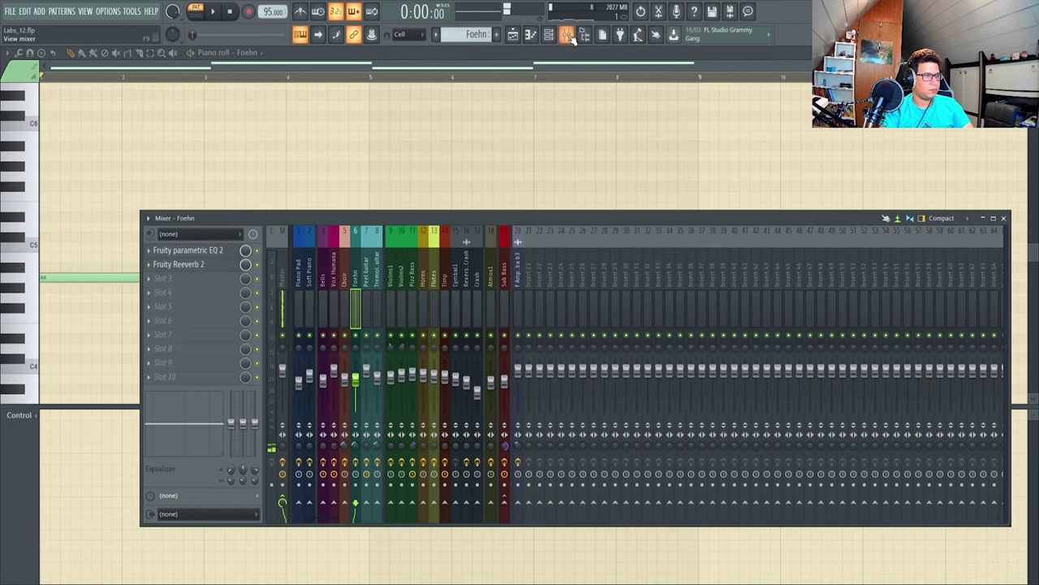
pyautogui.press('F9')
pyautogui.press('space')
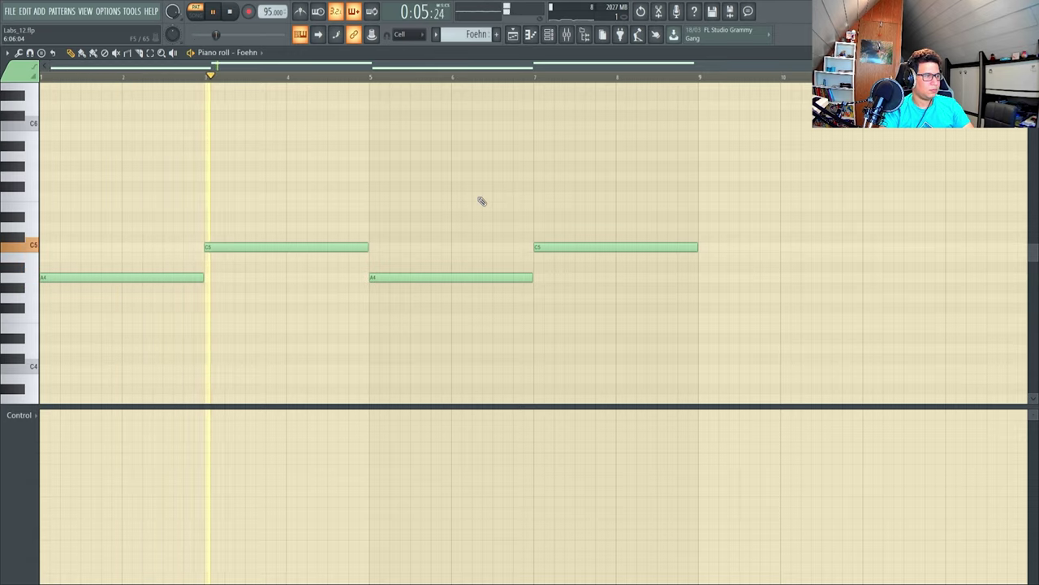
# - Inspect the Fruity parametric EQ 2 curve and the Fruity Reeverb 2 settings on the Foehn mixer insert
pyautogui.click(566, 34)
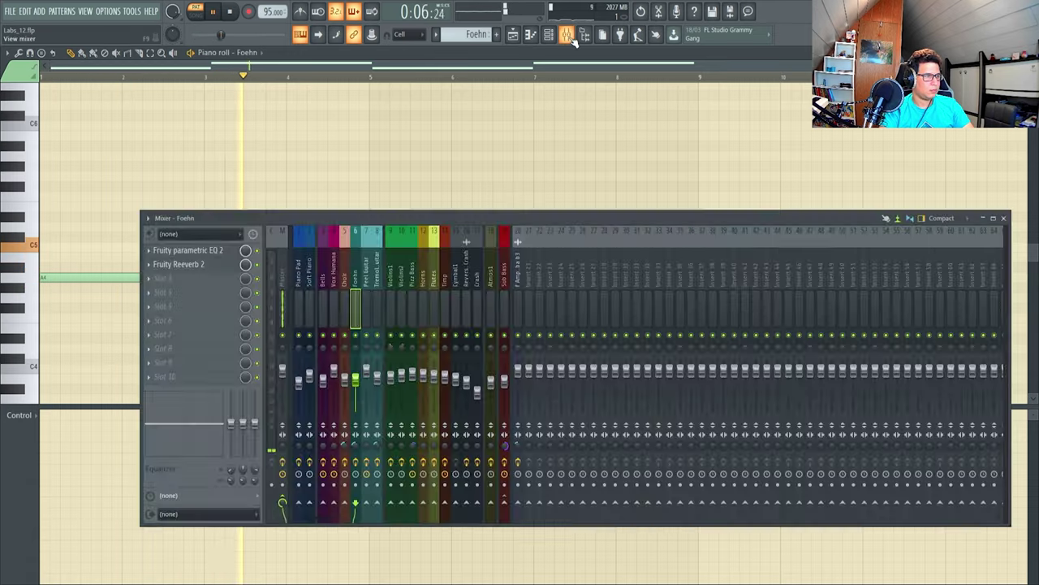
pyautogui.click(218, 254)
pyautogui.click(217, 256)
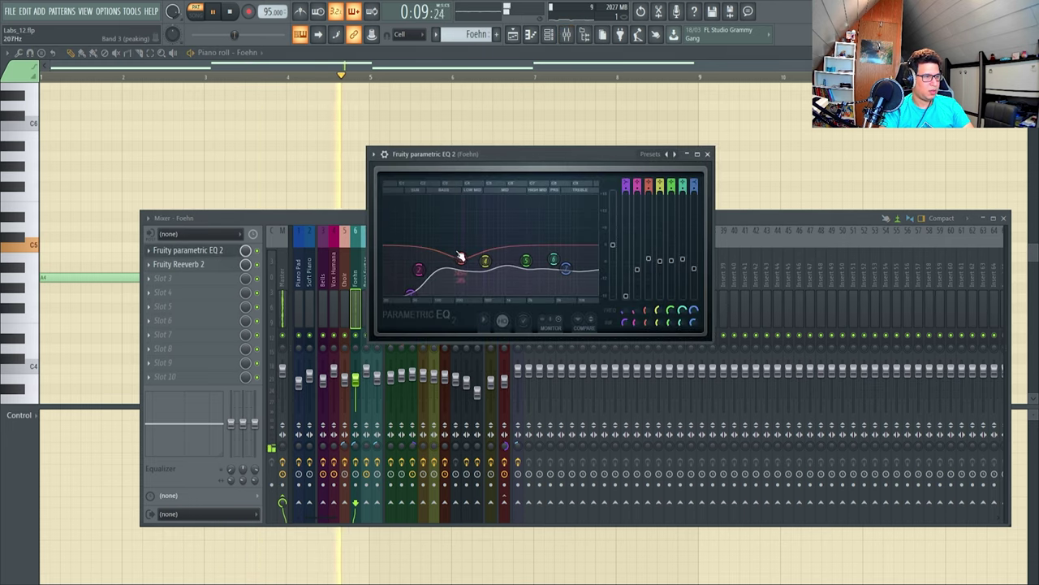
pyautogui.moveTo(463, 160); pyautogui.dragTo(562, 168)
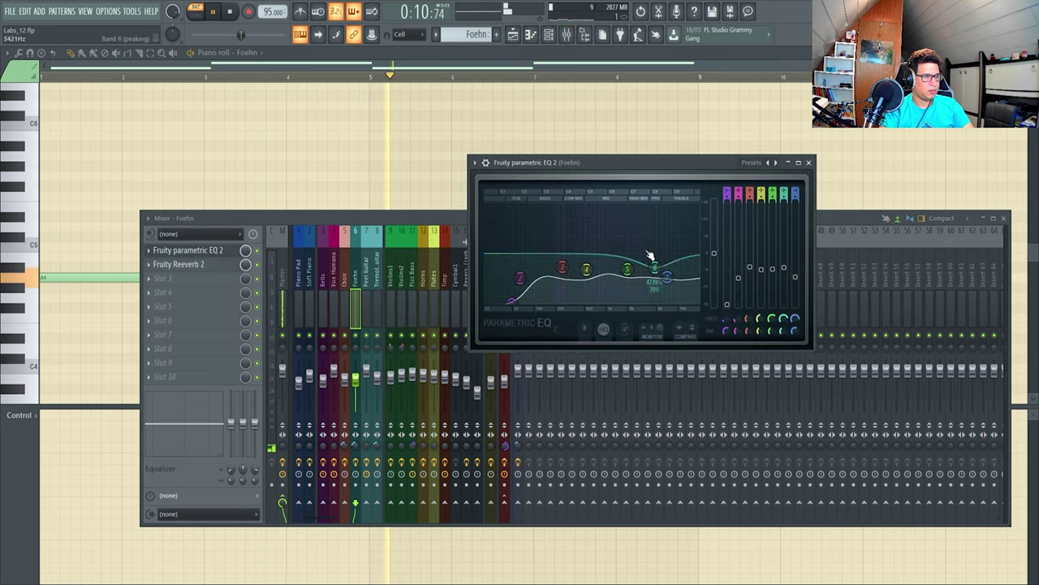
pyautogui.click(810, 163)
pyautogui.click(225, 266)
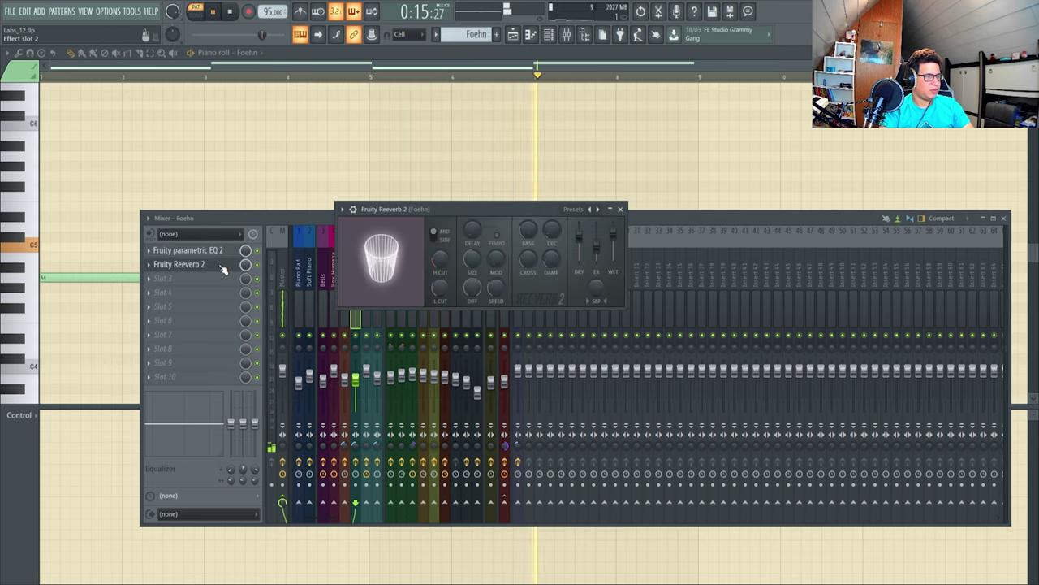
pyautogui.click(621, 209)
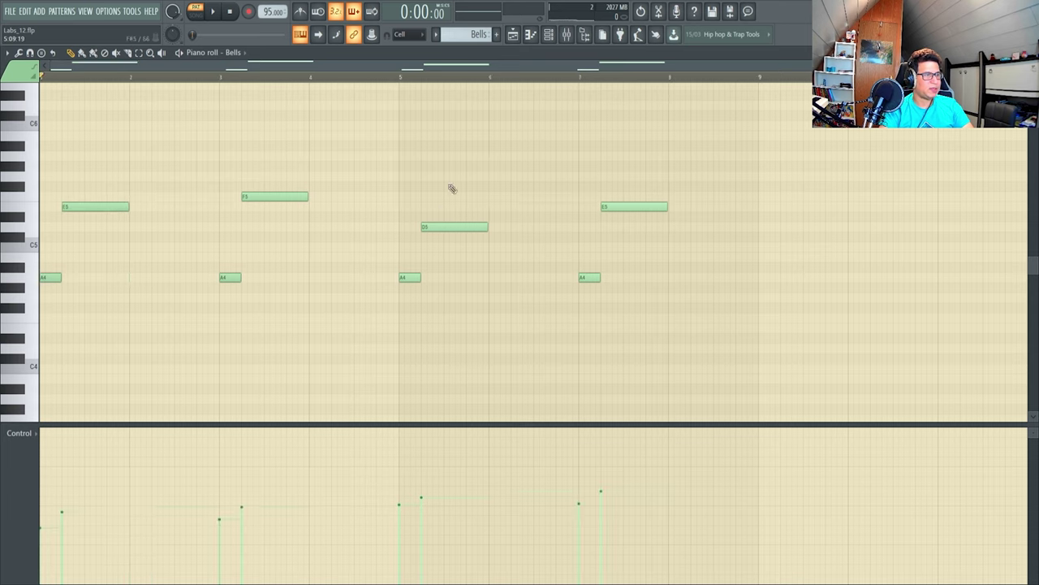
# - Inspect the Bells instrument's Ghost Hand Bells preset and the reverb setting of its large dial
pyautogui.click(549, 36)
pyautogui.click(459, 173)
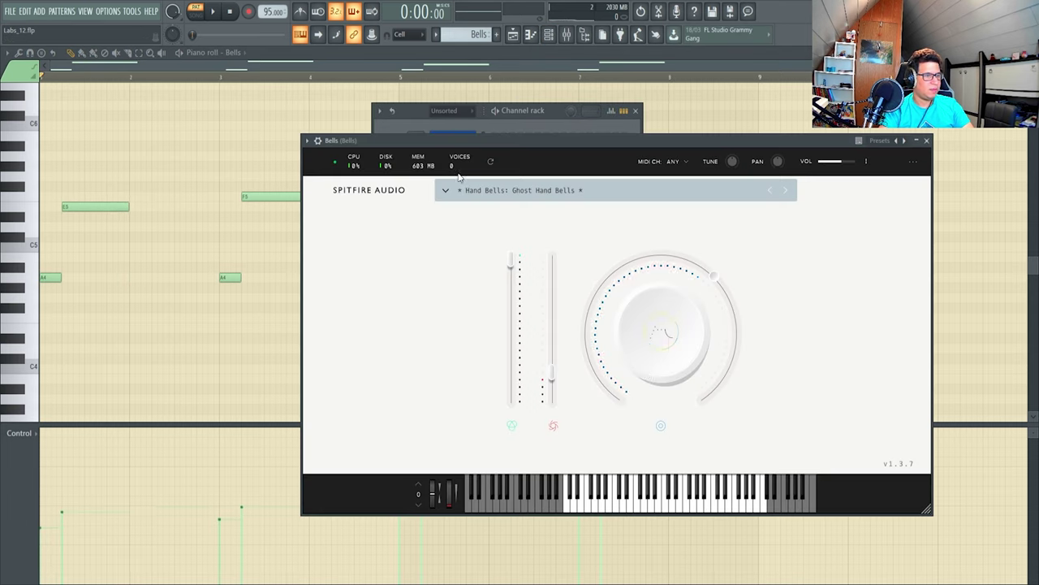
pyautogui.moveTo(667, 348)
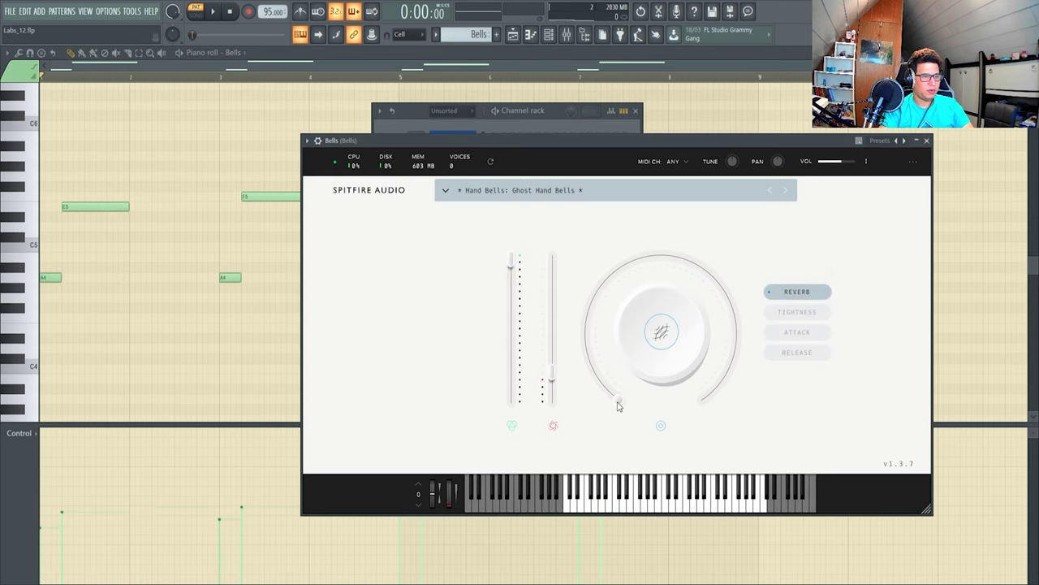
pyautogui.click(928, 141)
pyautogui.press('Escape')
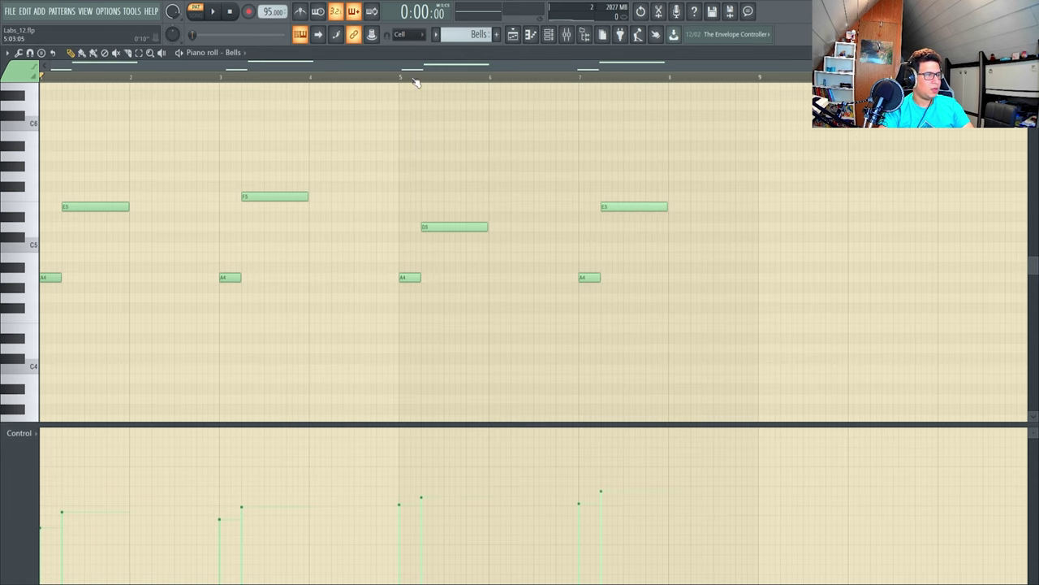
# - Select the Bells mixer insert and play the Bells pattern with its notes in view
pyautogui.click(566, 37)
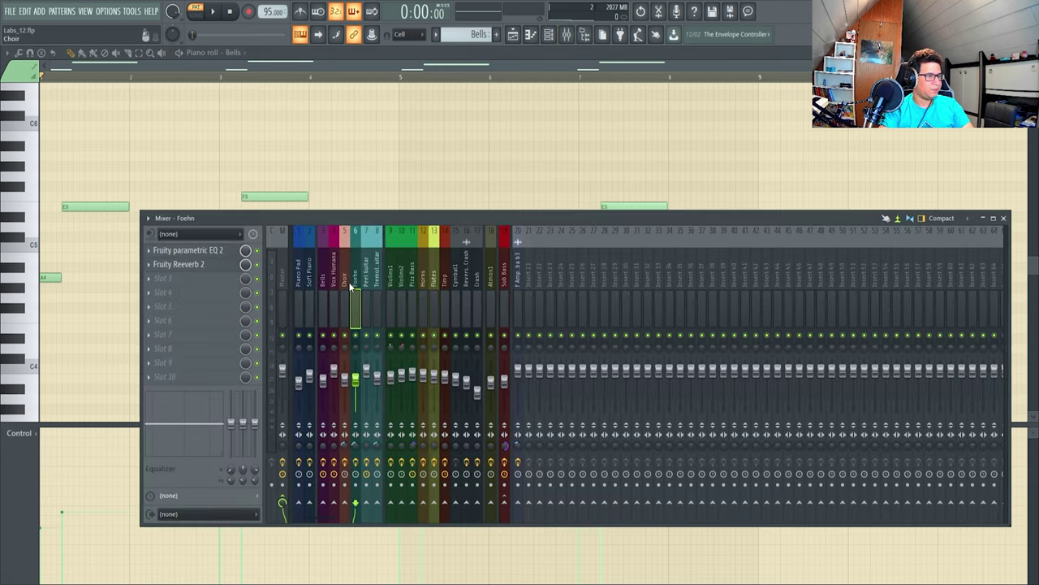
pyautogui.click(325, 281)
pyautogui.press('space')
pyautogui.moveTo(306, 216); pyautogui.dragTo(311, 355)
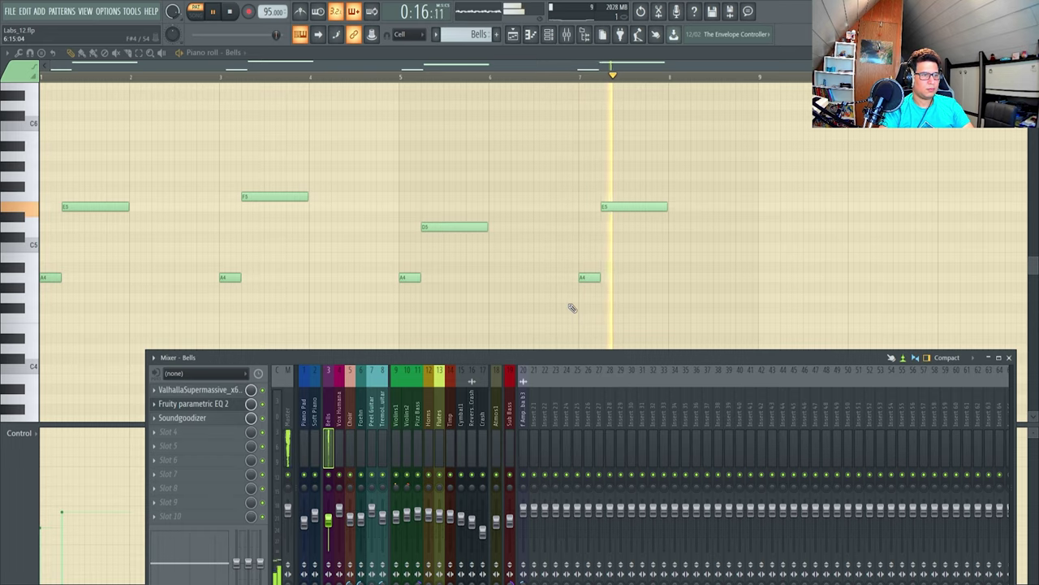
pyautogui.press('space')
pyautogui.moveTo(512, 358); pyautogui.dragTo(527, 221)
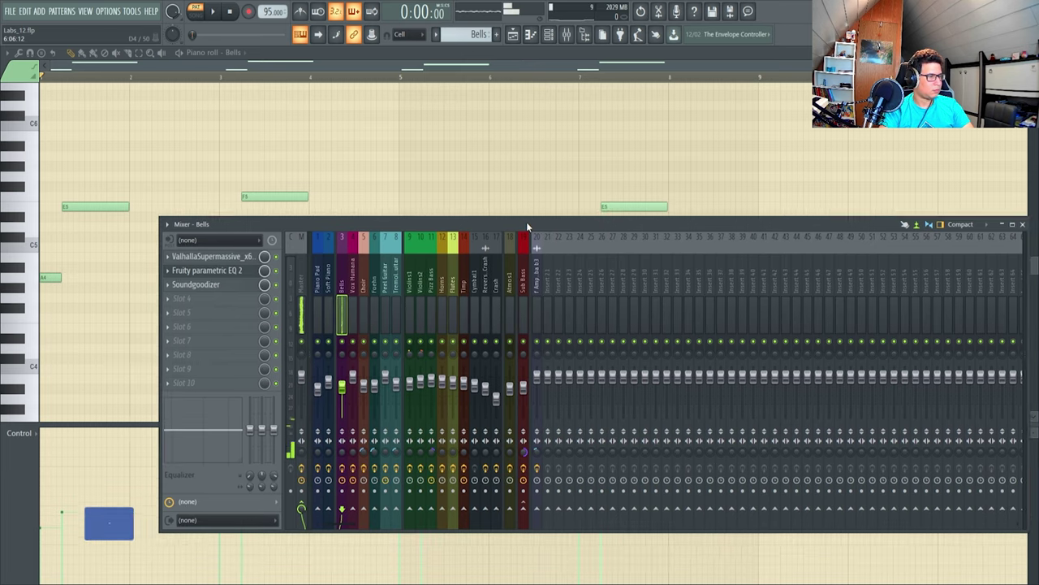
# - Inspect the Fruity parametric EQ 2 and Soundgoodizer effects on the Bells mixer insert
pyautogui.moveTo(350, 225); pyautogui.dragTo(370, 230)
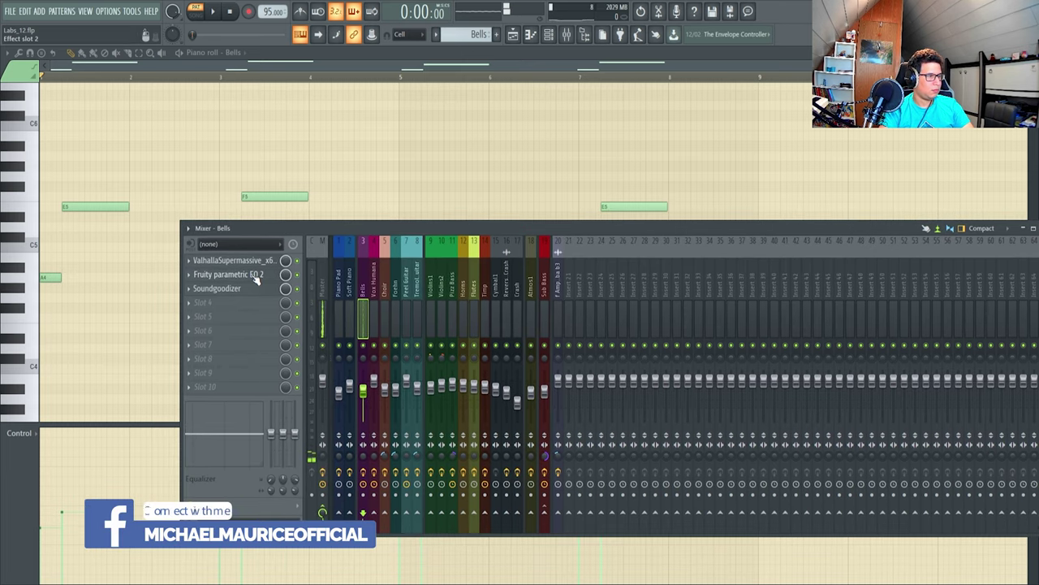
pyautogui.click(255, 277)
pyautogui.click(244, 288)
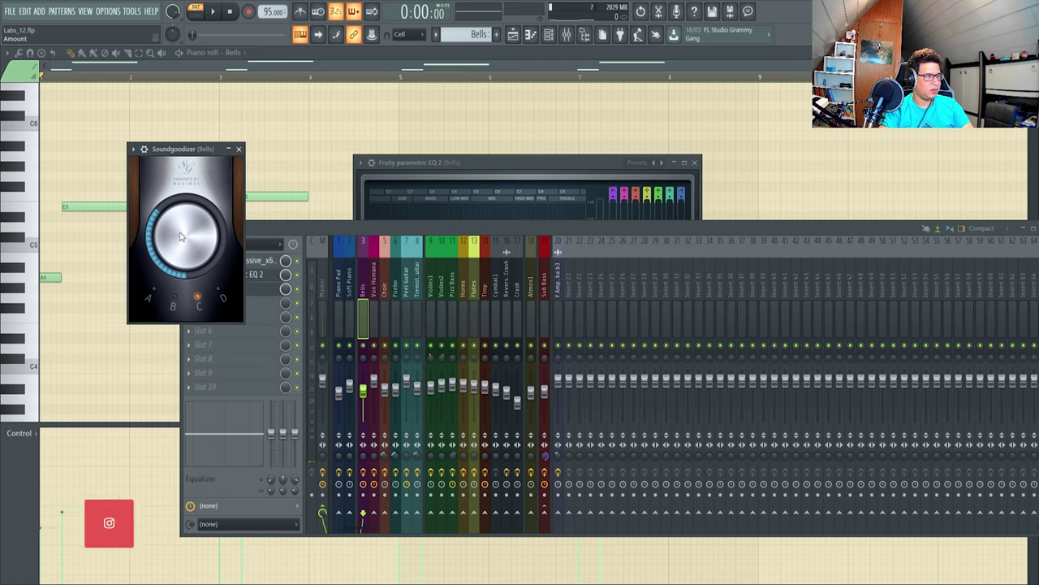
pyautogui.click(238, 148)
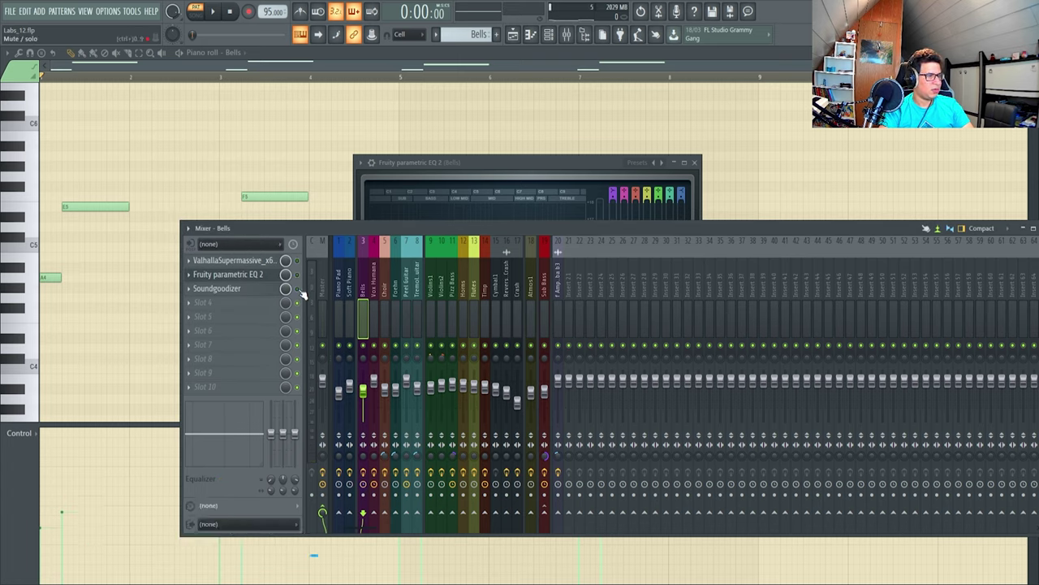
# - Play the Bells pattern with its insert effects bypassed and check the Release setting of the Bells instrument
pyautogui.click(278, 78)
pyautogui.click(213, 16)
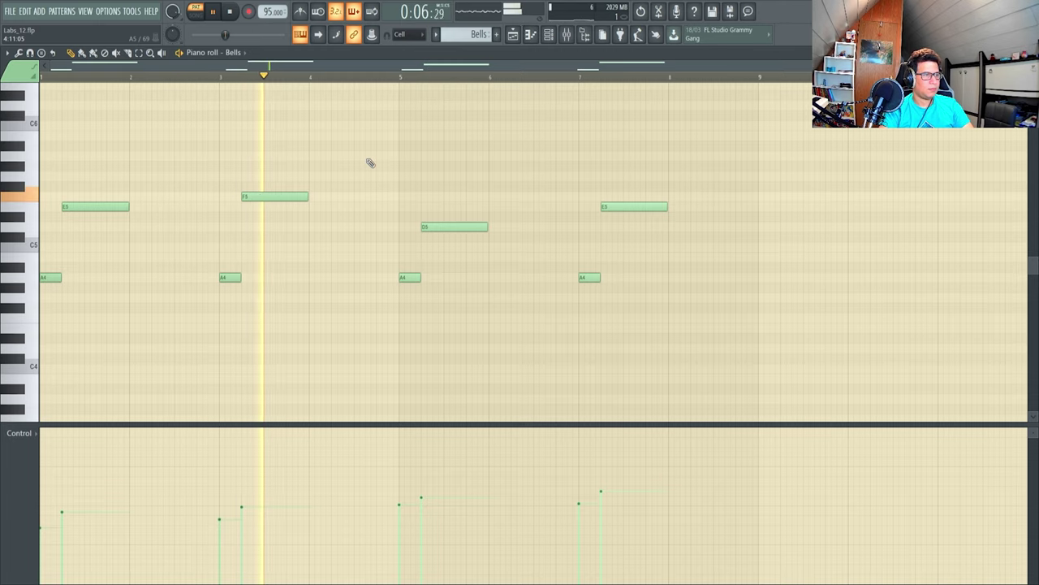
pyautogui.click(547, 36)
pyautogui.click(462, 174)
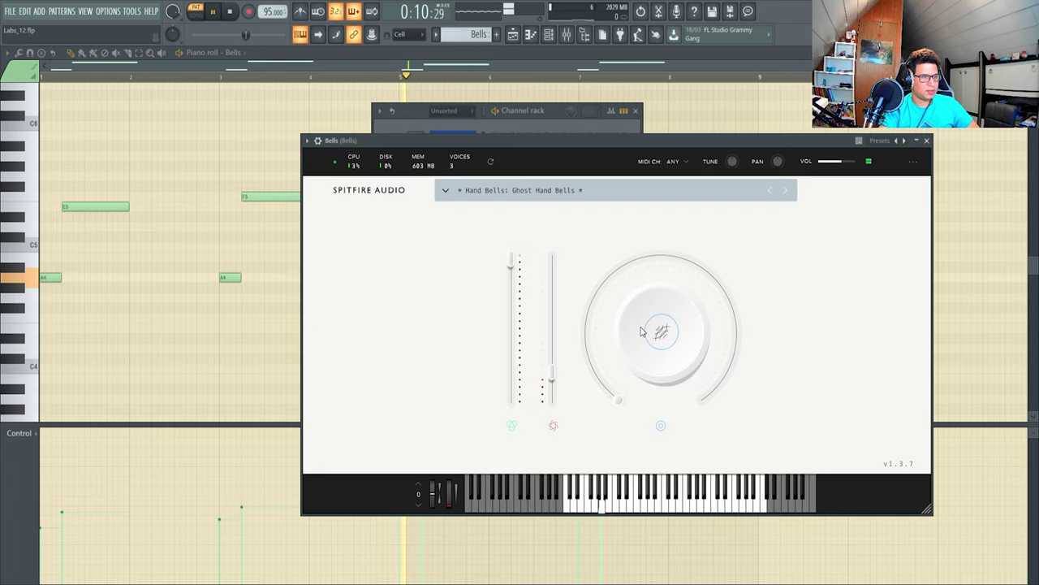
pyautogui.click(796, 354)
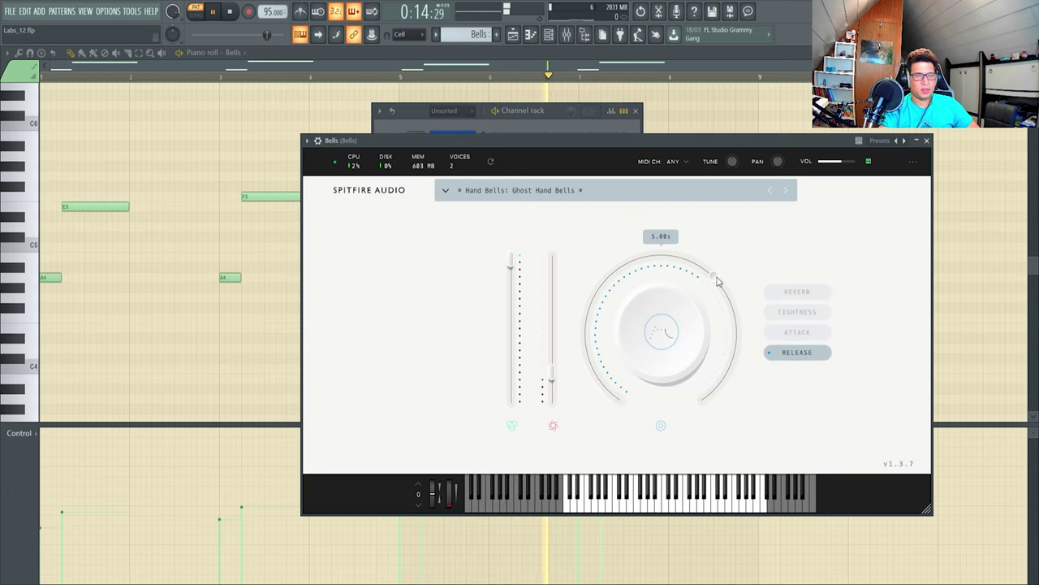
pyautogui.click(929, 141)
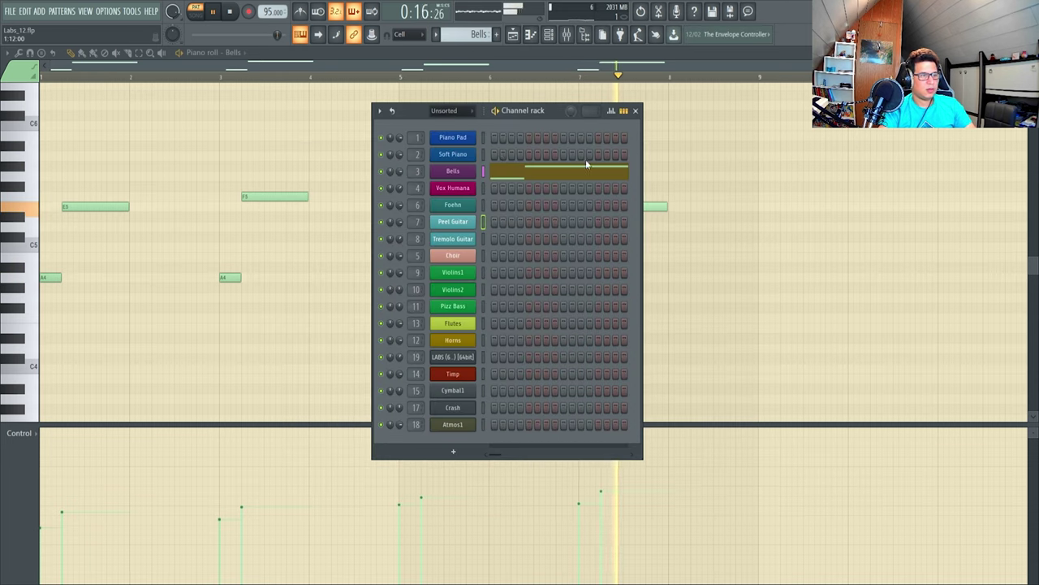
# - Return briefly to the Bells mixer insert, replay the pattern and review the Bells instrument's dial parameters again
pyautogui.moveTo(423, 120)
pyautogui.mouseDown()
pyautogui.moveTo(433, 130)
pyautogui.moveTo(412, 130)
pyautogui.mouseUp()
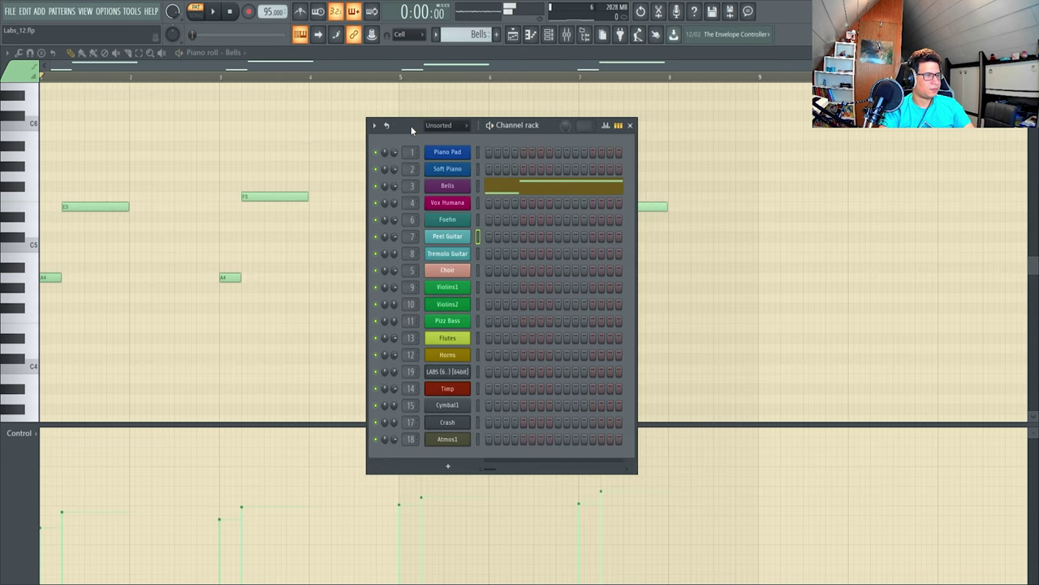
pyautogui.click(569, 35)
pyautogui.click(568, 35)
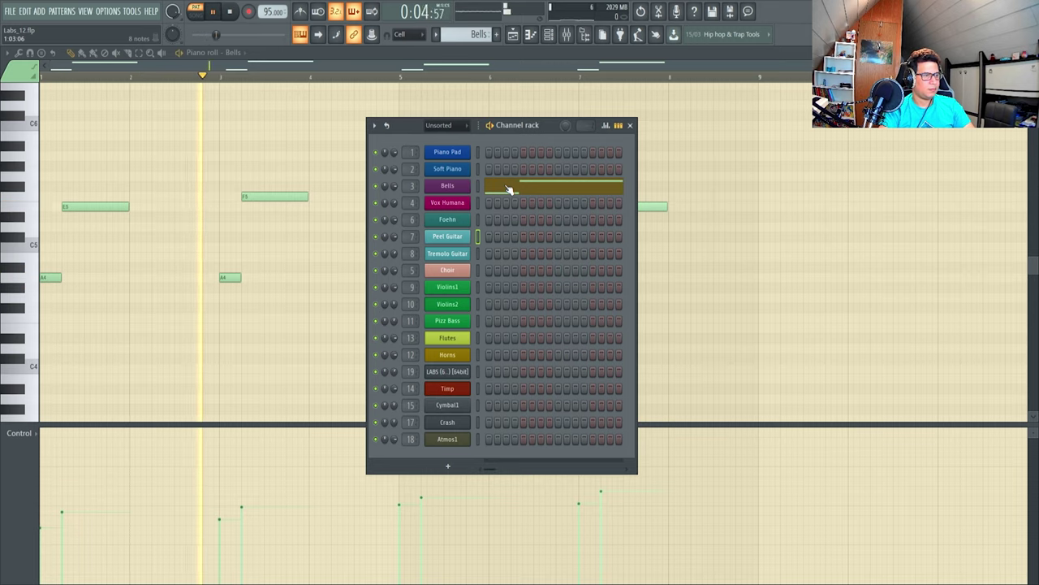
pyautogui.click(463, 186)
pyautogui.click(669, 343)
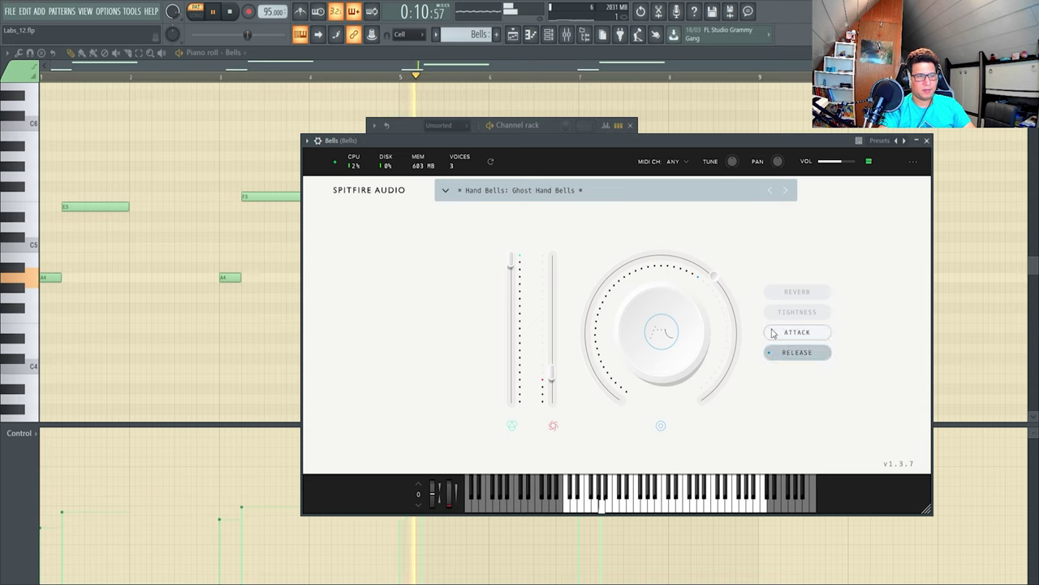
pyautogui.click(667, 329)
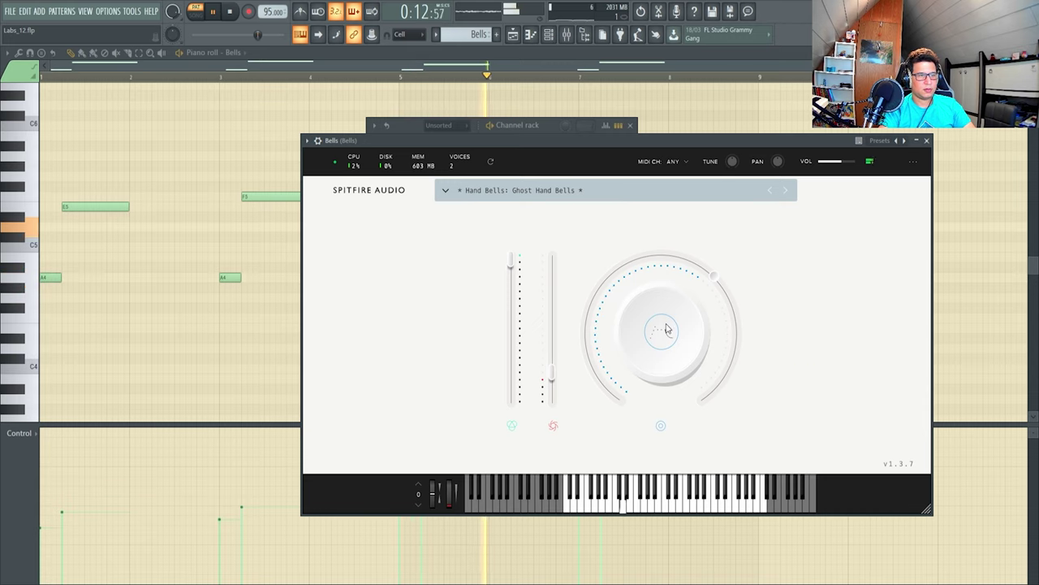
pyautogui.click(927, 141)
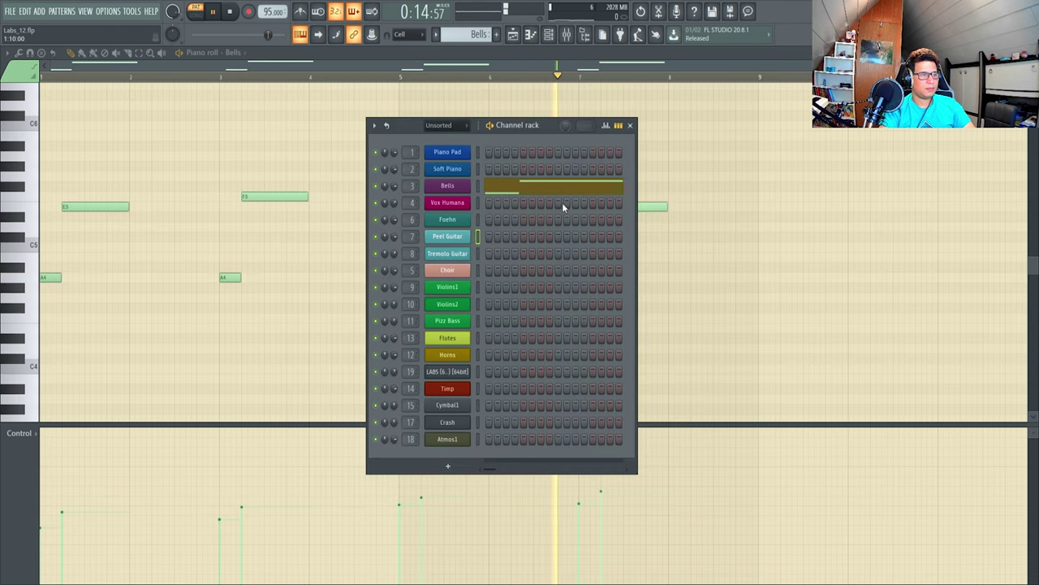
# - Stop the Bells playback and go back to the effect slots of the Bells mixer insert
pyautogui.moveTo(405, 124); pyautogui.dragTo(734, 213)
pyautogui.press('space')
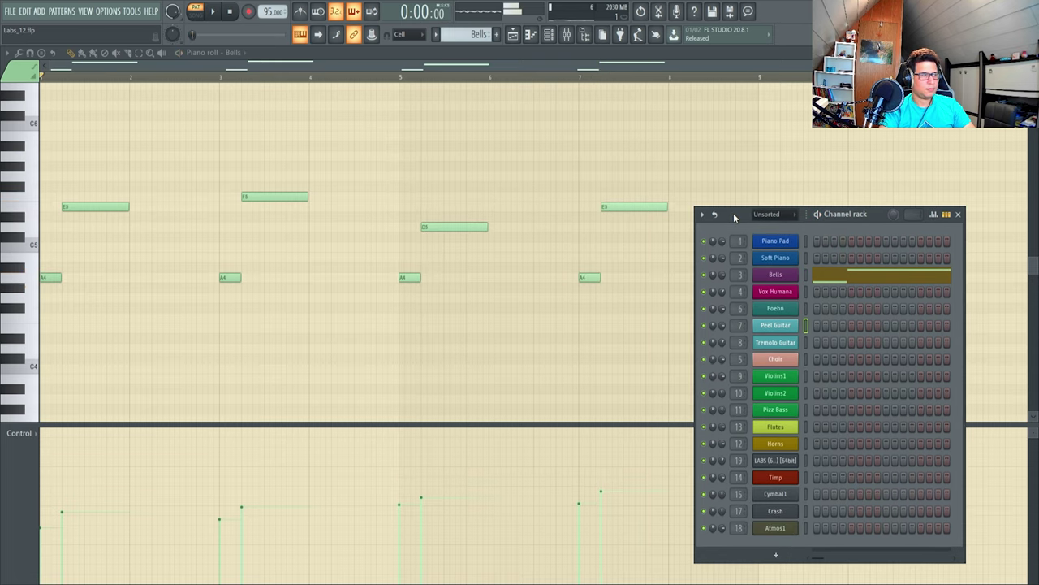
pyautogui.click(567, 35)
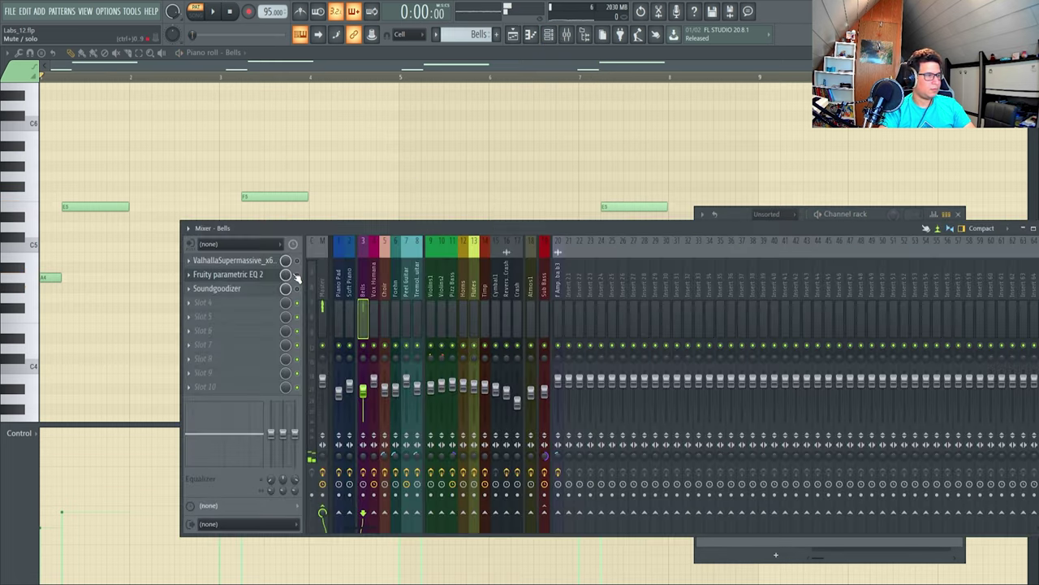
# - Open the Vox Humana pattern from Track 8 of the playlist in the piano roll and play it
pyautogui.press('F5')
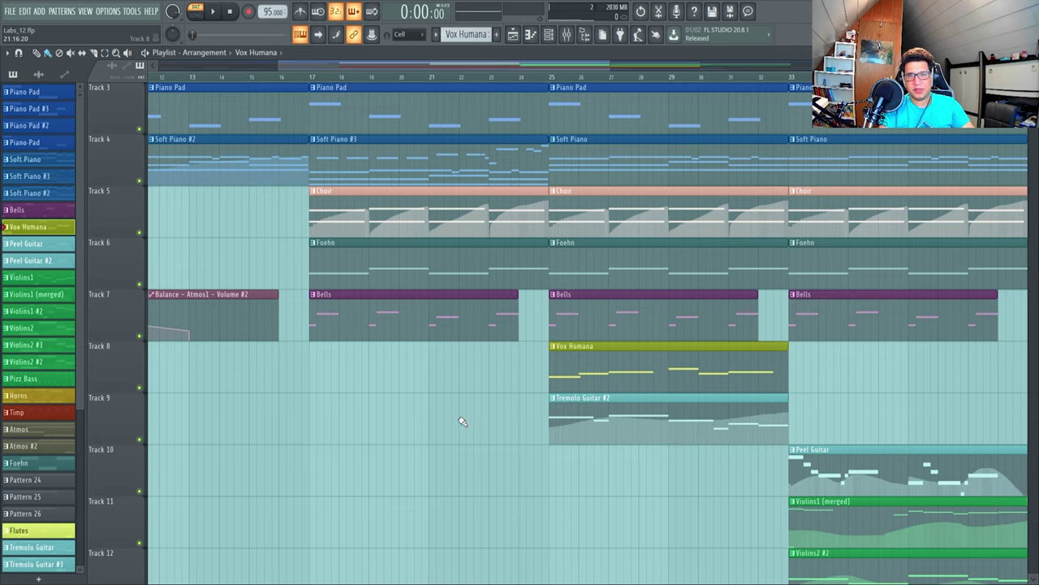
pyautogui.doubleClick(615, 371)
pyautogui.press('space')
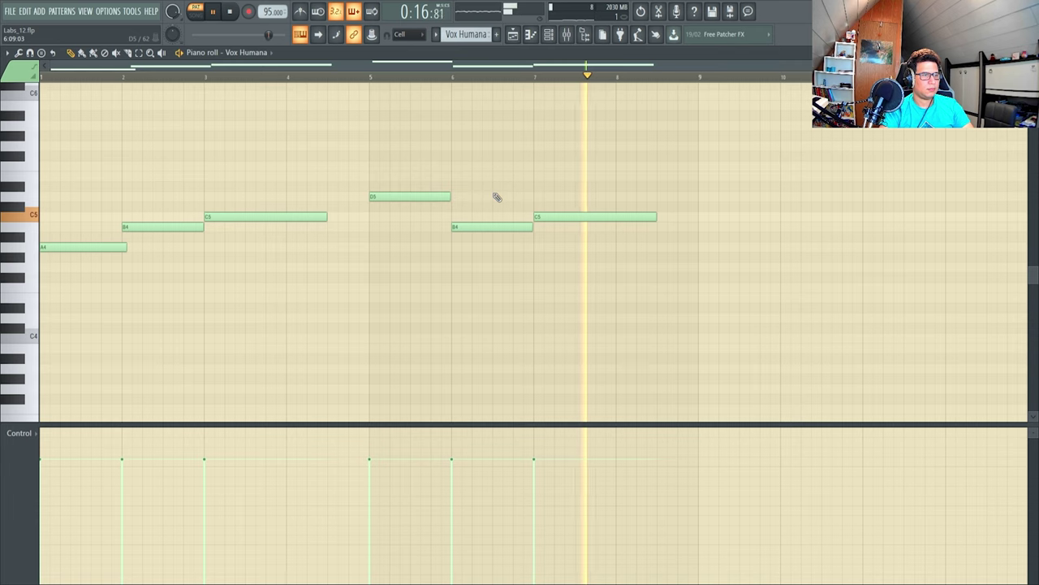
pyautogui.press('space')
# - Inspect the Fruity parametric EQ 2 and Soundgoodizer on the Vox Humana mixer insert
pyautogui.click(566, 35)
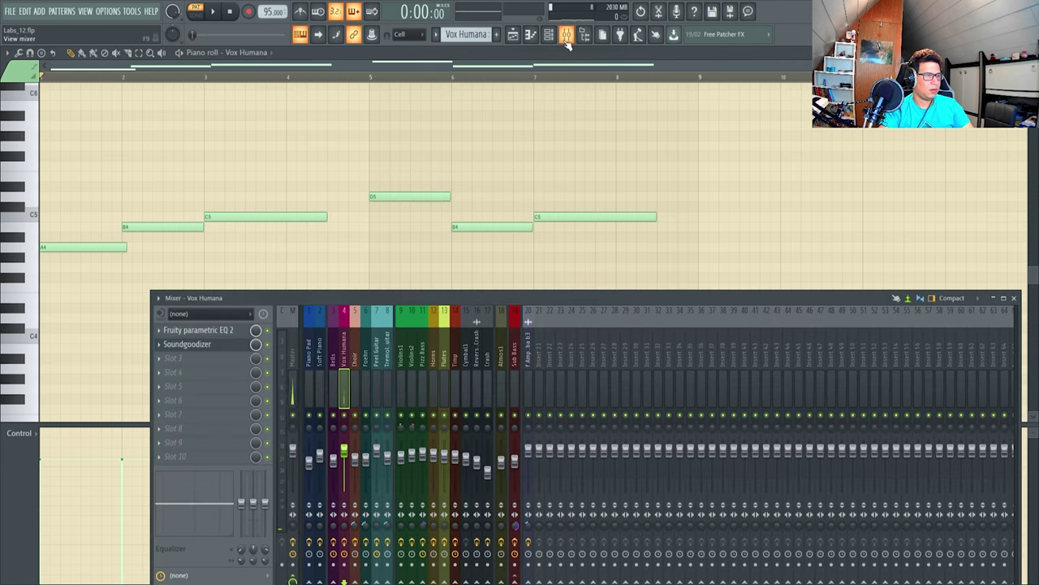
pyautogui.moveTo(319, 299); pyautogui.dragTo(404, 241)
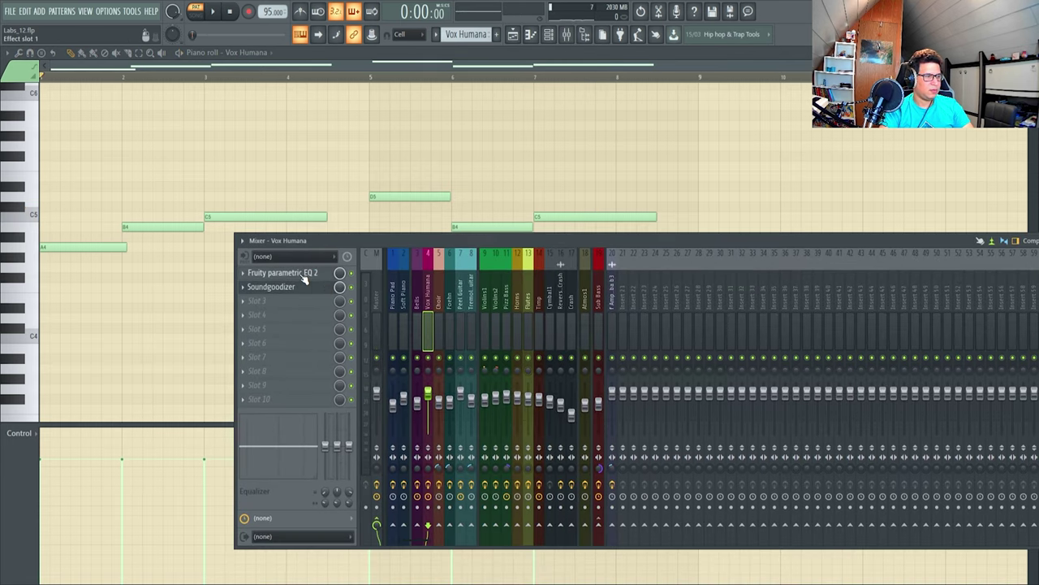
pyautogui.click(304, 277)
pyautogui.click(300, 288)
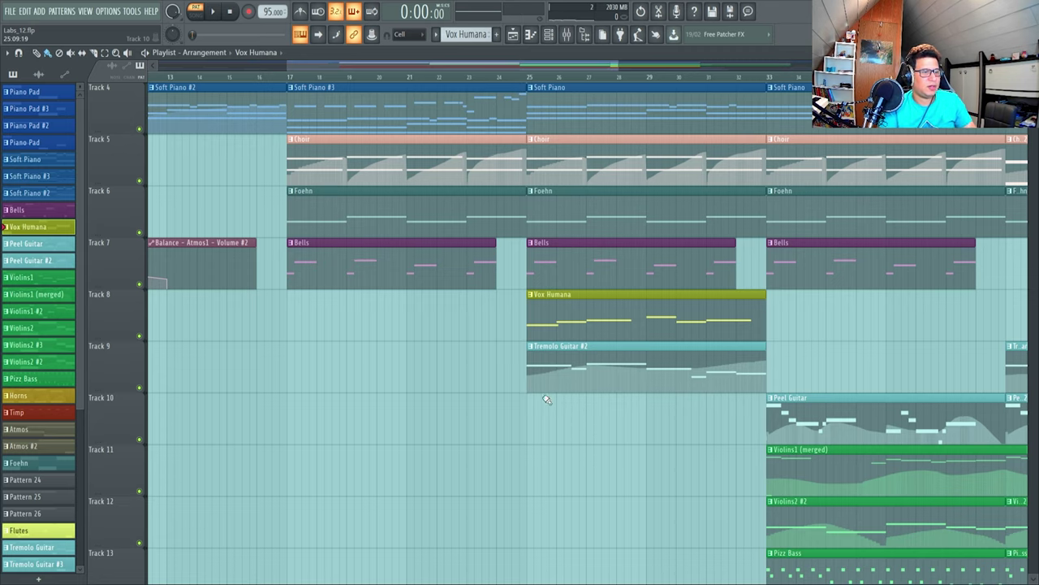
# - Open the Tremolo Guitar #2 pattern from Track 9, play it and show its controller curve below the notes
pyautogui.doubleClick(538, 347)
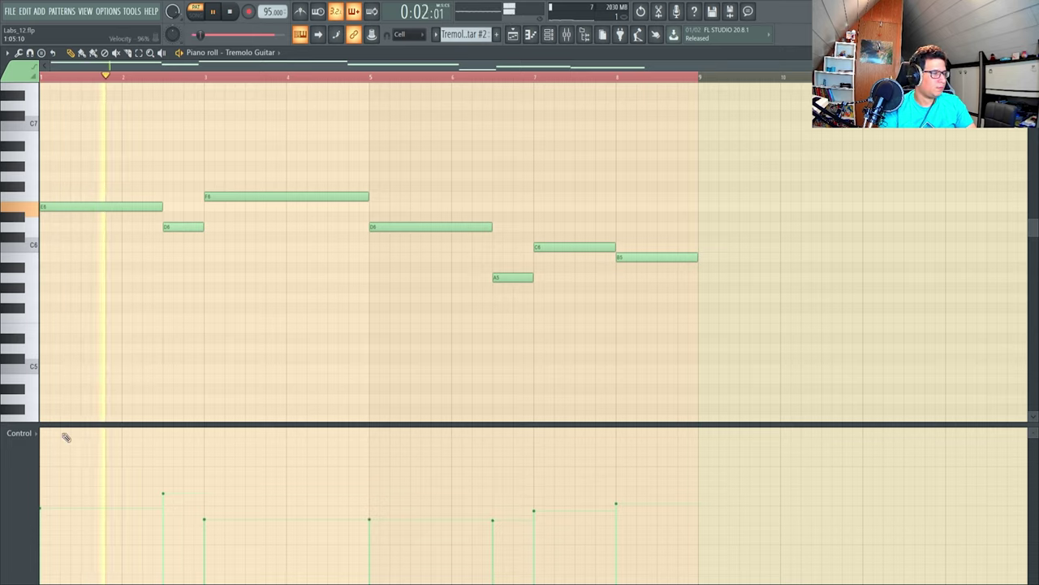
pyautogui.scroll(-1, 206, 479)
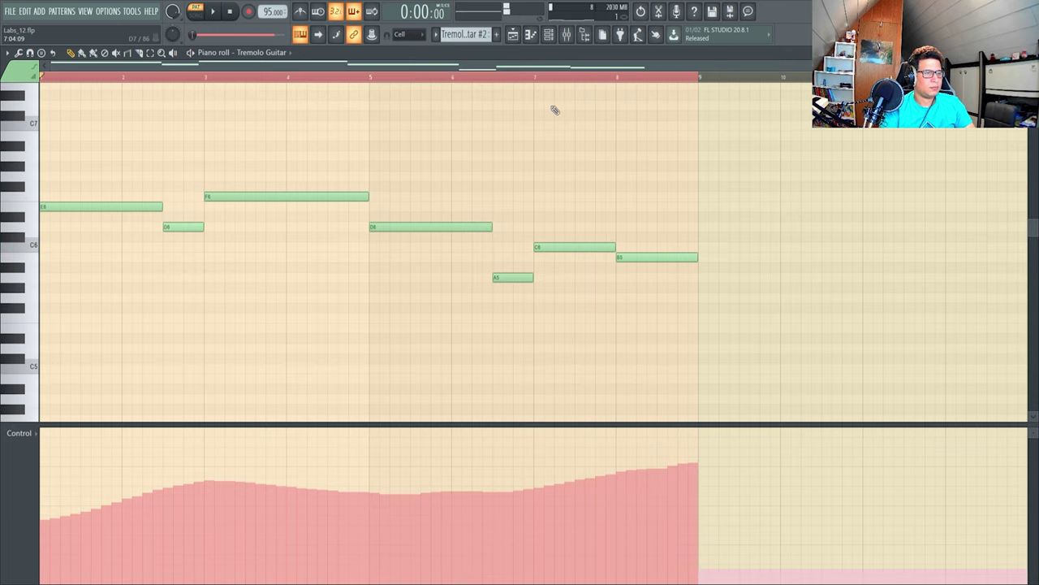
# - Inspect the Fruity parametric EQ 2 and ValhallaSupermassive effects on the Tremolo Guitar mixer insert
pyautogui.click(568, 36)
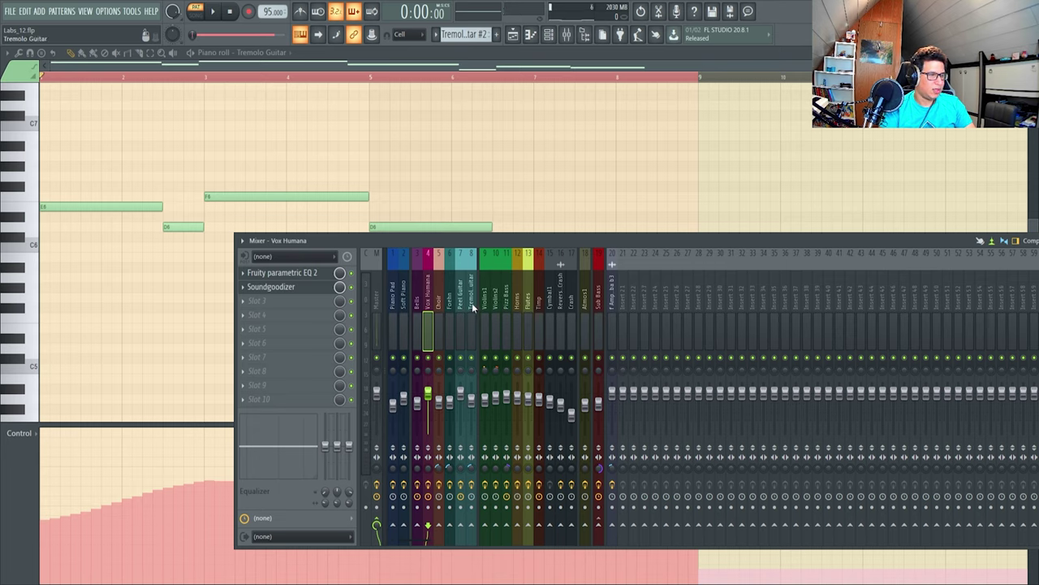
pyautogui.click(286, 275)
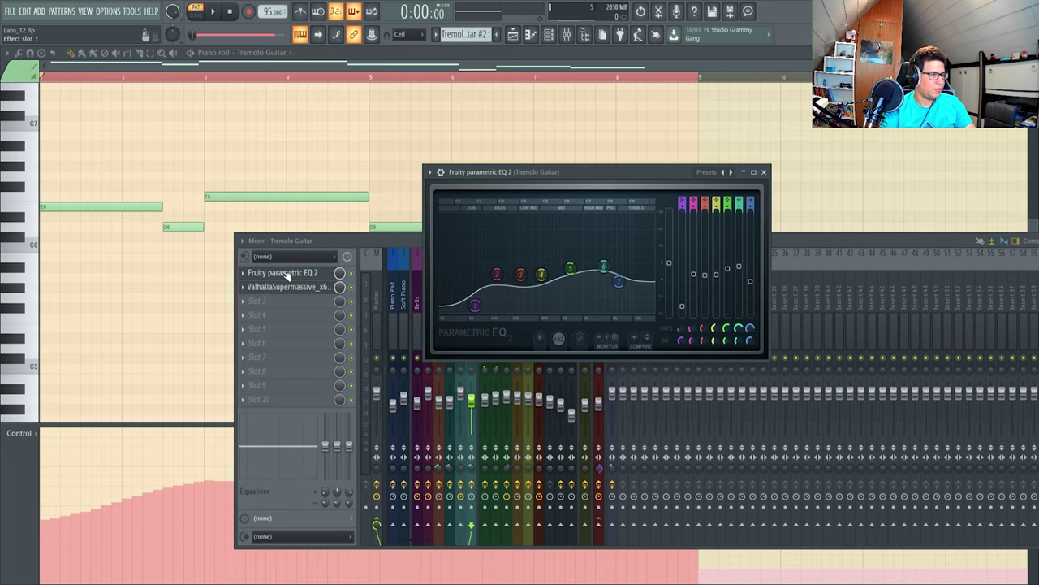
pyautogui.click(323, 291)
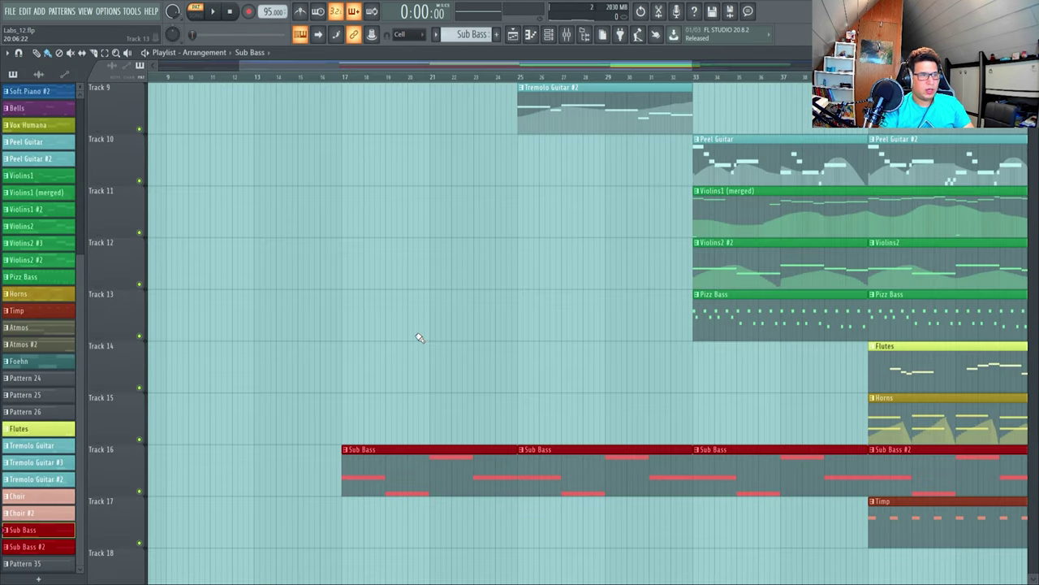
# - Open the Sub Bass pattern from Track 16 of the playlist in the piano roll and play it
pyautogui.scroll(-1, 404, 346)
pyautogui.scroll(1, 400, 349)
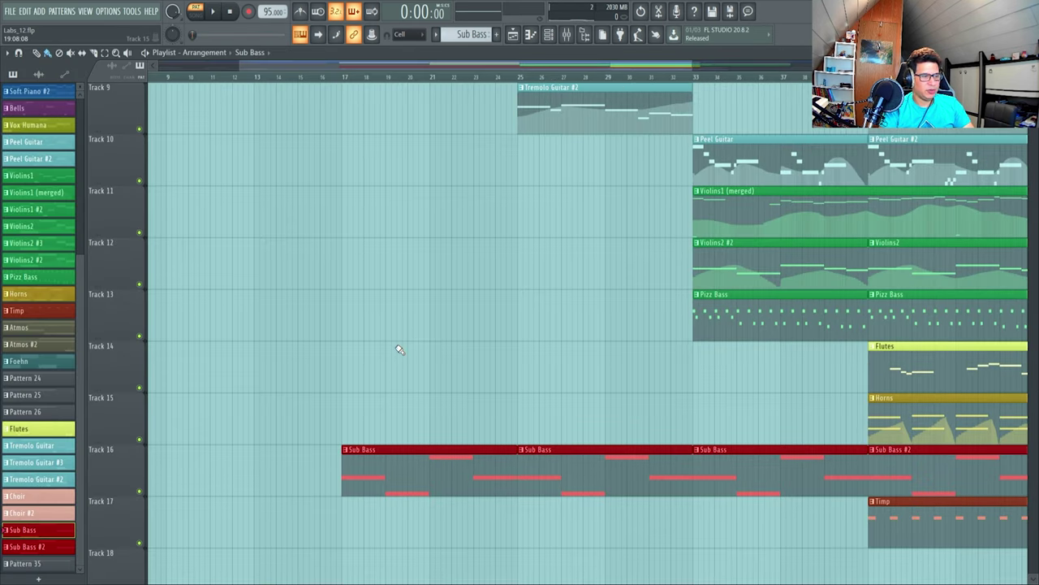
pyautogui.doubleClick(388, 457)
pyautogui.scroll(4, 222, 299)
pyautogui.press('space')
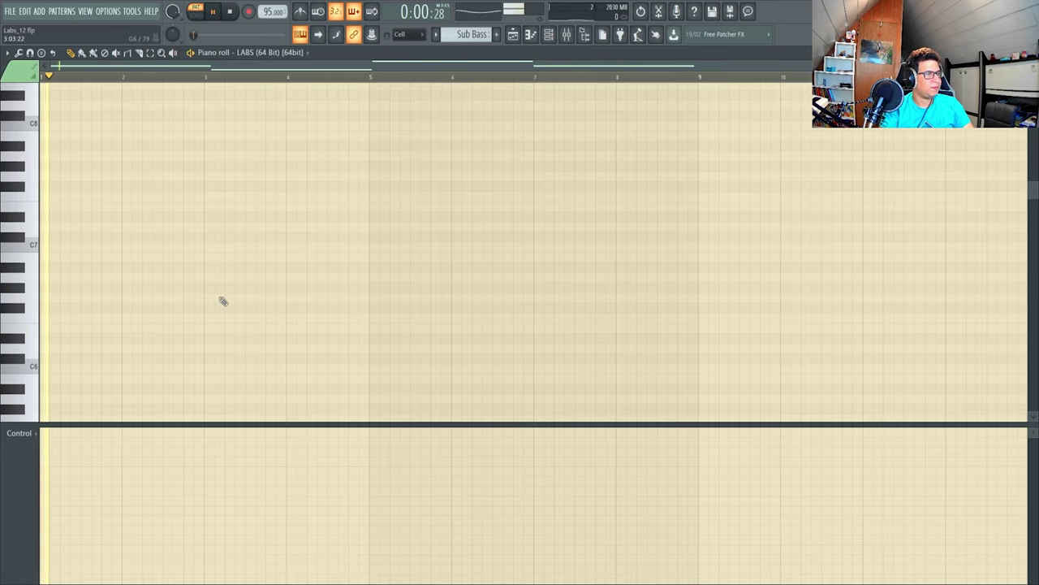
# - Inspect the Fruity parametric EQ 2 and Fruity Limiter effects on the Sub Bass mixer insert
pyautogui.click(567, 34)
pyautogui.click(600, 305)
pyautogui.click(306, 274)
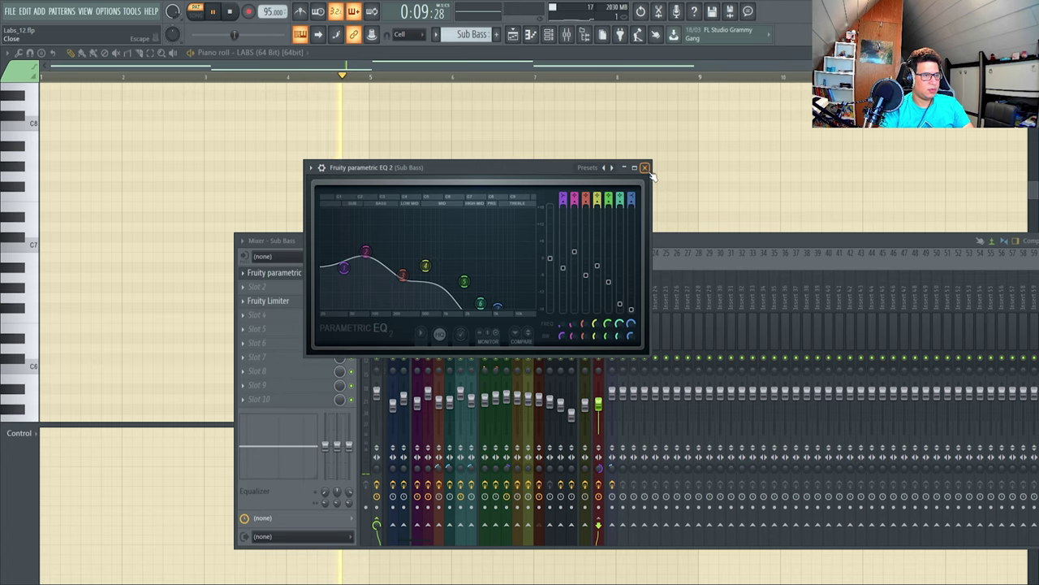
pyautogui.click(645, 168)
pyautogui.click(324, 300)
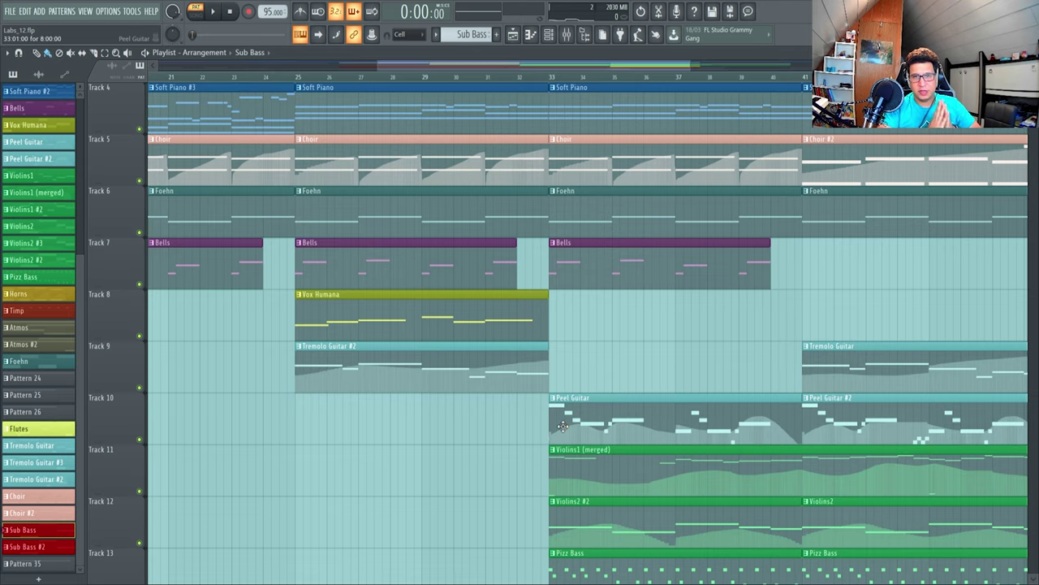
# - Select the Peel Guitar pattern, solo Track 10 and play its clip in the playlist from just before bar 33
pyautogui.moveTo(566, 414); pyautogui.dragTo(567, 411)
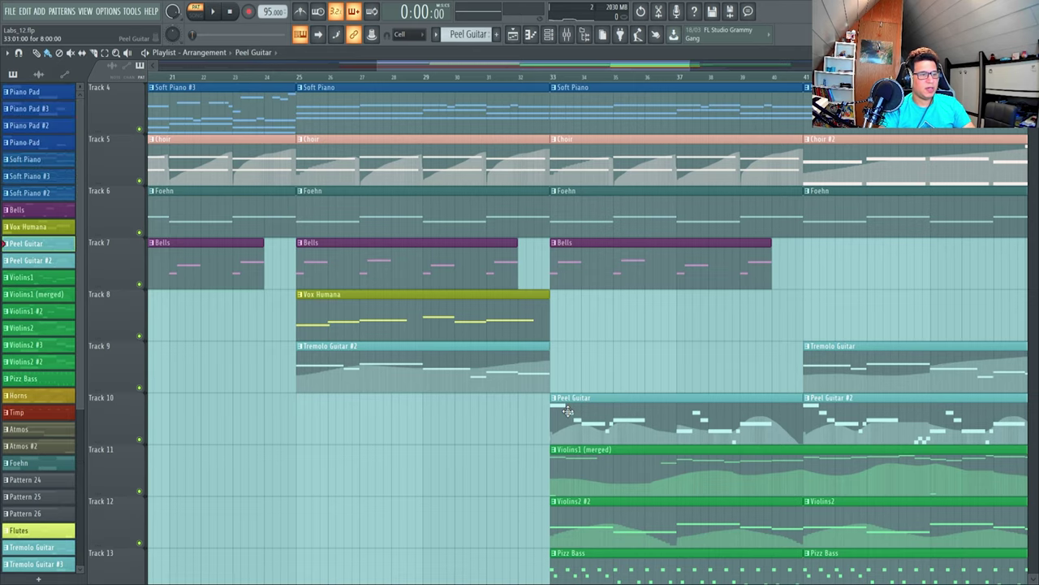
pyautogui.doubleClick(567, 412)
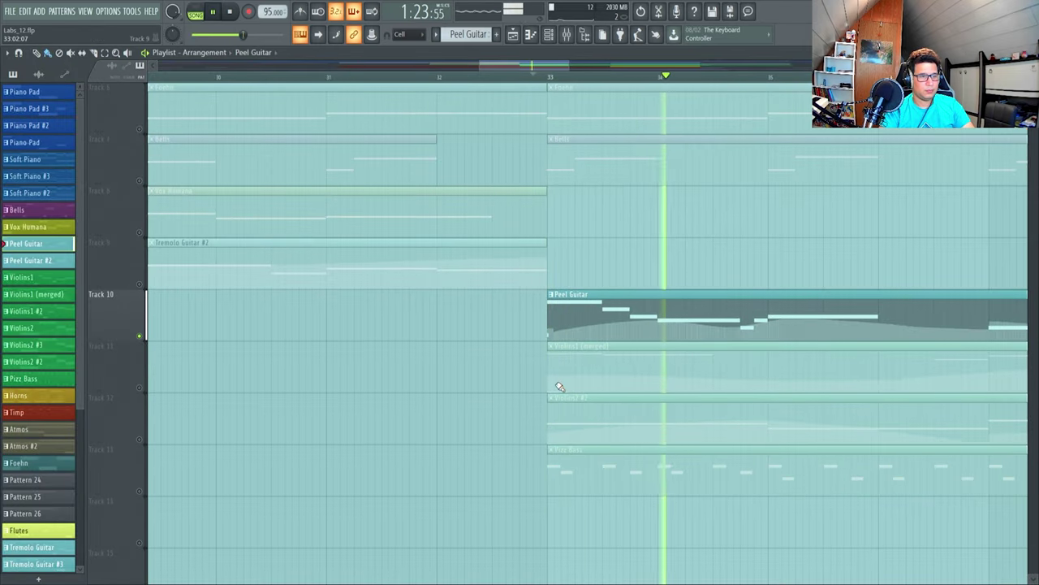
pyautogui.scroll(-1, 559, 387)
pyautogui.scroll(-1, 559, 386)
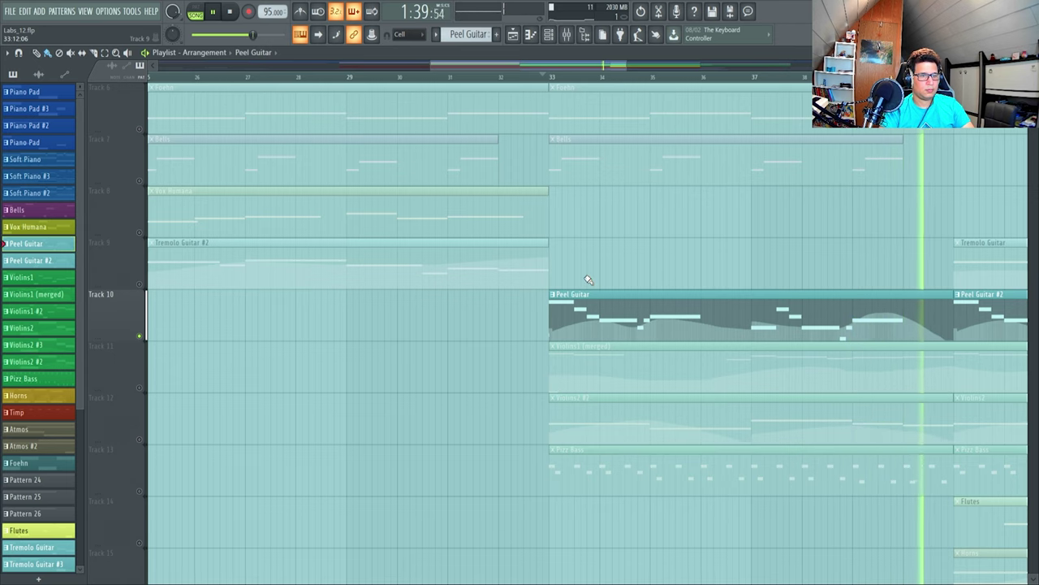
pyautogui.press('space')
# - Inspect the Fruity parametric EQ 2, OTT and ValhallaSupermassive effects on the Peel Guitar mixer insert
pyautogui.press('F9')
pyautogui.click(234, 266)
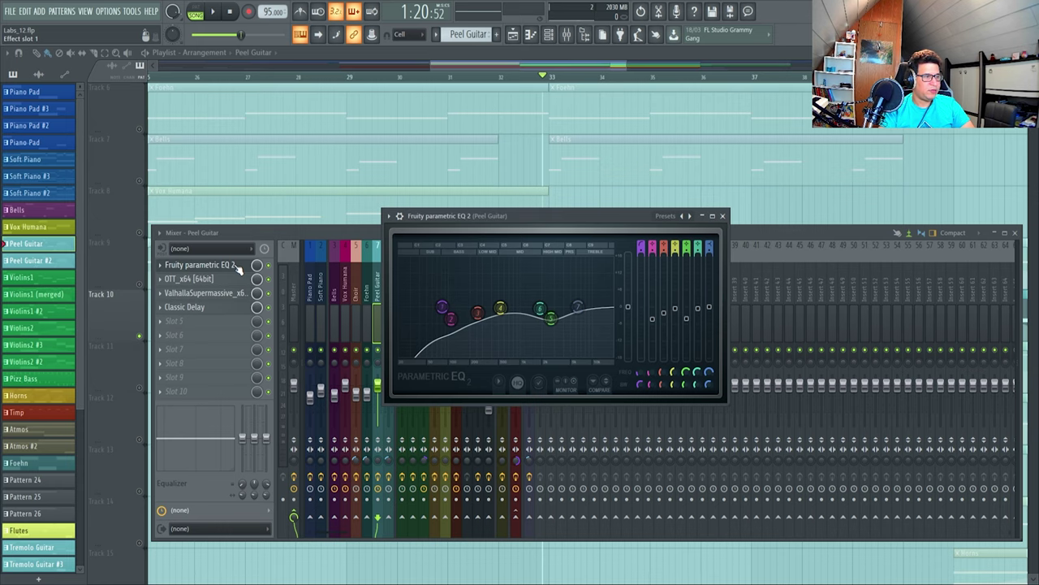
pyautogui.click(229, 280)
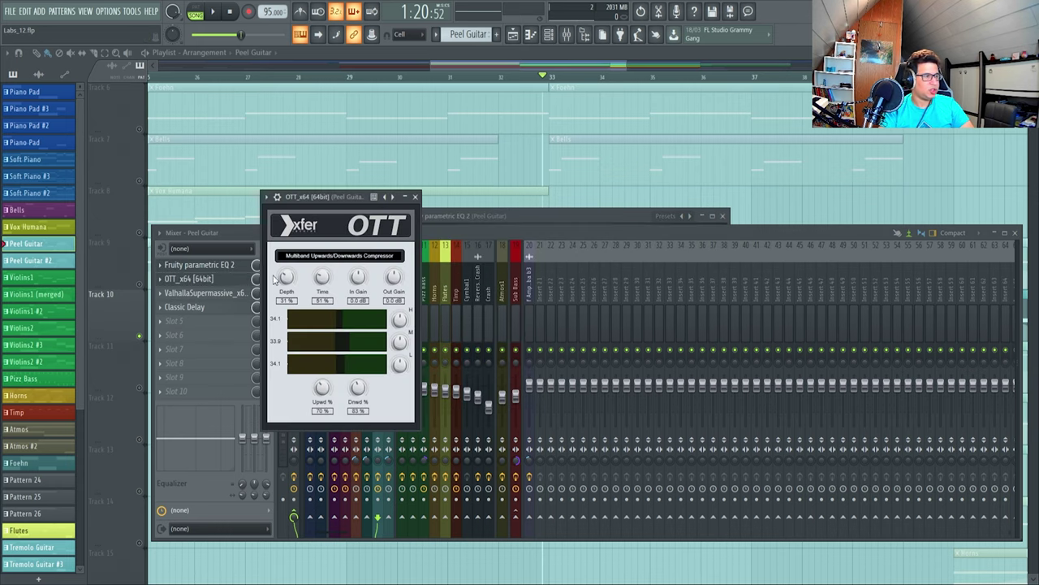
pyautogui.click(211, 294)
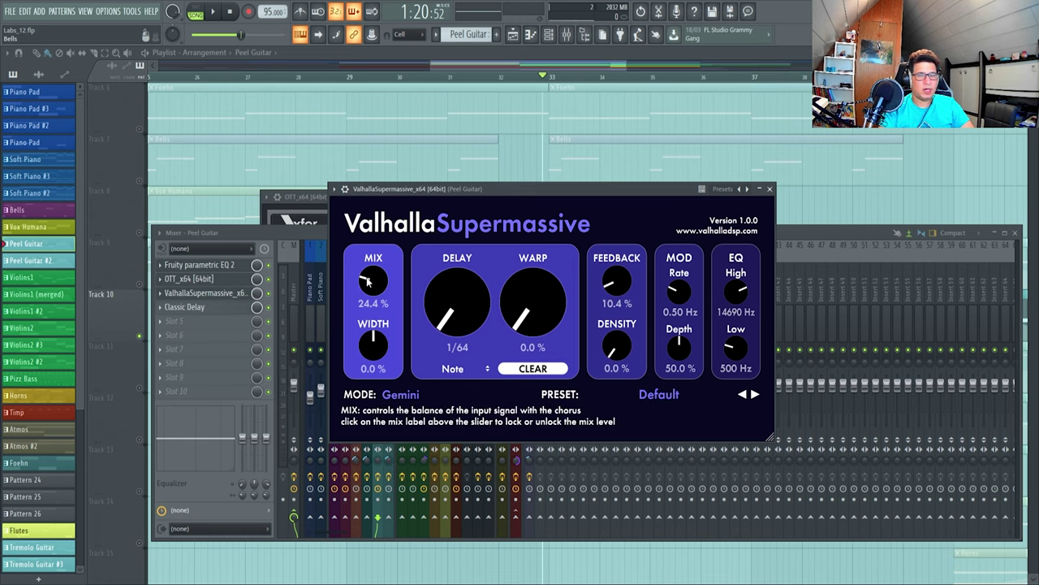
pyautogui.moveTo(453, 190); pyautogui.dragTo(460, 191)
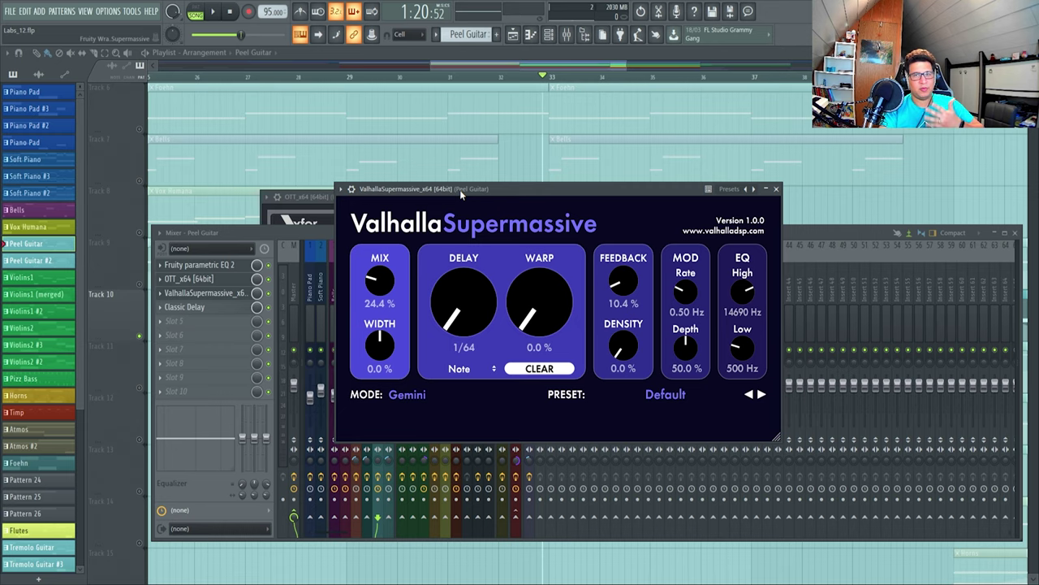
# - Bring the mixer back and open Classic Delay on the Peel Guitar insert, placing its window above the mixer
pyautogui.press('F9')
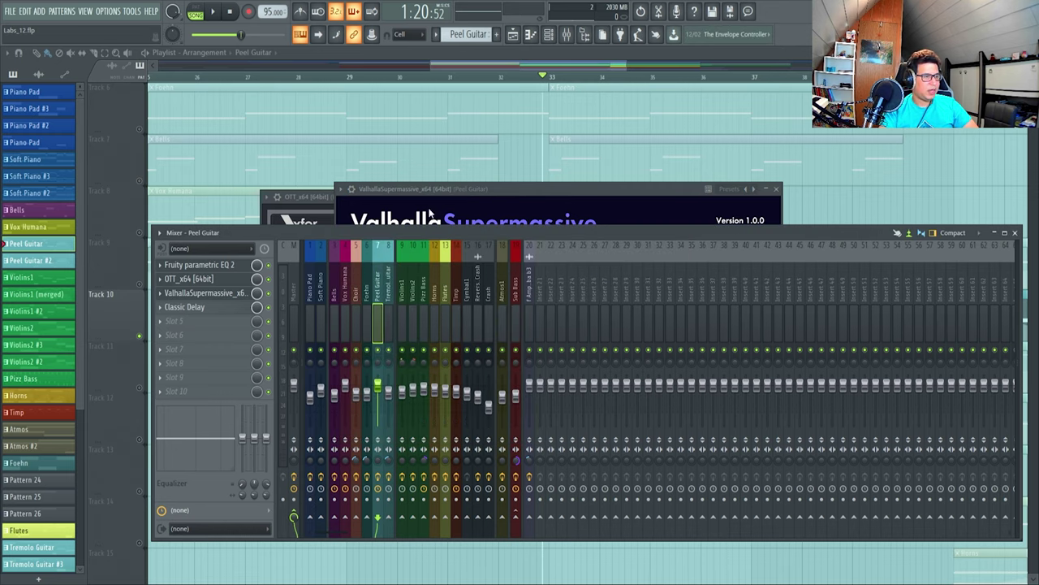
pyautogui.click(231, 308)
pyautogui.moveTo(506, 213); pyautogui.dragTo(510, 164)
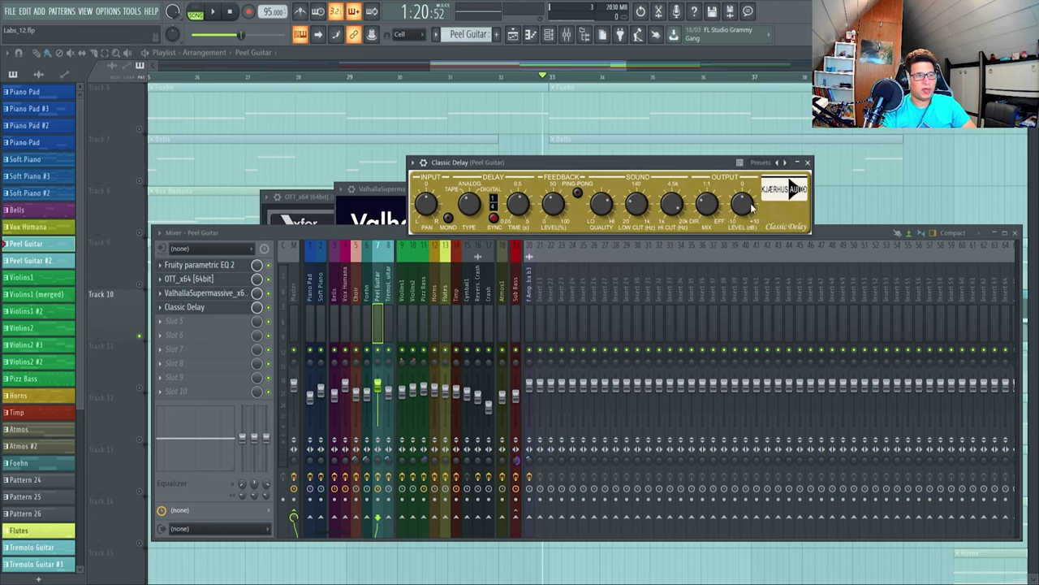
pyautogui.moveTo(681, 162); pyautogui.dragTo(653, 152)
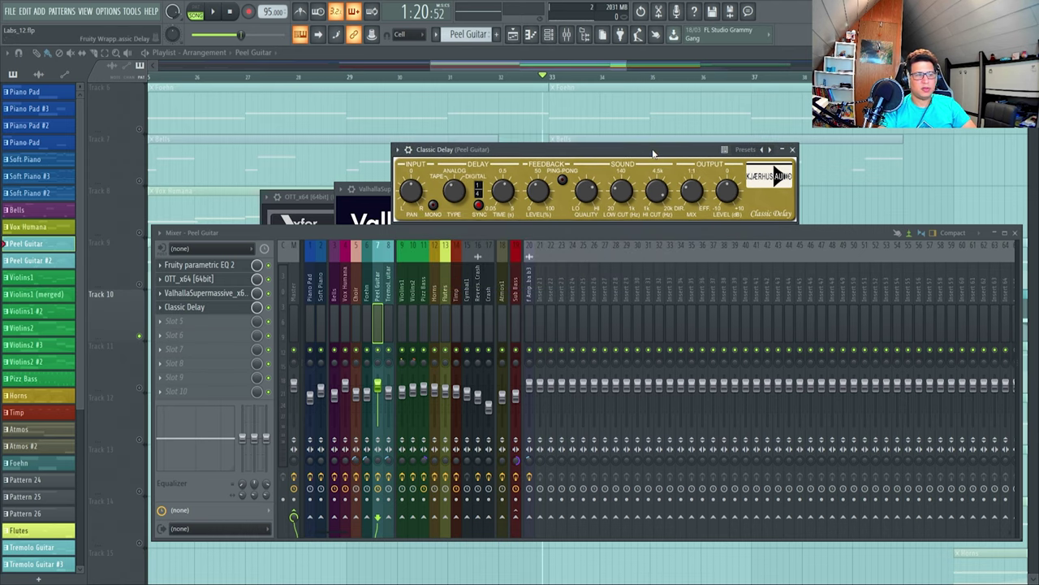
# - Play the soloed guitar in the playlist with and without the Classic Delay mix level automation on Track 23
pyautogui.click(515, 39)
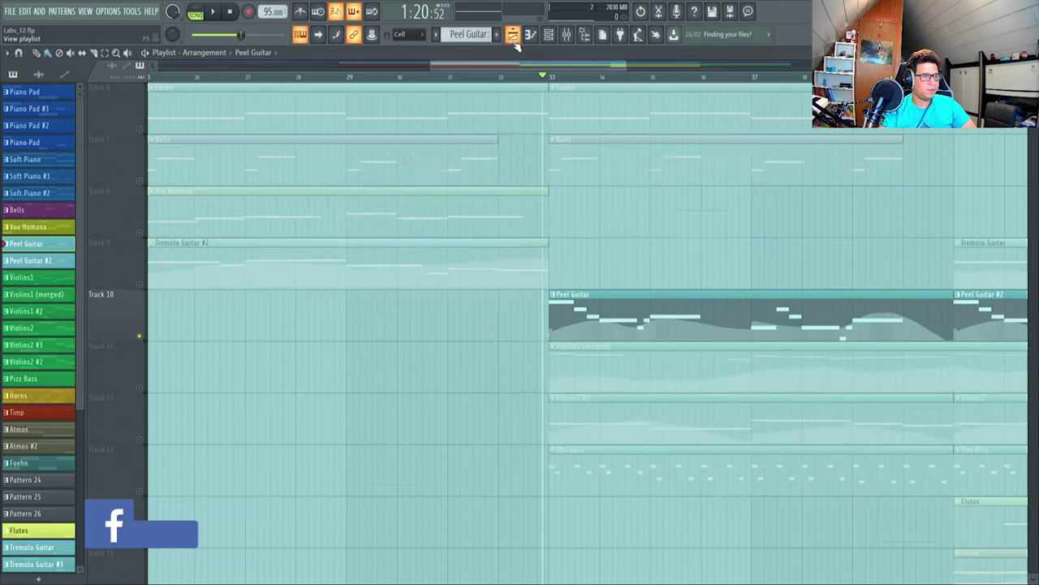
pyautogui.scroll(-8, 536, 269)
pyautogui.press('space')
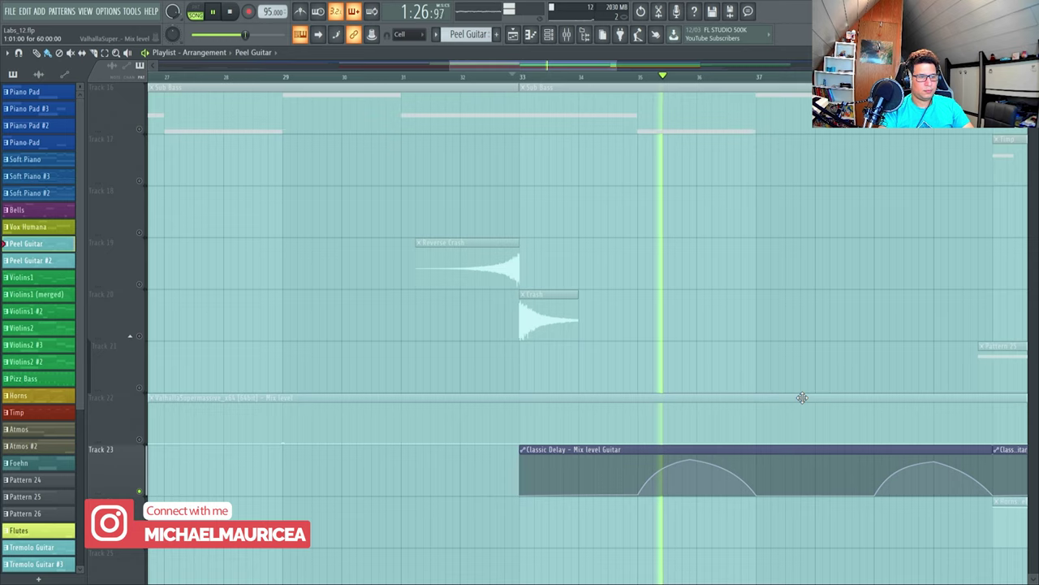
pyautogui.press('space')
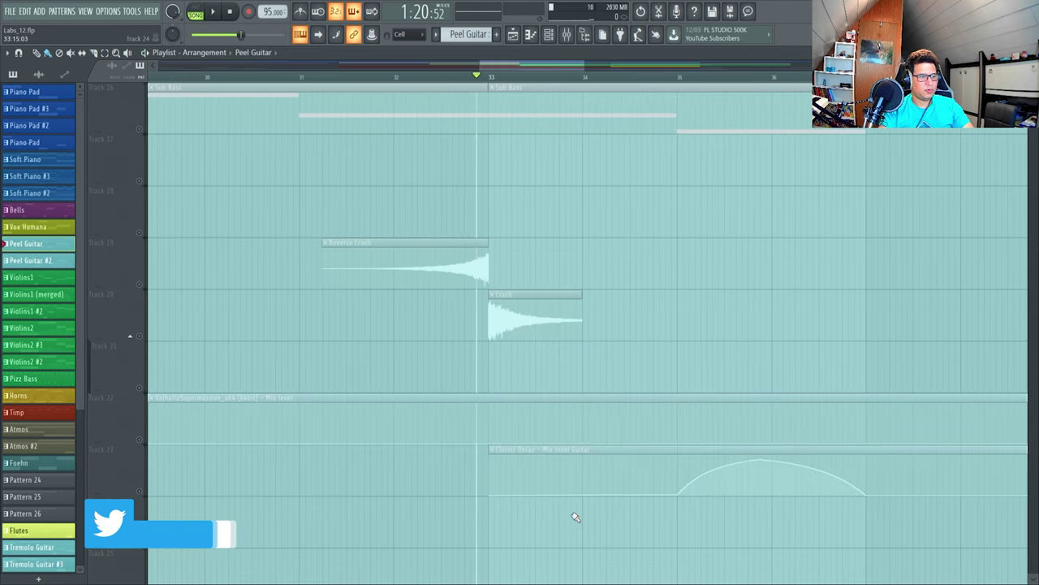
pyautogui.press('space')
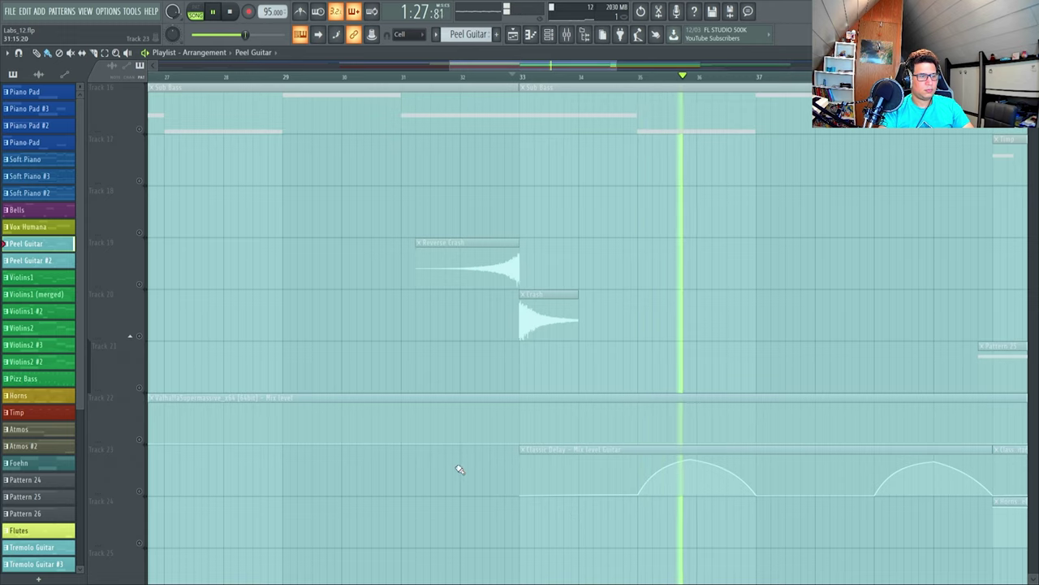
pyautogui.press('space')
pyautogui.scroll(2, 523, 492)
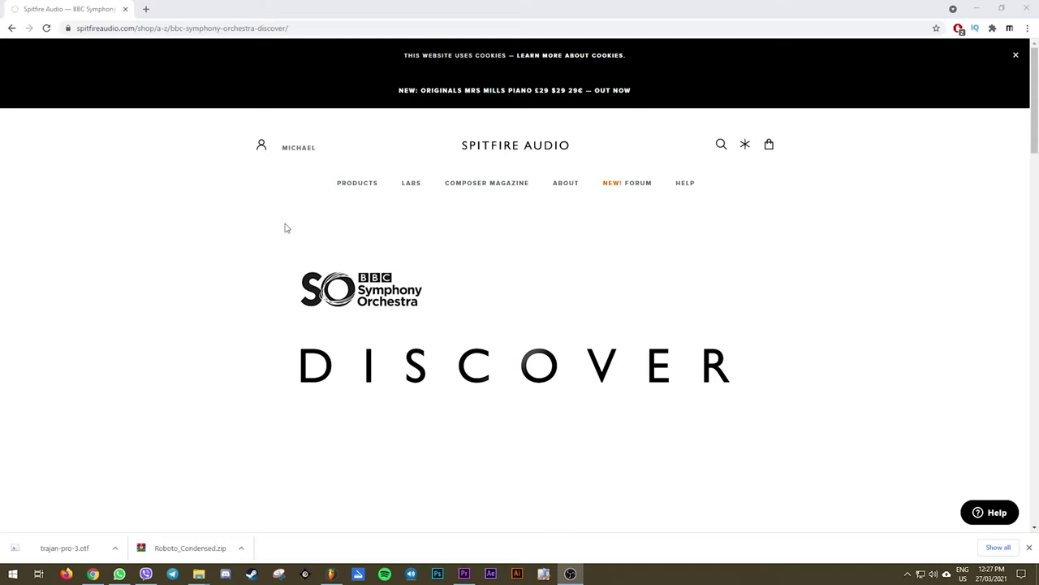
# - Switch to the browser and look through the BBC Symphony Orchestra Discover page on the Spitfire Audio website
pyautogui.scroll(-7, 246, 237)
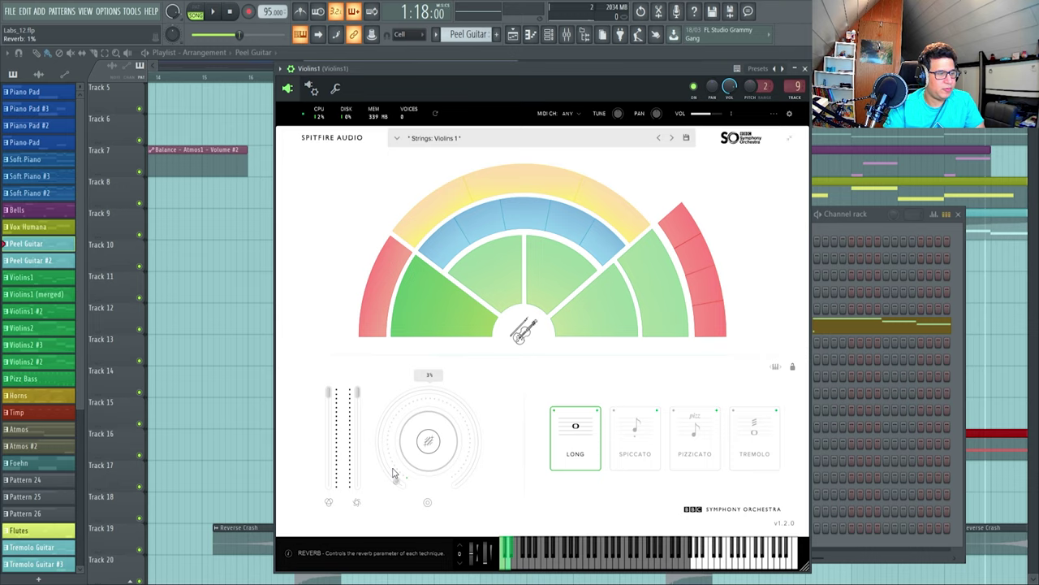
# - In the Violins1 instrument, adjust the reverb slightly and switch the articulation through Spiccato, Pizzicato and Tremolo
pyautogui.click(401, 484)
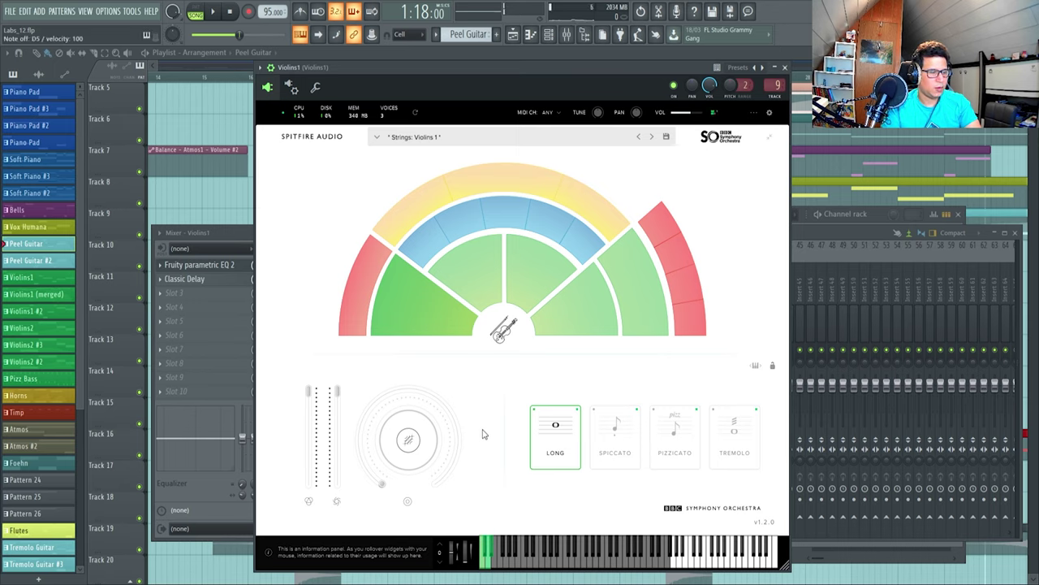
pyautogui.click(487, 557)
pyautogui.moveTo(519, 74); pyautogui.dragTo(528, 70)
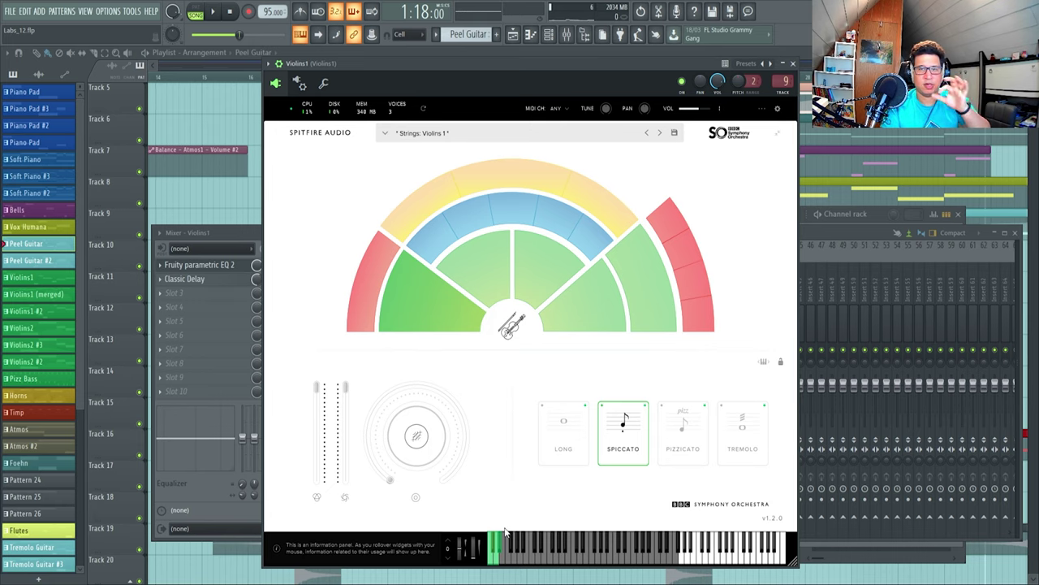
pyautogui.click(493, 561)
pyautogui.moveTo(521, 63); pyautogui.dragTo(526, 72)
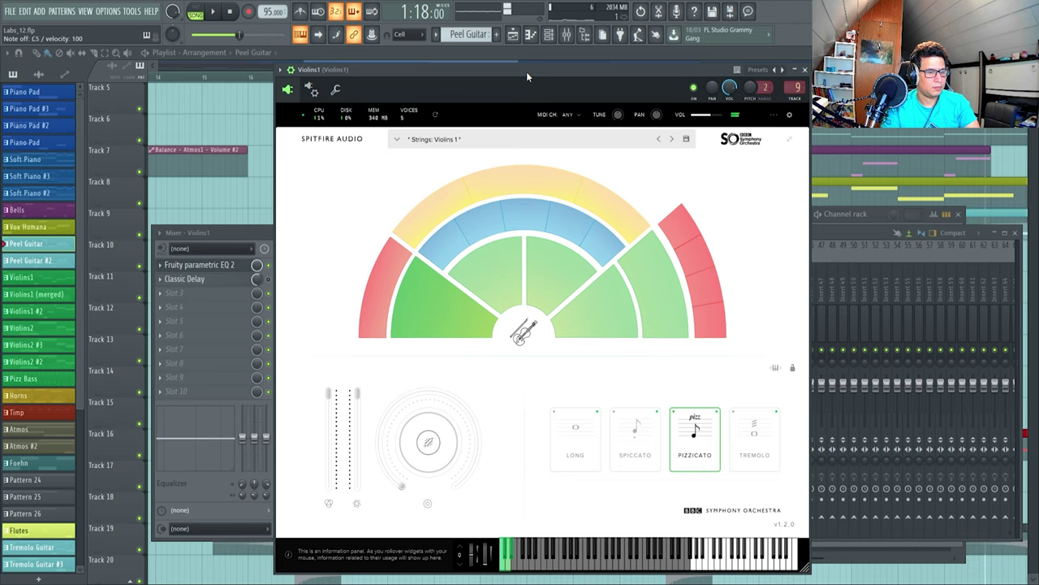
pyautogui.click(760, 442)
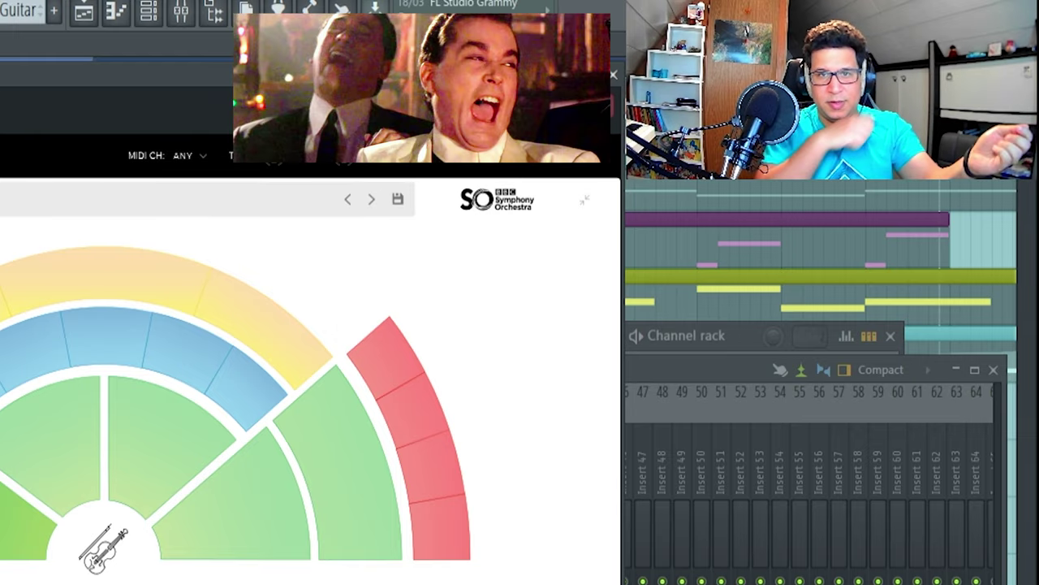
pyautogui.moveTo(598, 70); pyautogui.dragTo(603, 70)
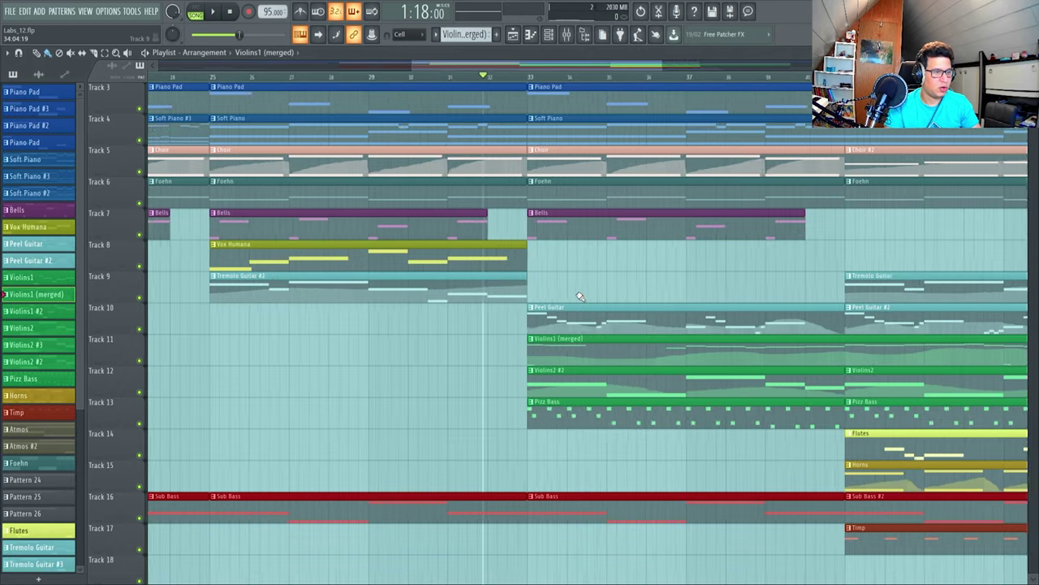
# - Open the Violins1 (merged) pattern from Track 11 in the piano roll and examine its low keyswitch notes and melody
pyautogui.scroll(-2, 571, 357)
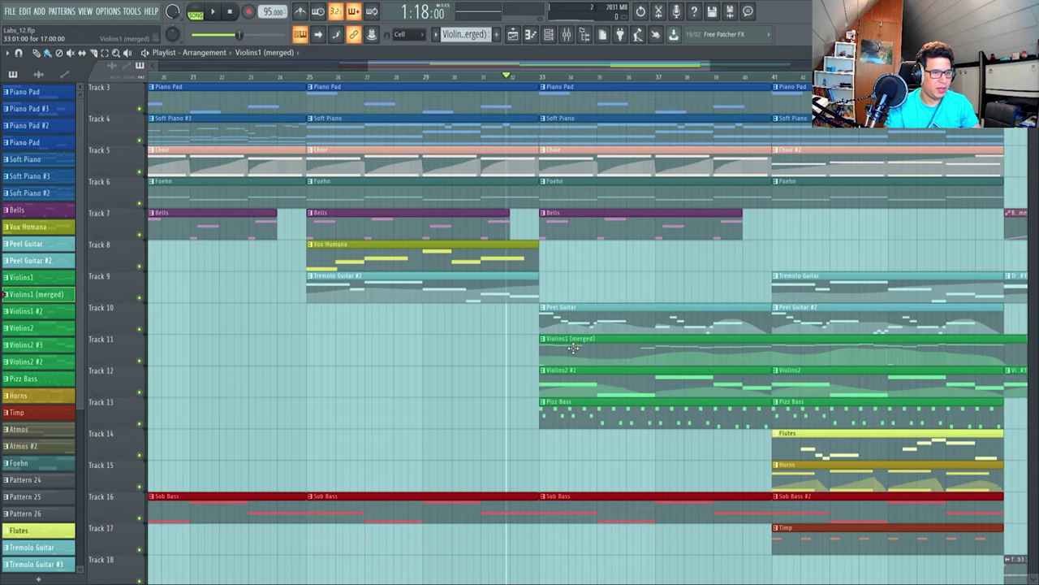
pyautogui.doubleClick(574, 348)
pyautogui.scroll(-10, 297, 313)
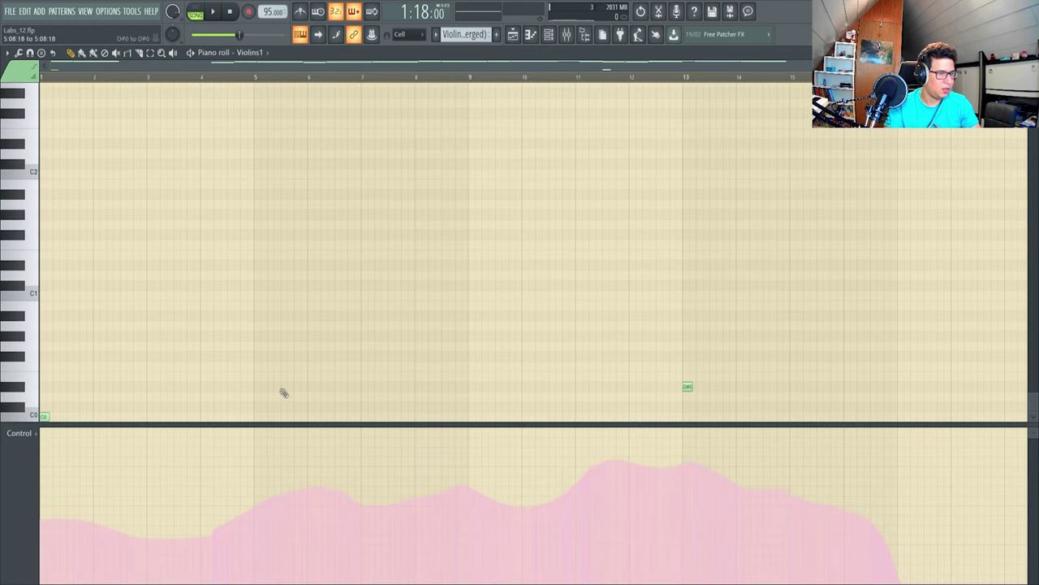
pyautogui.scroll(10, 706, 398)
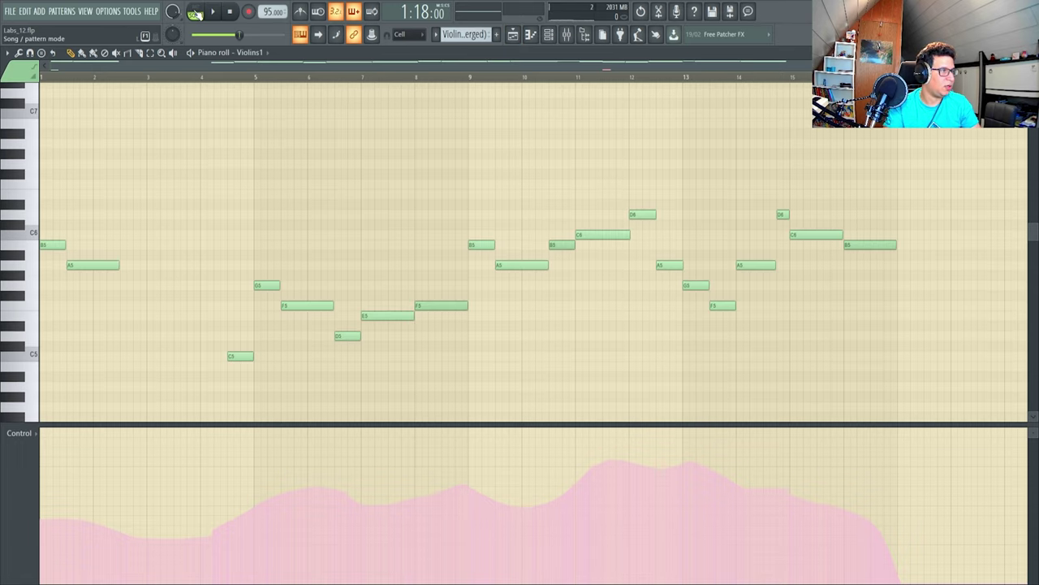
# - Play the Violins1 (merged) pattern in pattern mode from its start, from about bar 4 and from about bar 12
pyautogui.press('space')
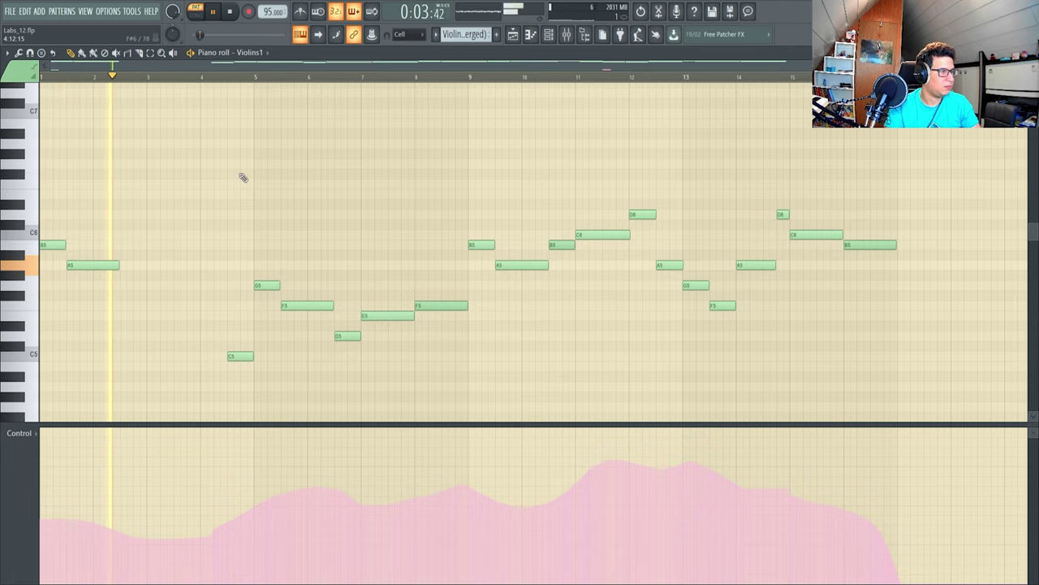
pyautogui.click(219, 77)
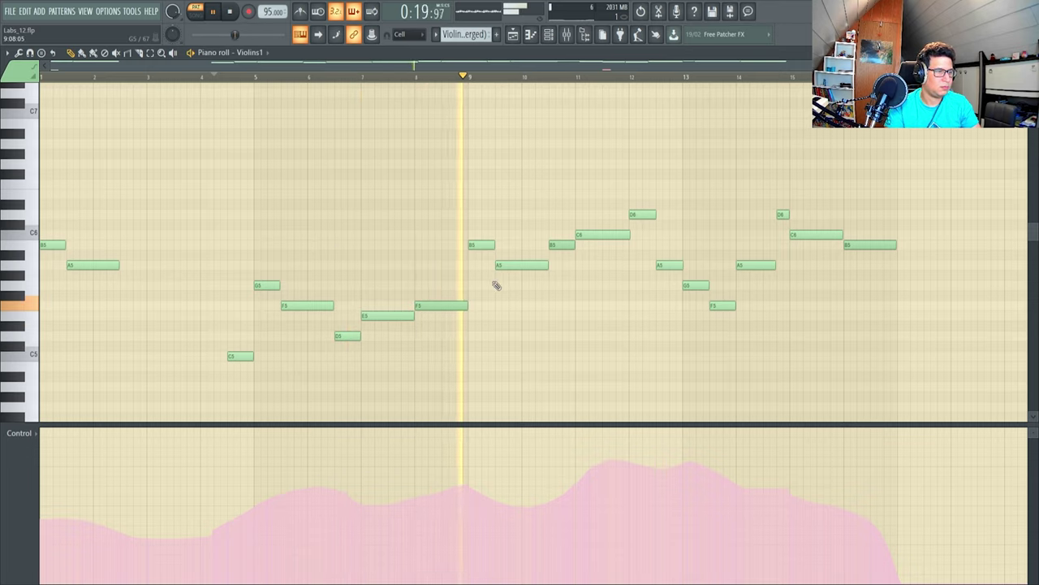
pyautogui.press('space')
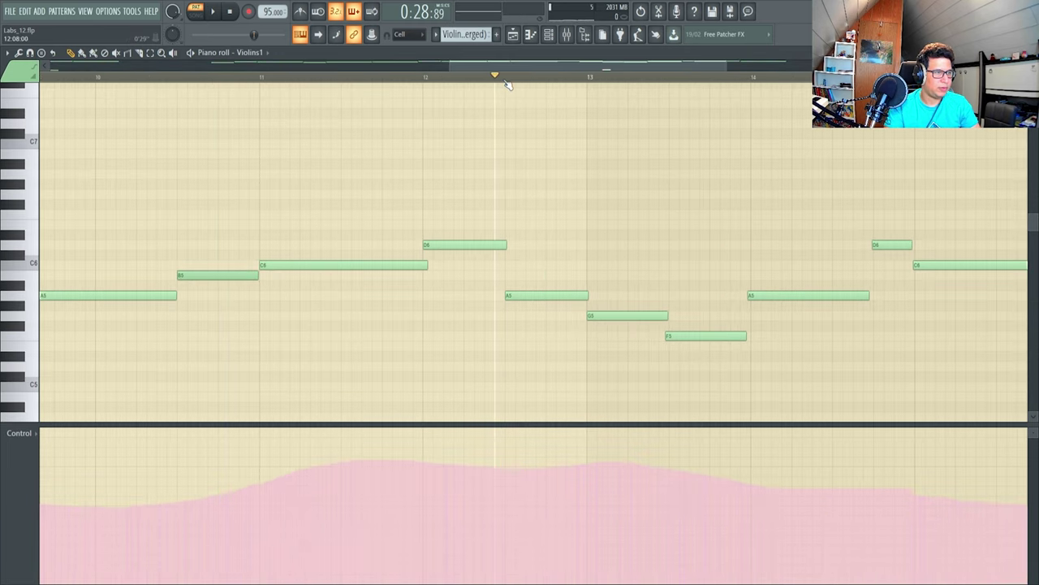
pyautogui.scroll(-3, 540, 281)
pyautogui.press('space')
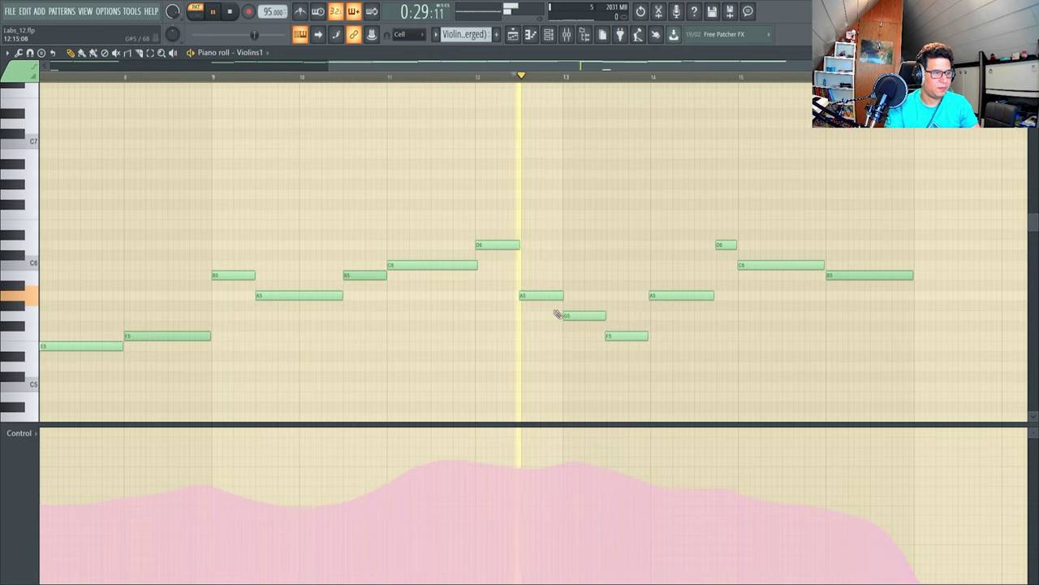
pyautogui.scroll(-4, 556, 328)
pyautogui.scroll(-3, 561, 332)
pyautogui.scroll(4, 578, 337)
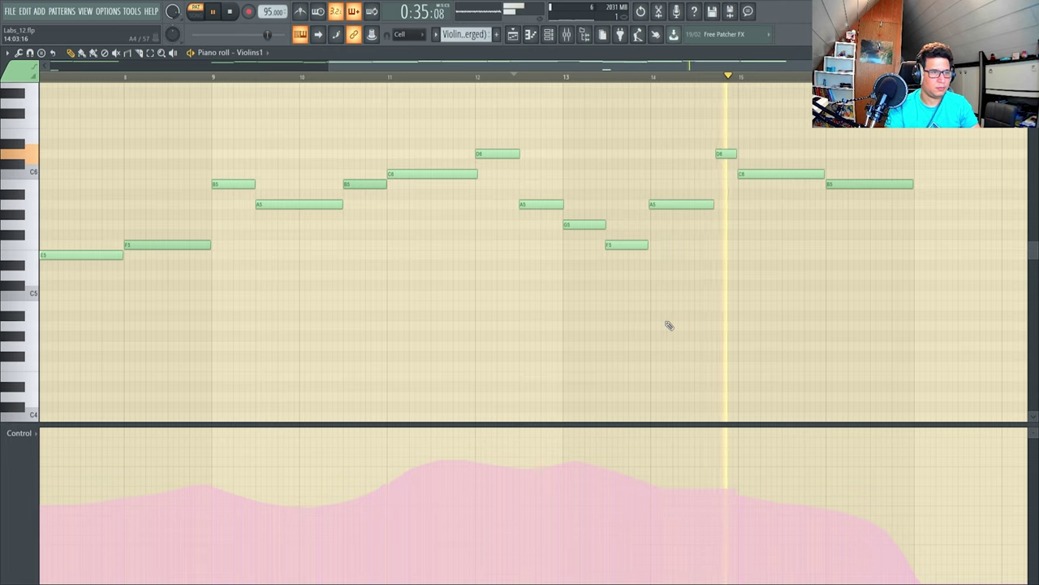
# - Examine the Violins2 #2 pattern's notes and controller curve in the piano roll and play it from the start
pyautogui.scroll(-2, 669, 325)
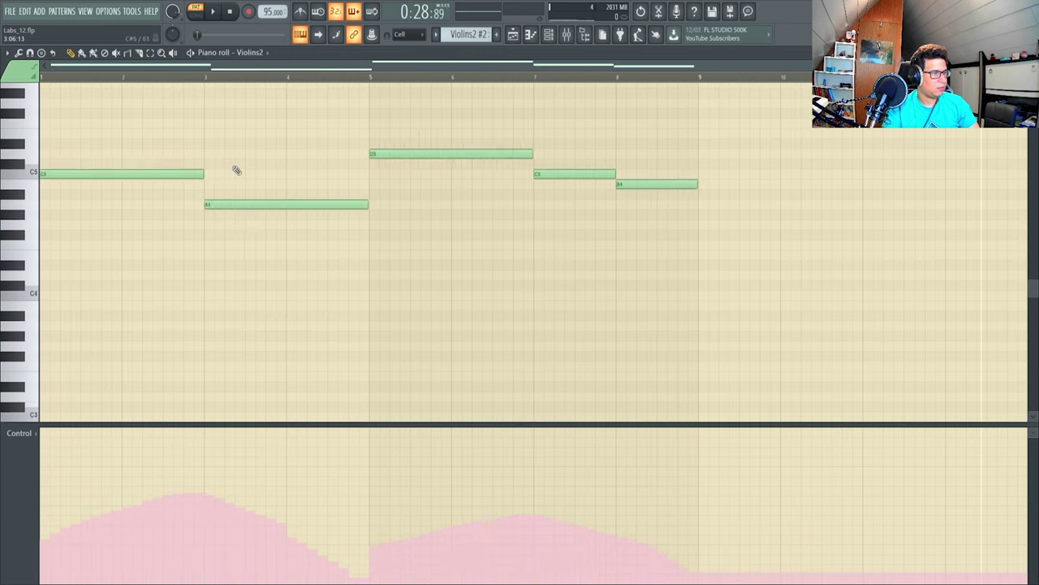
pyautogui.scroll(-1, 457, 120)
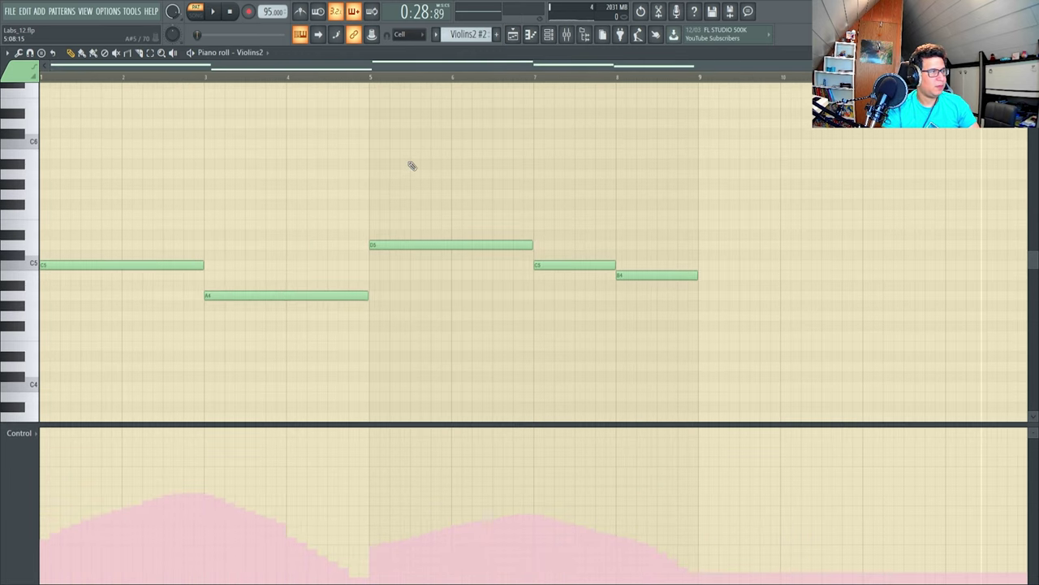
pyautogui.press('space')
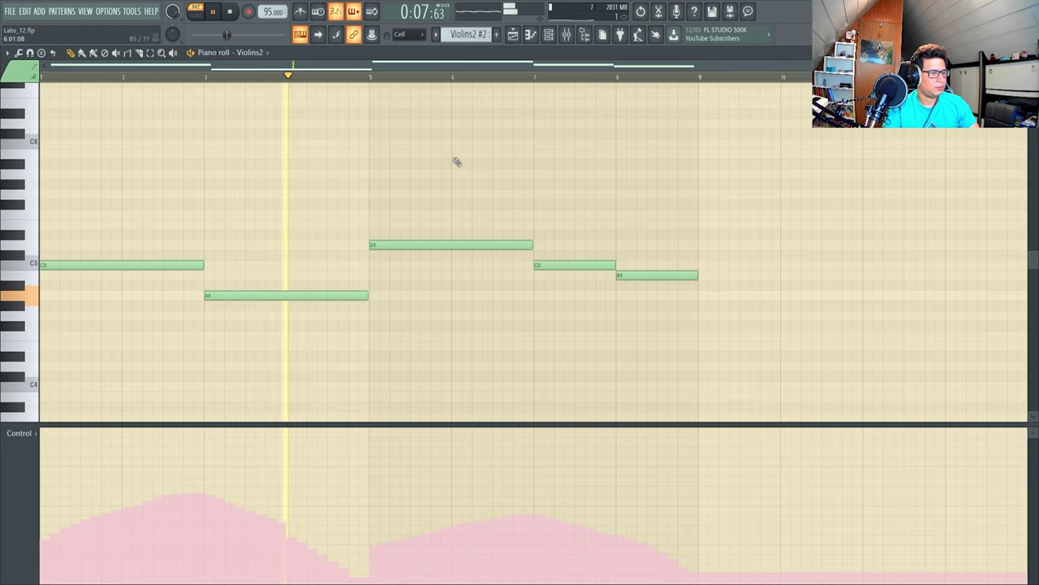
pyautogui.press('space')
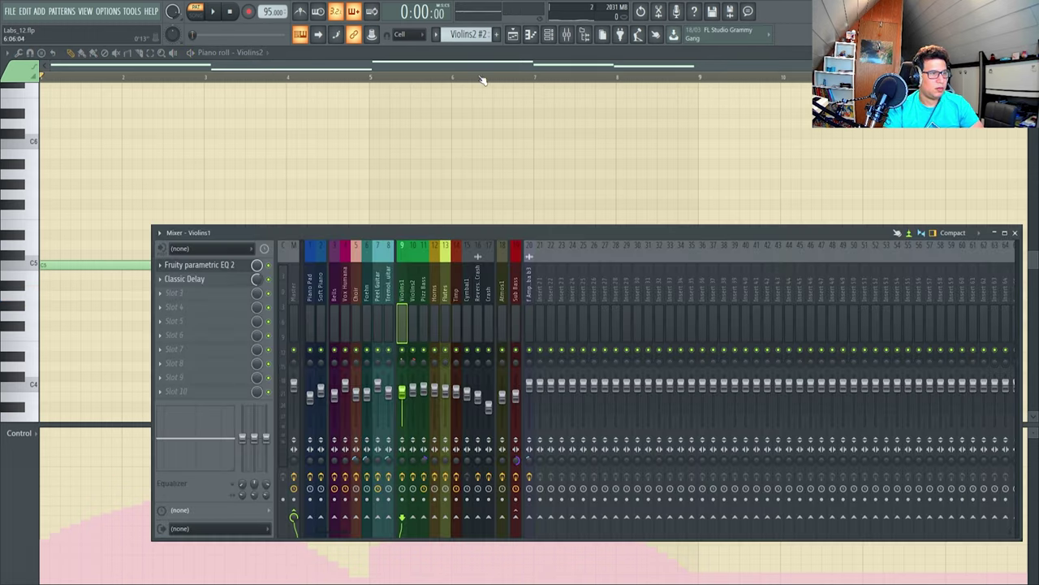
# - Inspect the parametric EQ and Classic Delay on the Violins1 mixer track and the parametric EQ on the Violins2 track
pyautogui.click(569, 35)
pyautogui.click(206, 265)
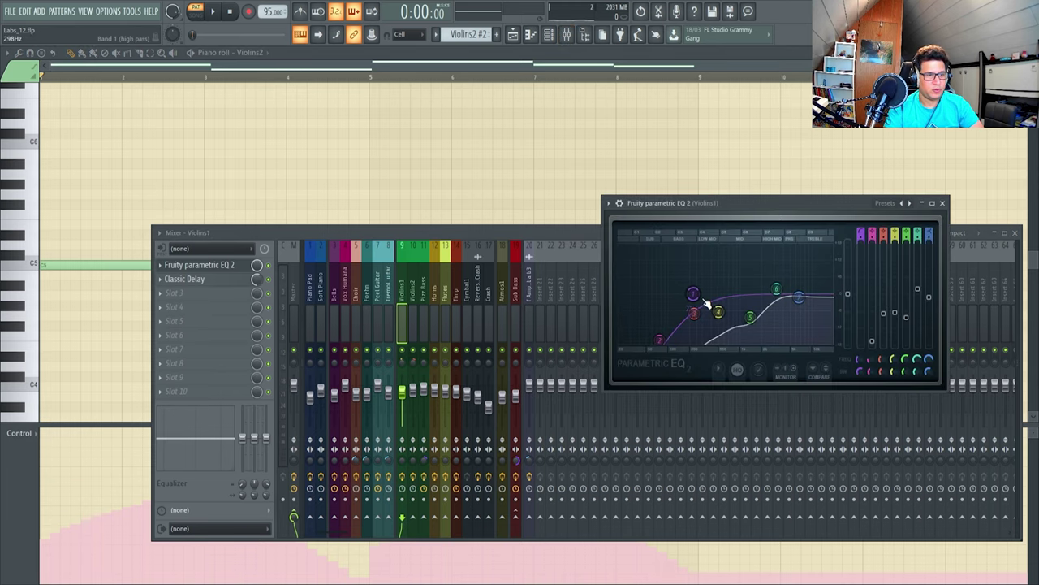
pyautogui.click(195, 278)
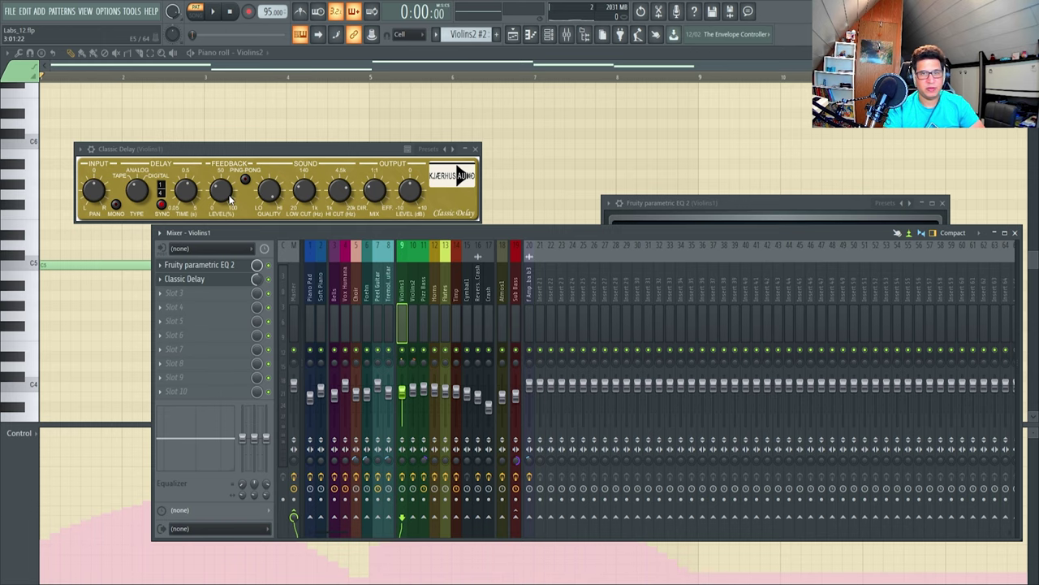
pyautogui.click(514, 35)
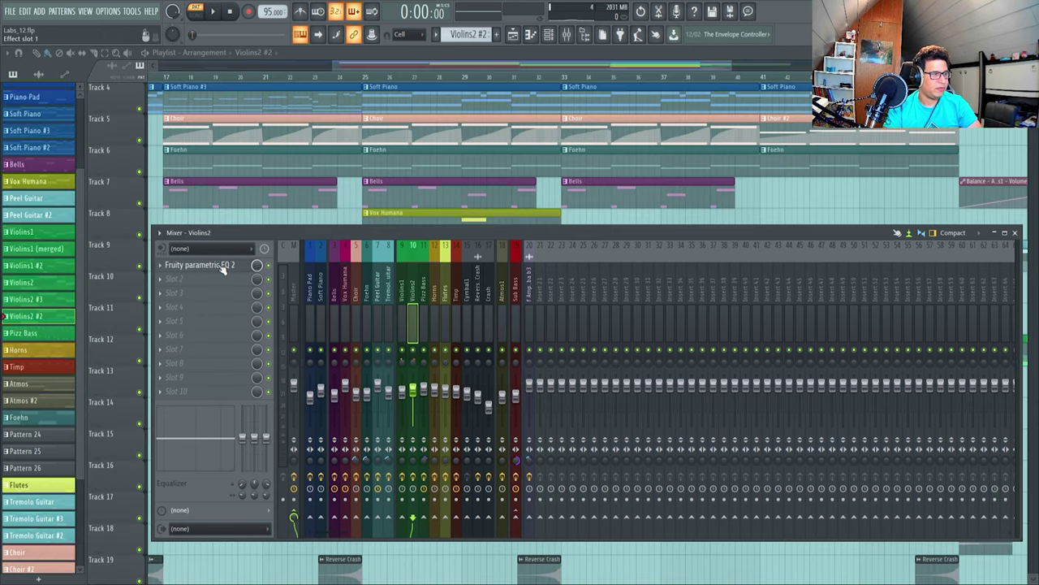
pyautogui.click(222, 268)
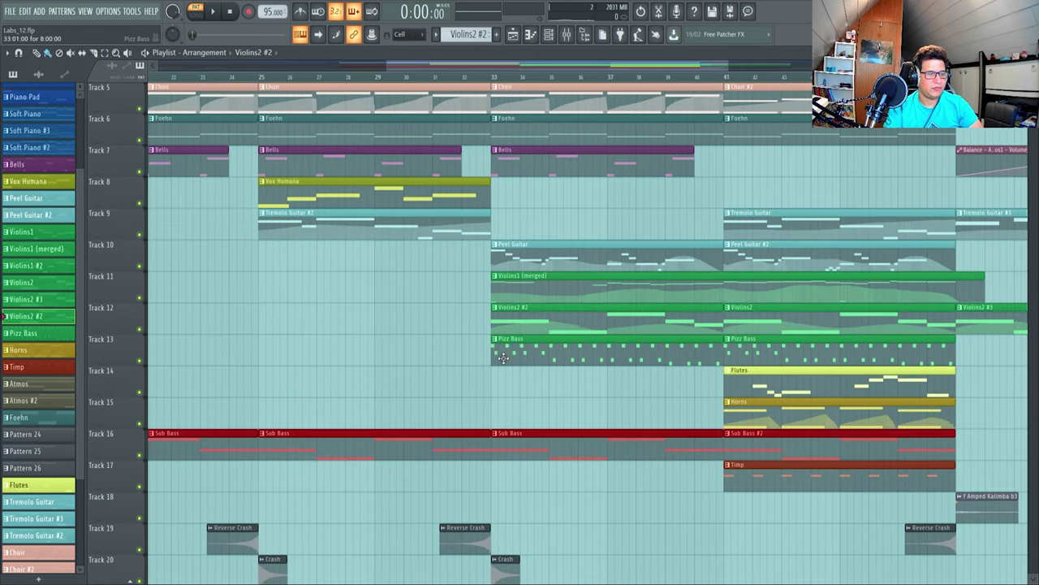
# - Open and play the Pizz Bass pattern from Track 13, and inspect the parametric EQ and compressor on its mixer track
pyautogui.doubleClick(505, 347)
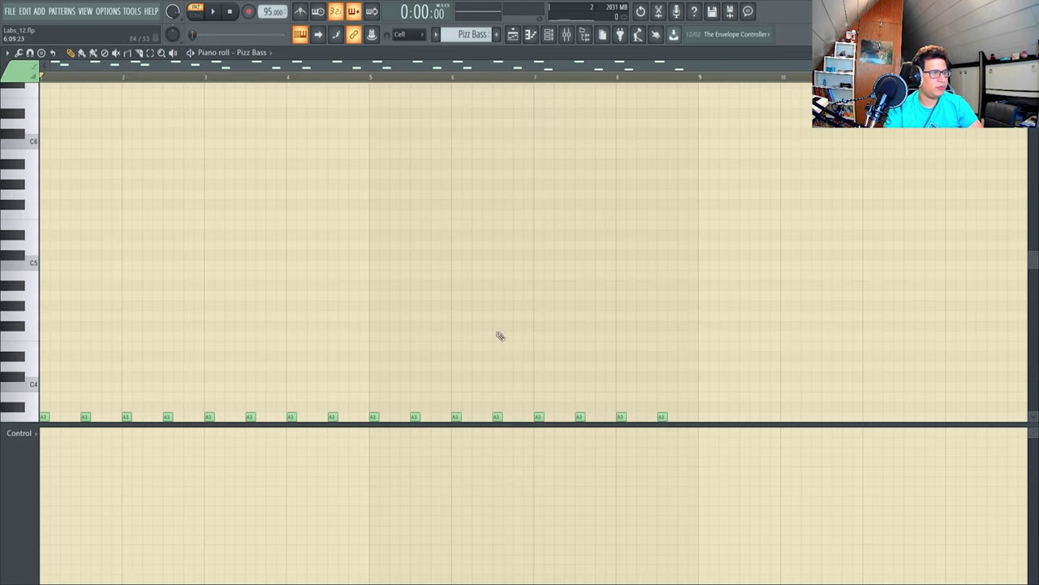
pyautogui.scroll(-3, 277, 107)
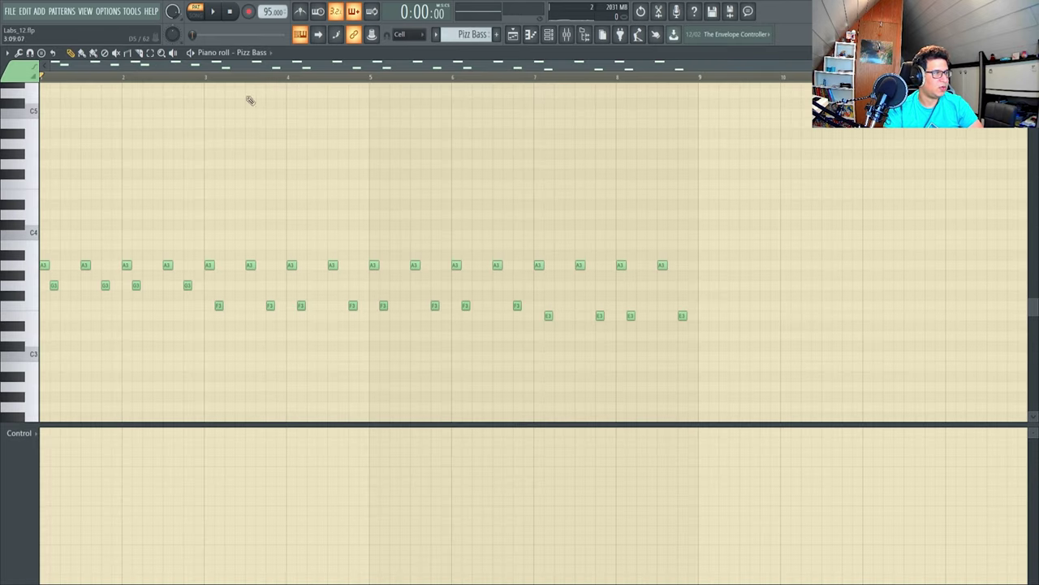
pyautogui.click(215, 13)
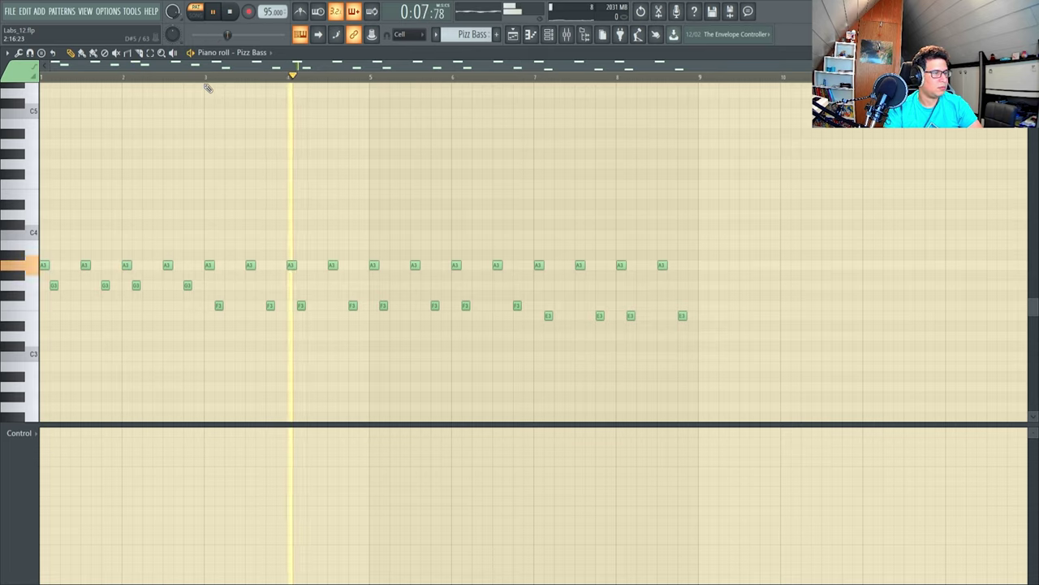
pyautogui.press('space')
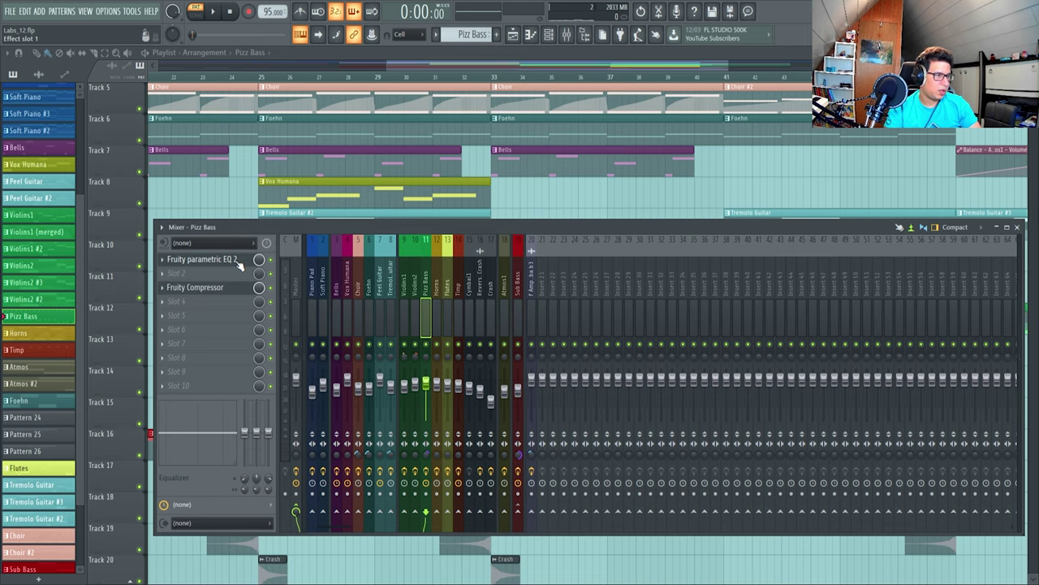
pyautogui.click(238, 261)
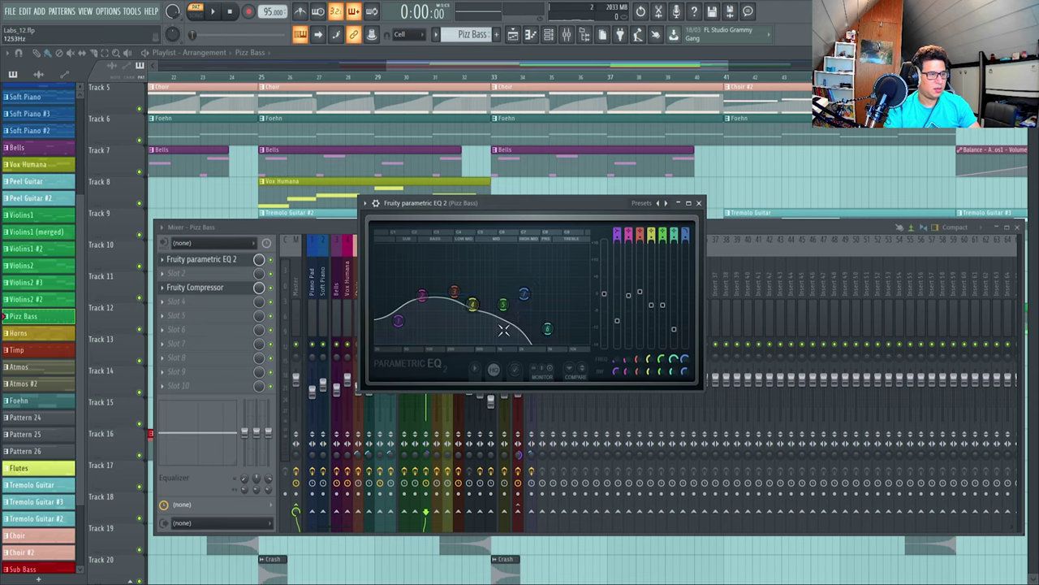
pyautogui.click(239, 288)
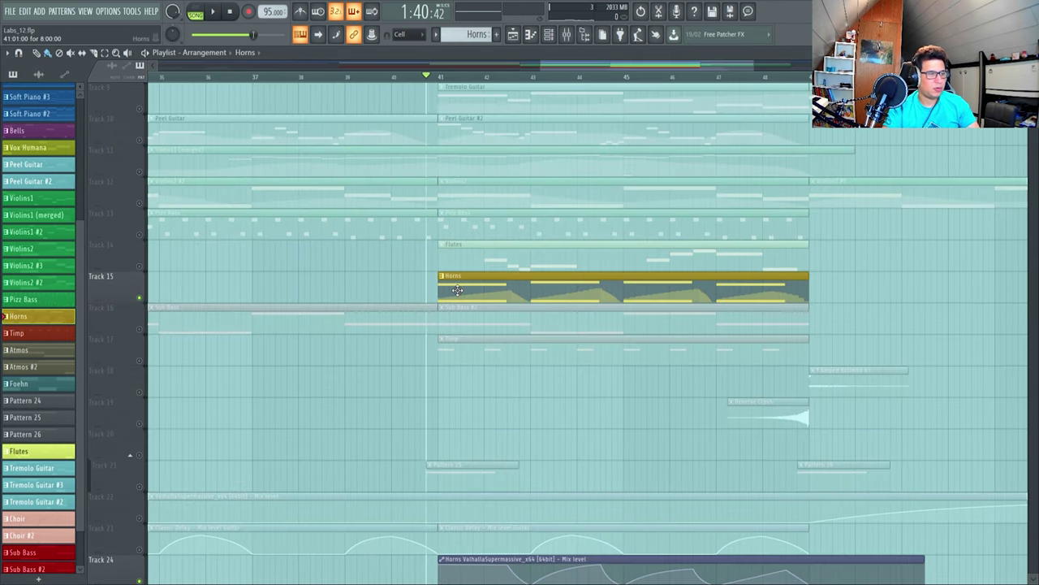
# - Examine the Horns pattern's notes and controller curve, and play it in the playlist alongside its ValhallaSupermassive mix level automation on Track 24
pyautogui.doubleClick(457, 290)
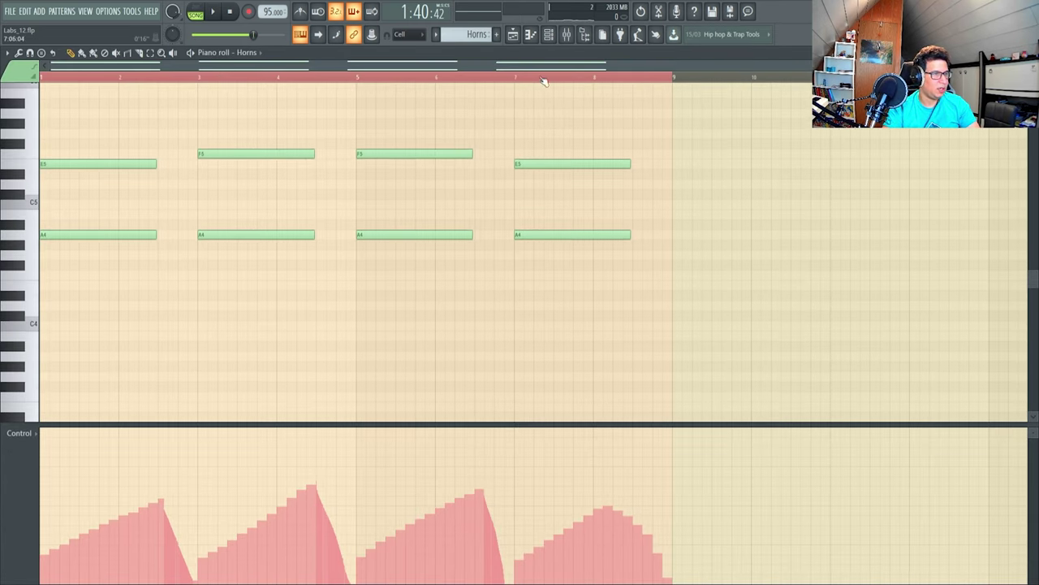
pyautogui.press('F5')
pyautogui.scroll(-5, 549, 285)
pyautogui.scroll(-1, 508, 296)
pyautogui.scroll(2, 505, 296)
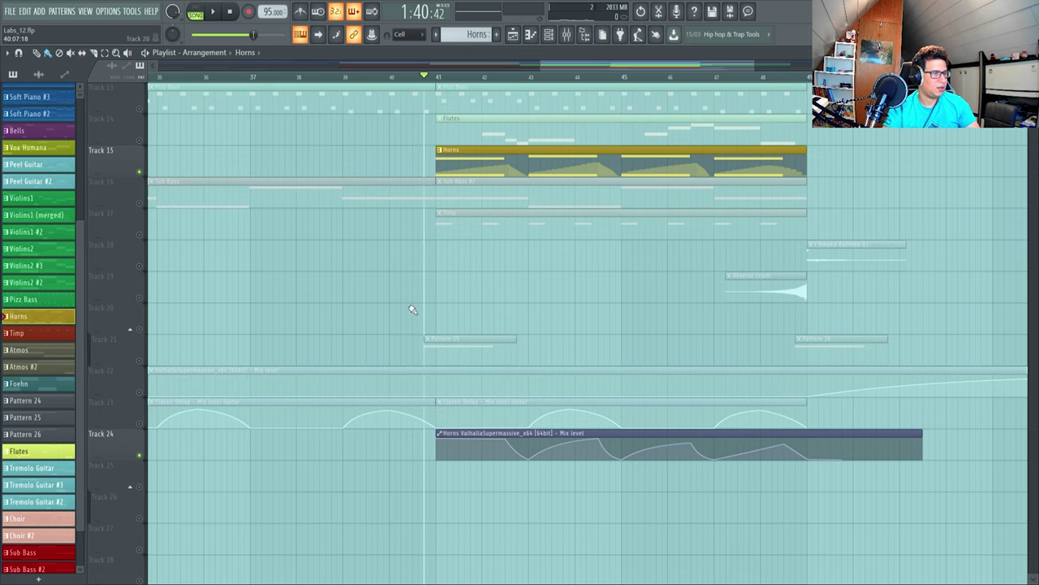
pyautogui.scroll(-1, 413, 310)
pyautogui.press('space')
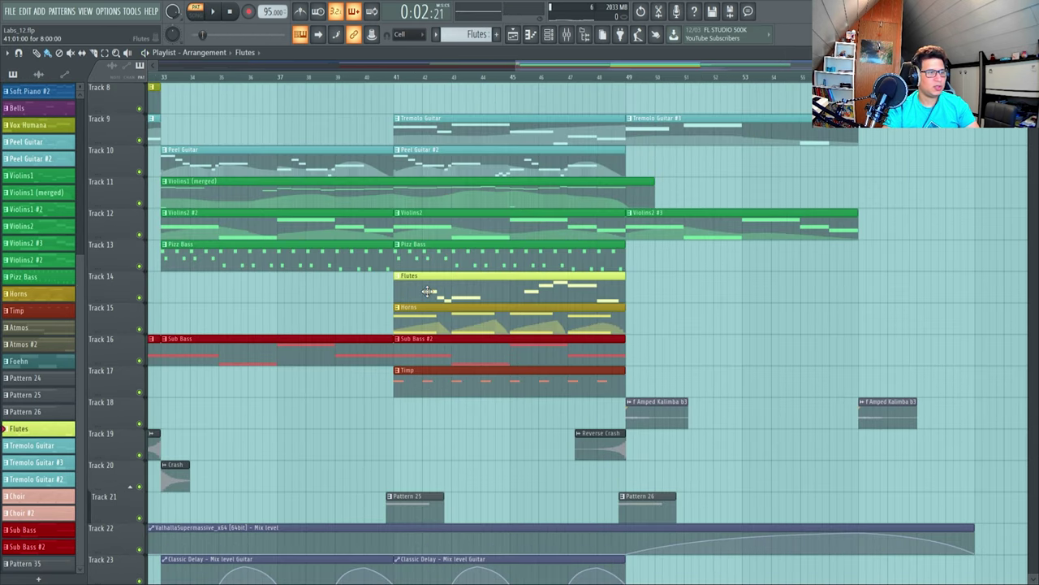
# - Play the Flutes pattern from Track 14 in the piano roll and inspect the parametric EQ and second effect slot on its mixer track
pyautogui.doubleClick(428, 291)
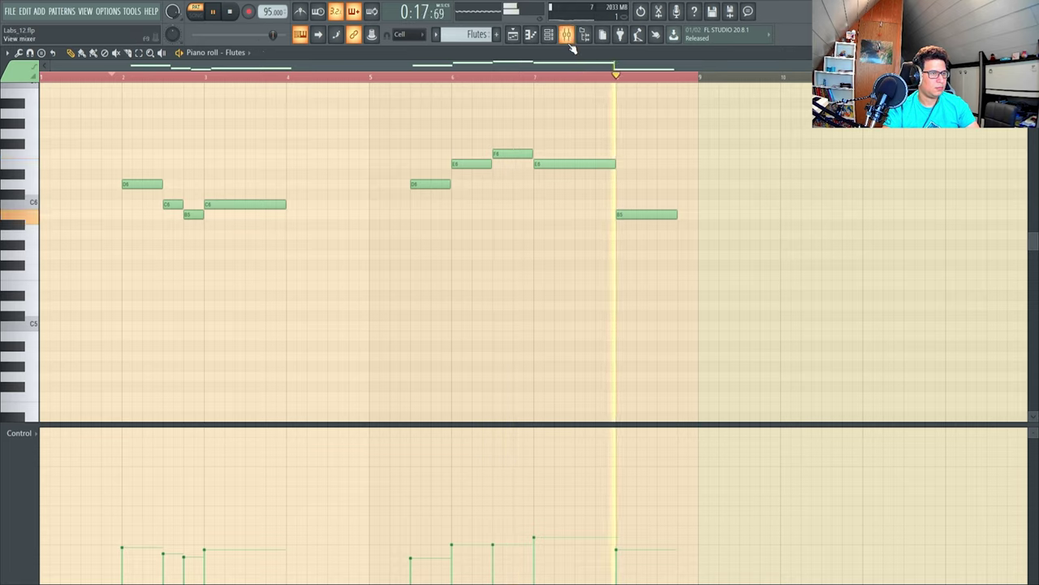
pyautogui.press('space')
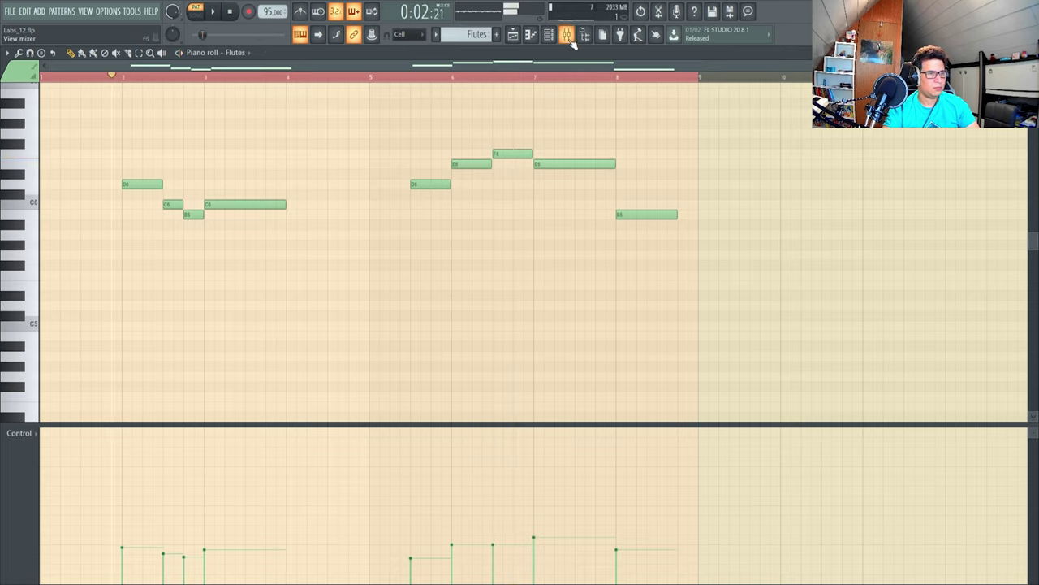
pyautogui.click(570, 39)
pyautogui.click(447, 276)
pyautogui.click(205, 260)
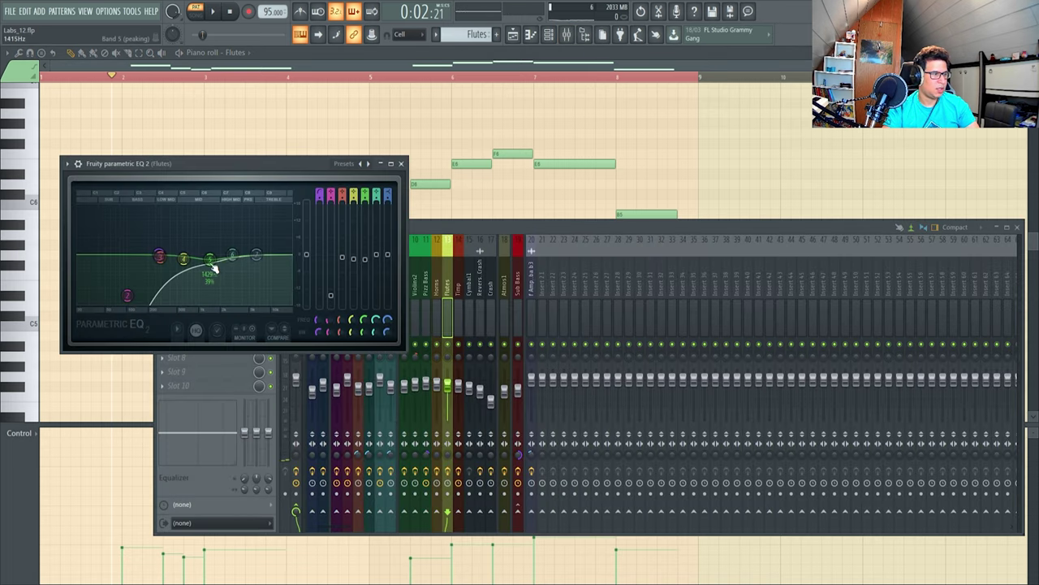
pyautogui.moveTo(236, 169); pyautogui.dragTo(415, 175)
pyautogui.click(203, 277)
pyautogui.click(202, 275)
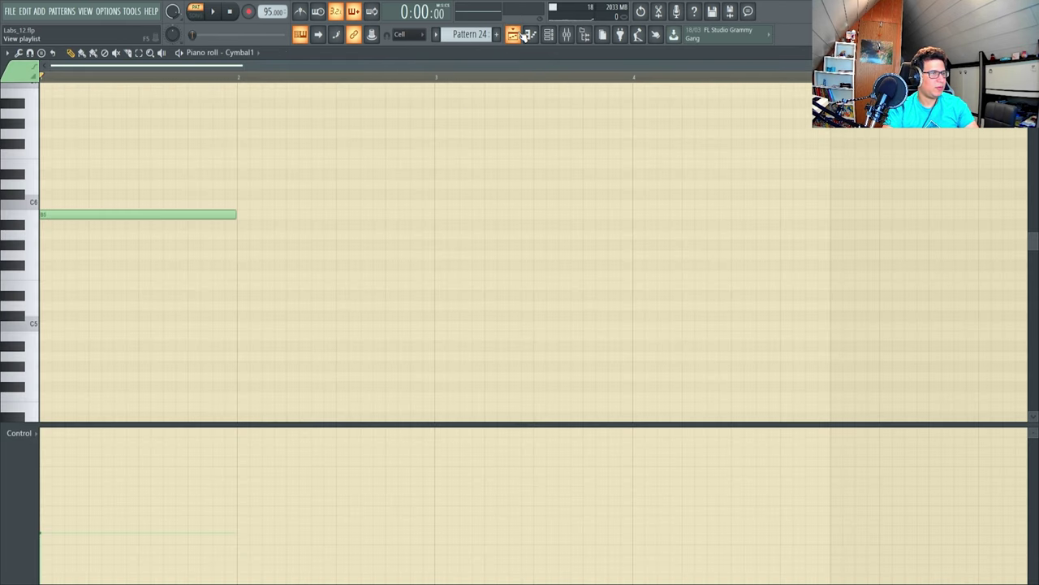
# - Play the Cymbal1 note of Pattern 24 in the piano roll and return to the playlist
pyautogui.press('space')
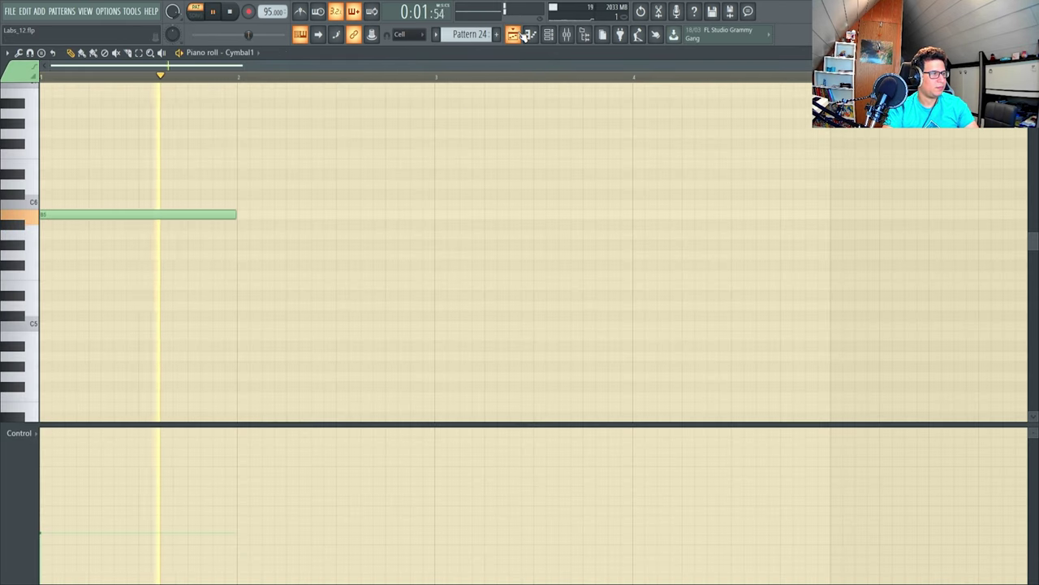
pyautogui.press('space')
pyautogui.click(528, 34)
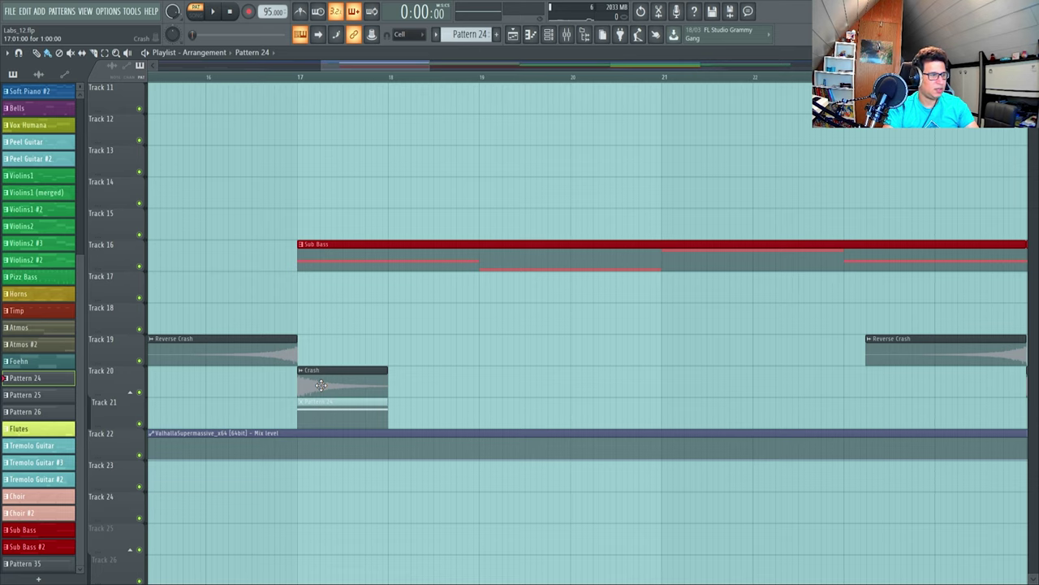
# - Turn on Normalize in the sample settings of the Crash clip on Track 20
pyautogui.doubleClick(321, 385)
pyautogui.click(595, 290)
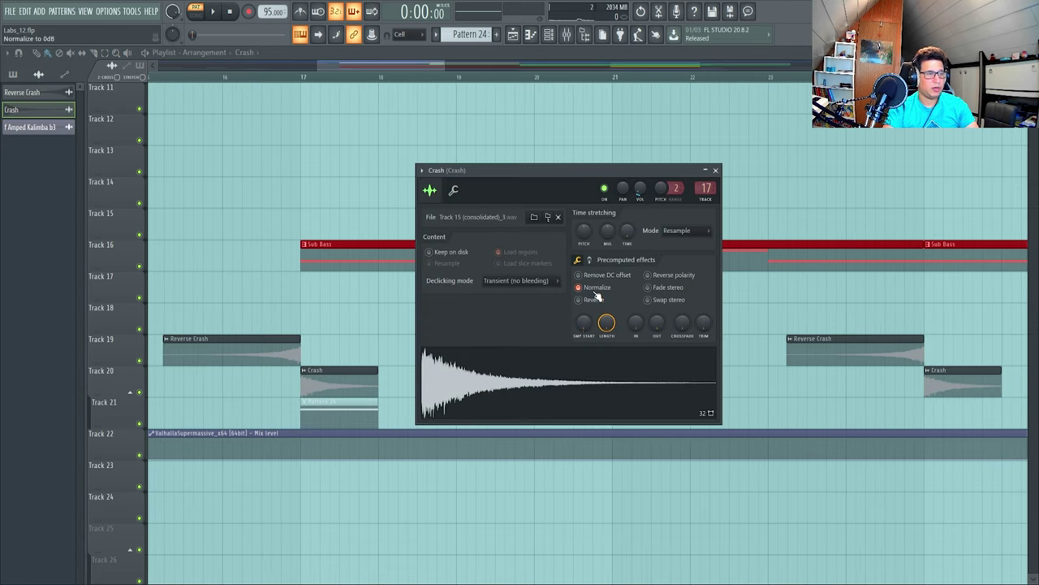
pyautogui.click(716, 170)
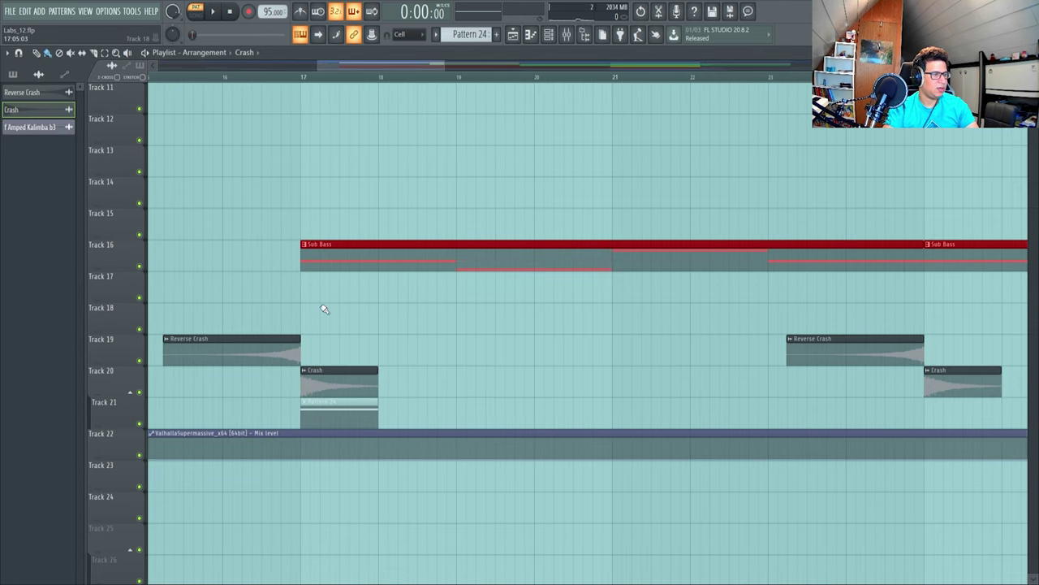
# - Inspect the ValhallaSupermassive reverb on the Reverse Crash mixer track and return to the playlist
pyautogui.doubleClick(272, 346)
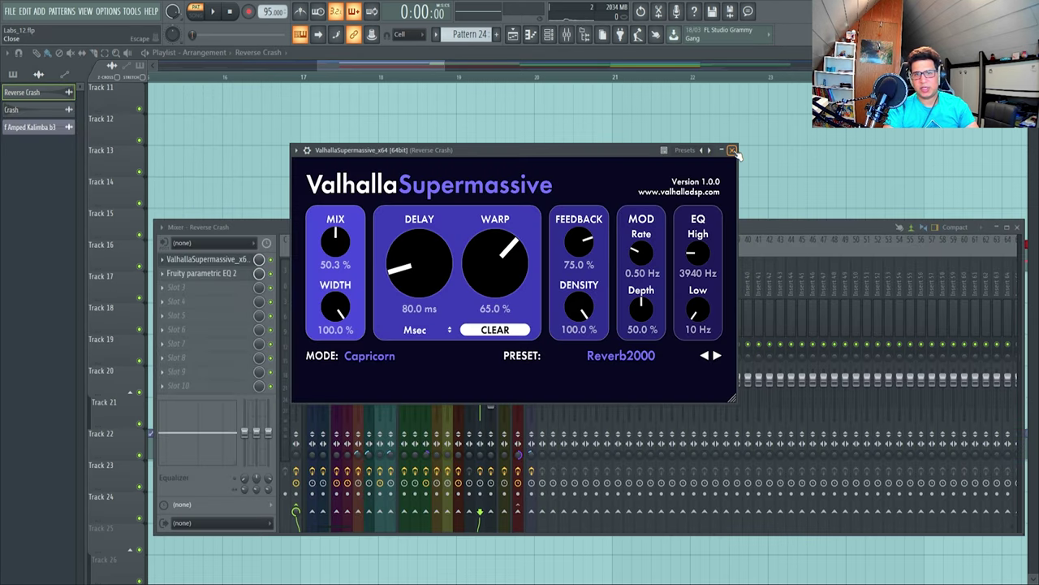
pyautogui.click(733, 151)
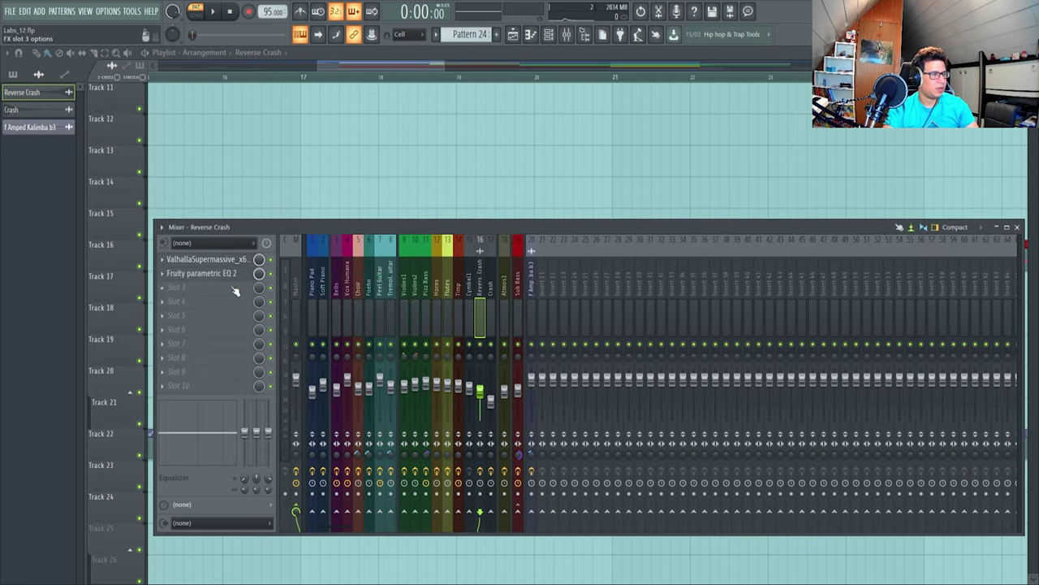
pyautogui.click(512, 37)
# - Solo Tracks 19 and 20 and play the Reverse Crash and Crash clips from just after bar 15
pyautogui.moveTo(208, 304); pyautogui.dragTo(332, 390)
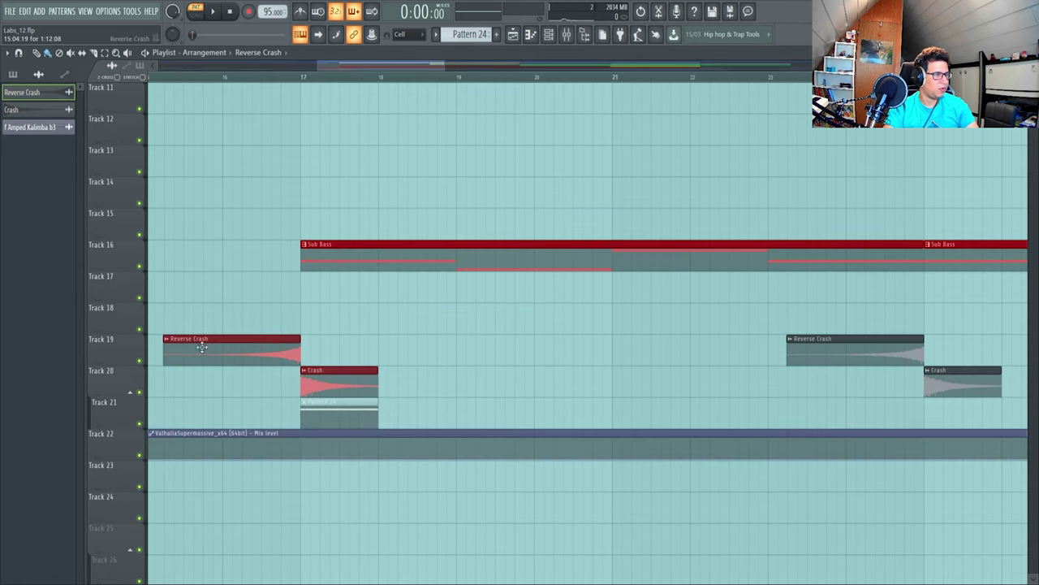
pyautogui.rightClick(139, 361)
pyautogui.click(140, 392)
pyautogui.click(174, 77)
pyautogui.press('space')
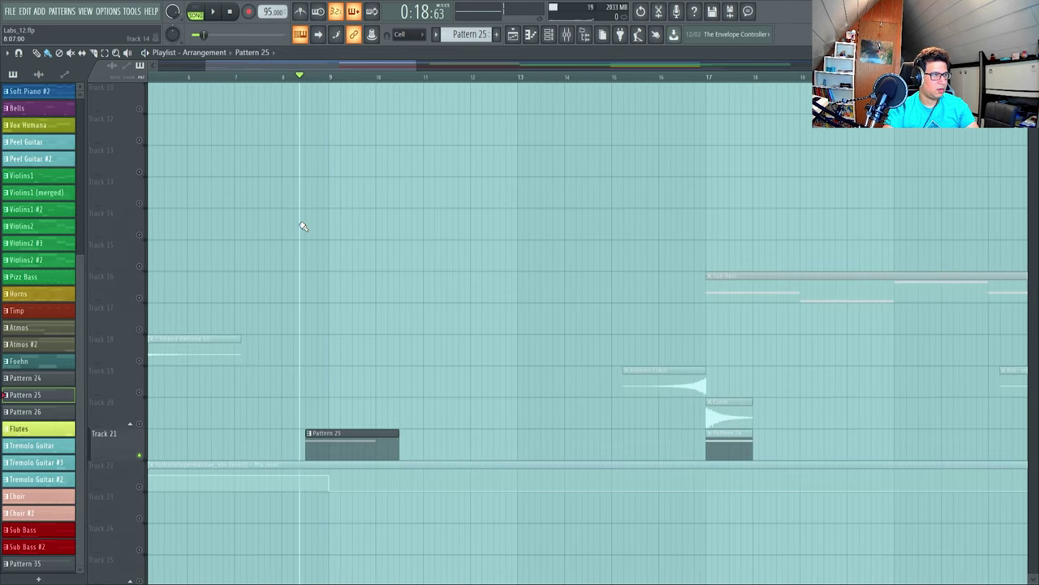
# - Play the soloed Pattern 25 clip on Track 21 from just after bar 8
pyautogui.scroll(-2, 302, 227)
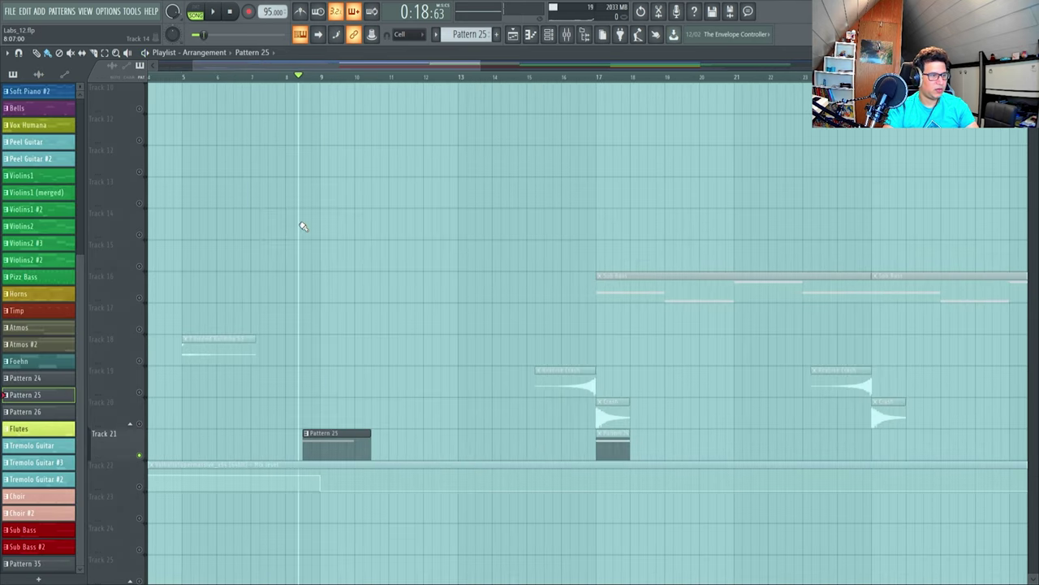
pyautogui.scroll(2, 337, 311)
pyautogui.press('space')
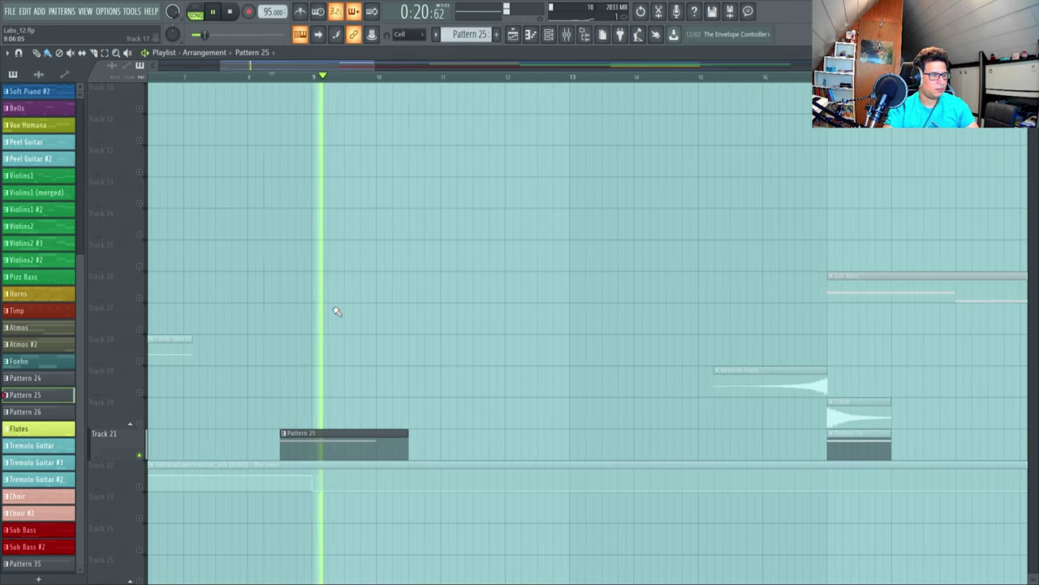
pyautogui.scroll(-1, 337, 311)
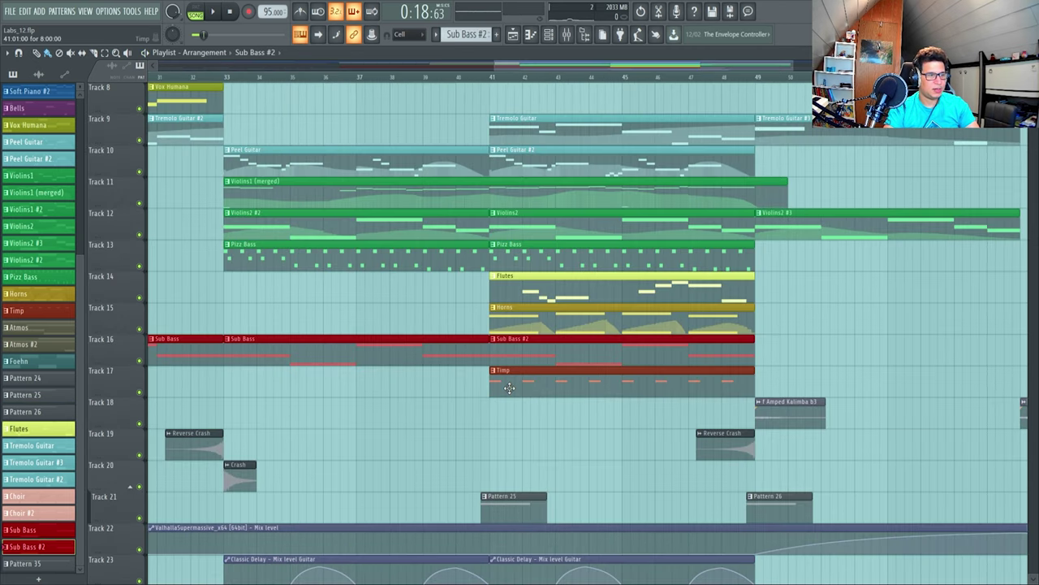
# - Open the Timp pattern from Track 17 in the piano roll, play it, and bring its full row of A4 notes into view
pyautogui.doubleClick(508, 377)
pyautogui.press('space')
pyautogui.scroll(-7, 280, 278)
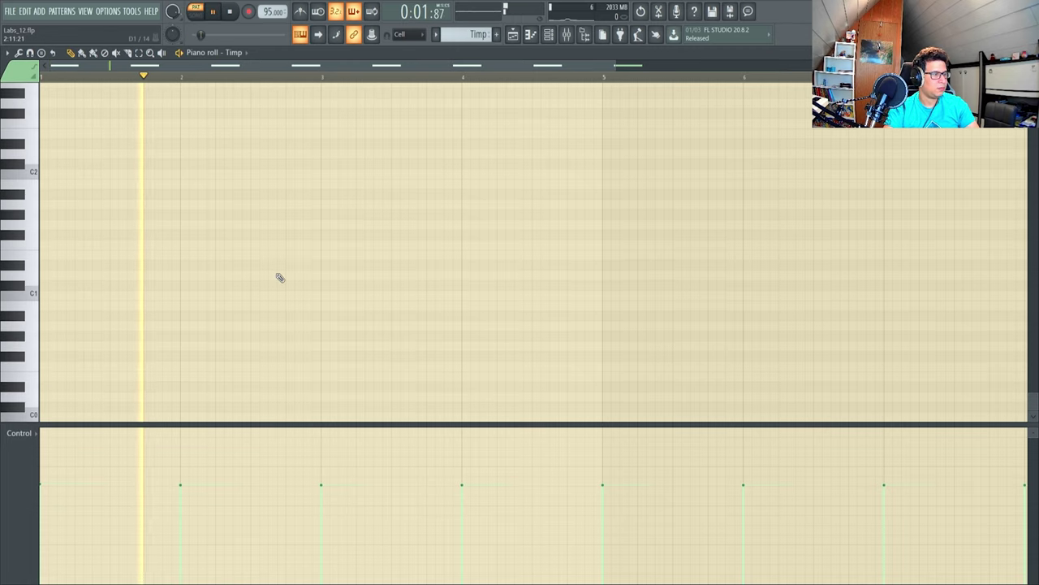
pyautogui.scroll(12, 280, 278)
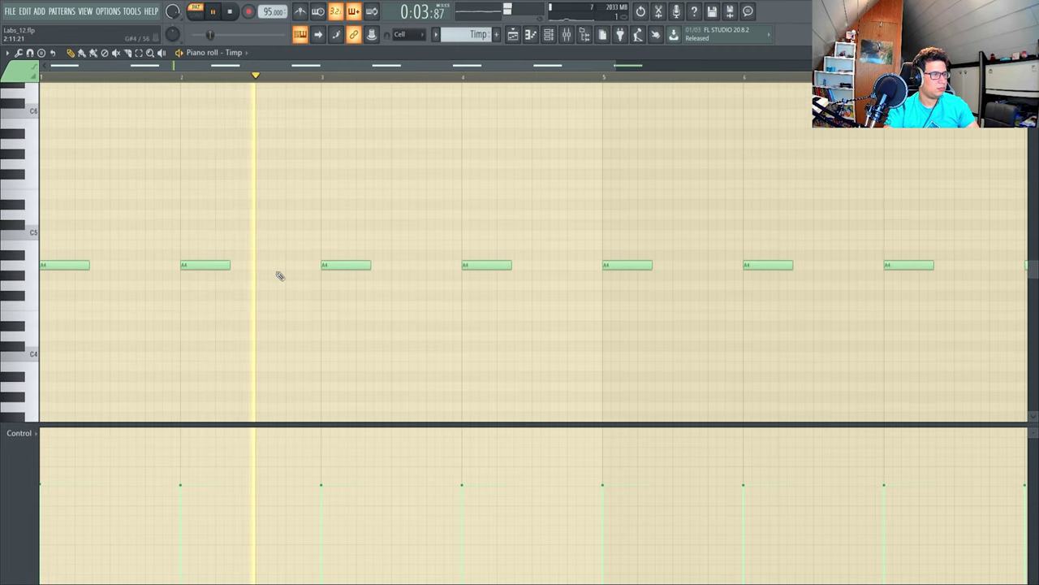
pyautogui.scroll(-3, 280, 276)
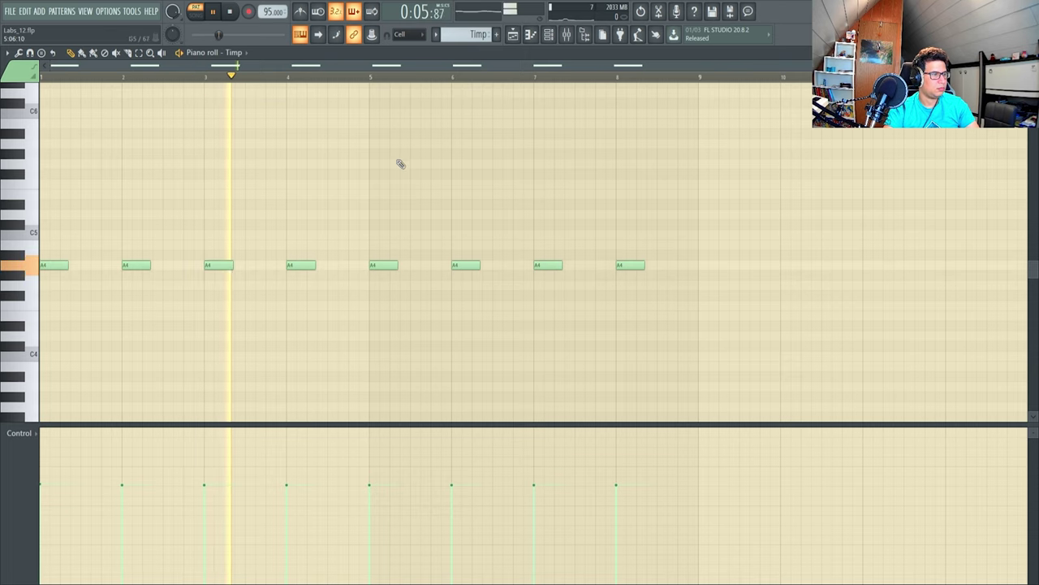
# - Stop the Timp playback, open the Sub Bass pattern from Track 16 in the piano roll and bring its low notes into view
pyautogui.press('space')
pyautogui.click(512, 35)
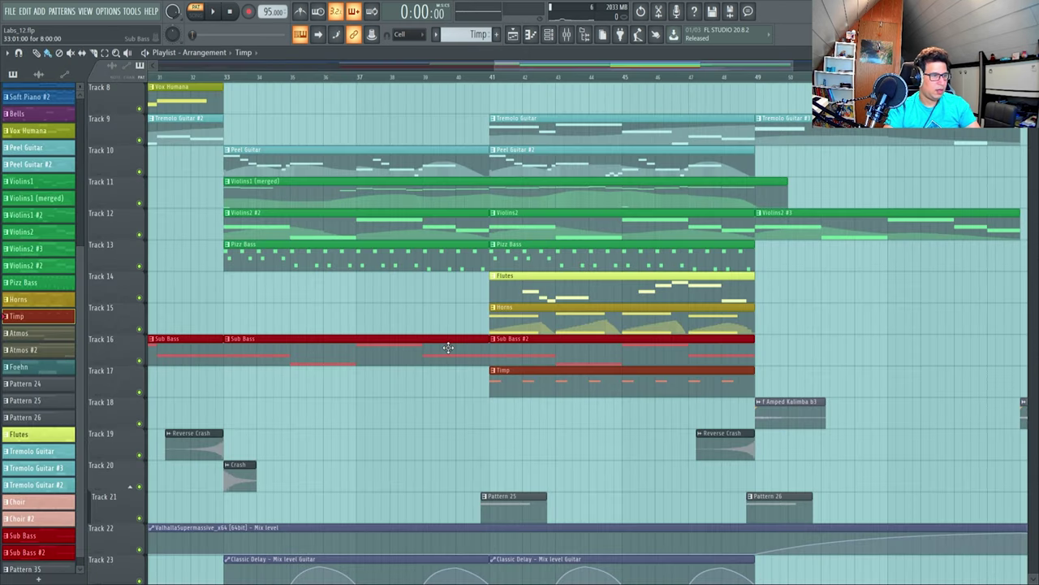
pyautogui.scroll(-2, 475, 347)
pyautogui.doubleClick(475, 347)
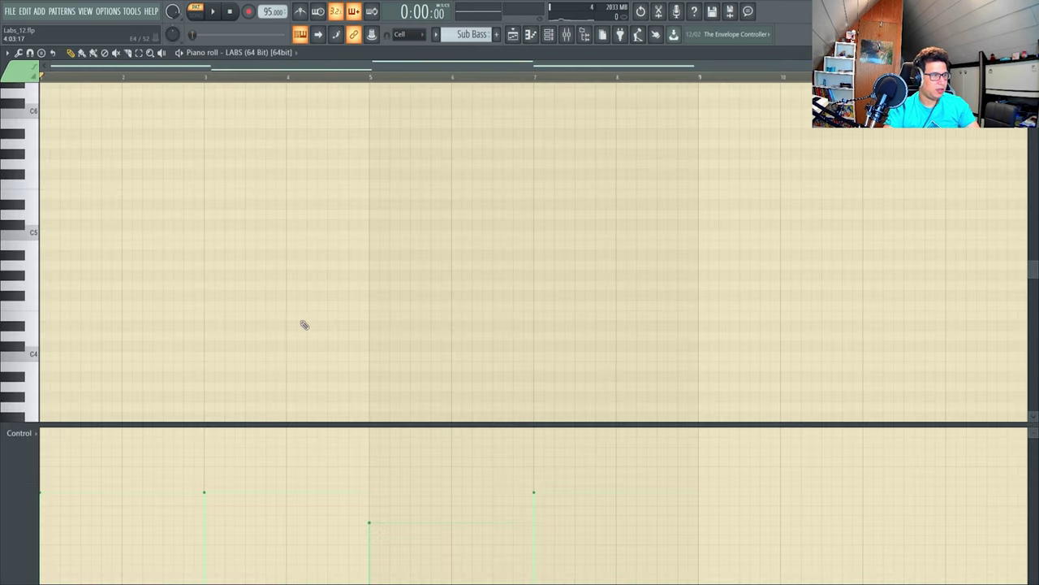
pyautogui.moveTo(108, 262); pyautogui.dragTo(127, 309)
# - Open the Sub Bass #2 pattern from Track 16, view its low repeated notes and return to the playlist around bar 41
pyautogui.click(511, 37)
pyautogui.doubleClick(512, 351)
pyautogui.moveTo(69, 271); pyautogui.dragTo(154, 341)
pyautogui.keyDown('ctrl'); pyautogui.click(153, 341); pyautogui.keyUp('ctrl')
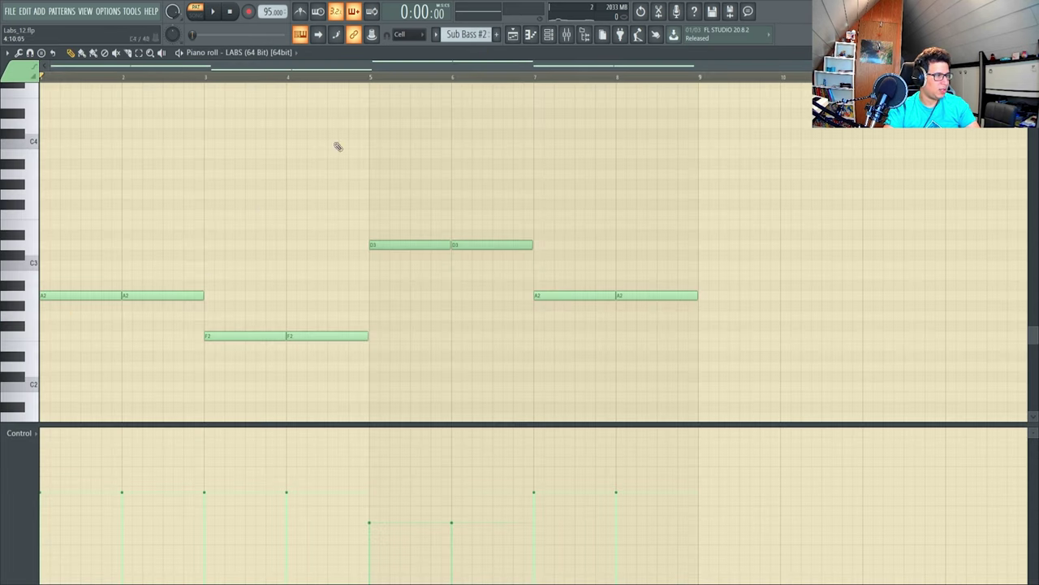
pyautogui.press('F5')
pyautogui.scroll(3, 492, 382)
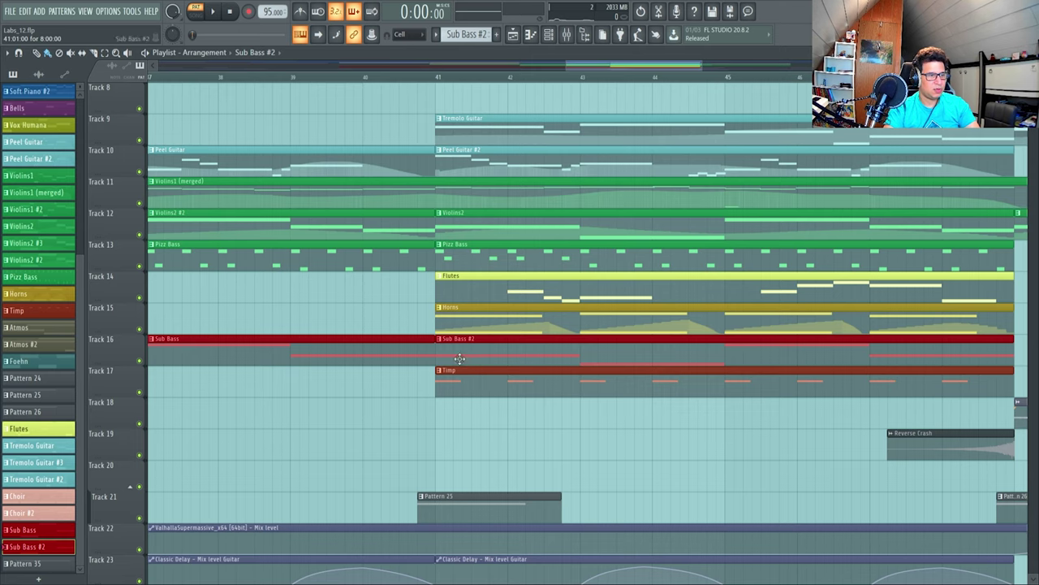
# - Compare the note lengths of the Sub Bass and Sub Bass #2 patterns in the piano roll and return to the Sub Bass and Timp clips
pyautogui.scroll(-1, 519, 404)
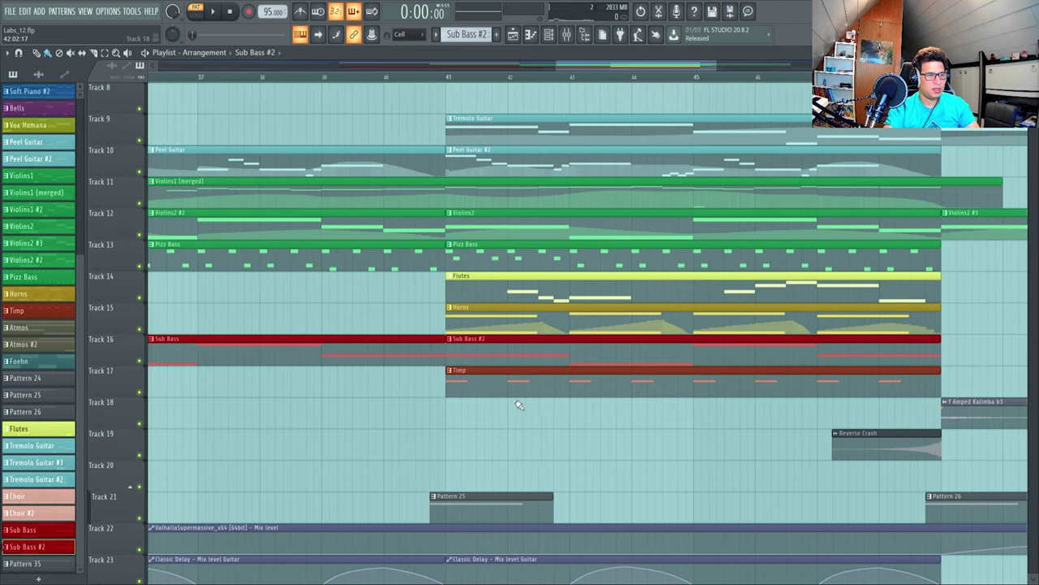
pyautogui.click(568, 37)
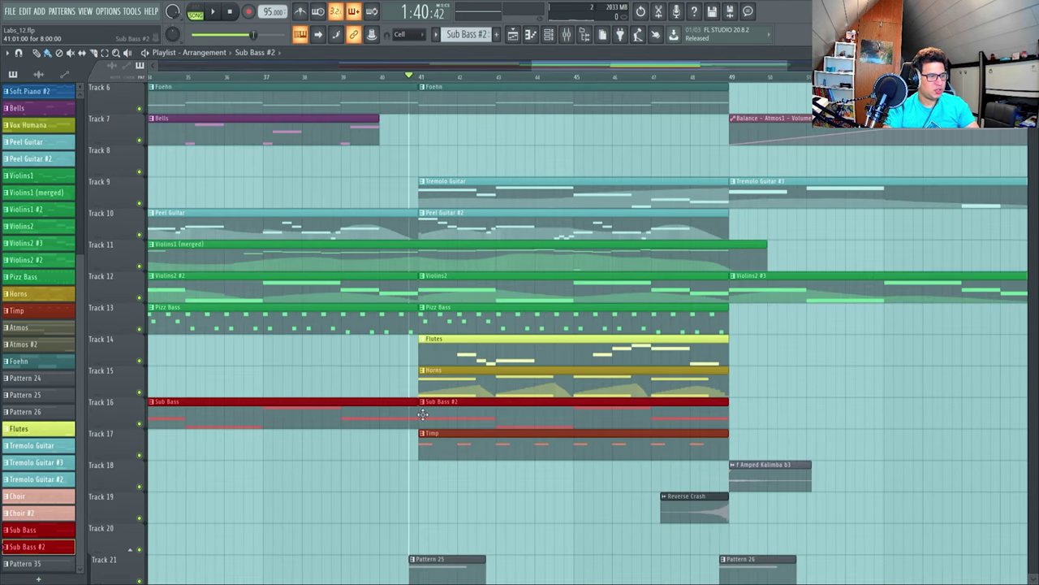
pyautogui.doubleClick(372, 413)
pyautogui.moveTo(122, 250); pyautogui.dragTo(154, 339)
pyautogui.click(512, 36)
pyautogui.doubleClick(471, 400)
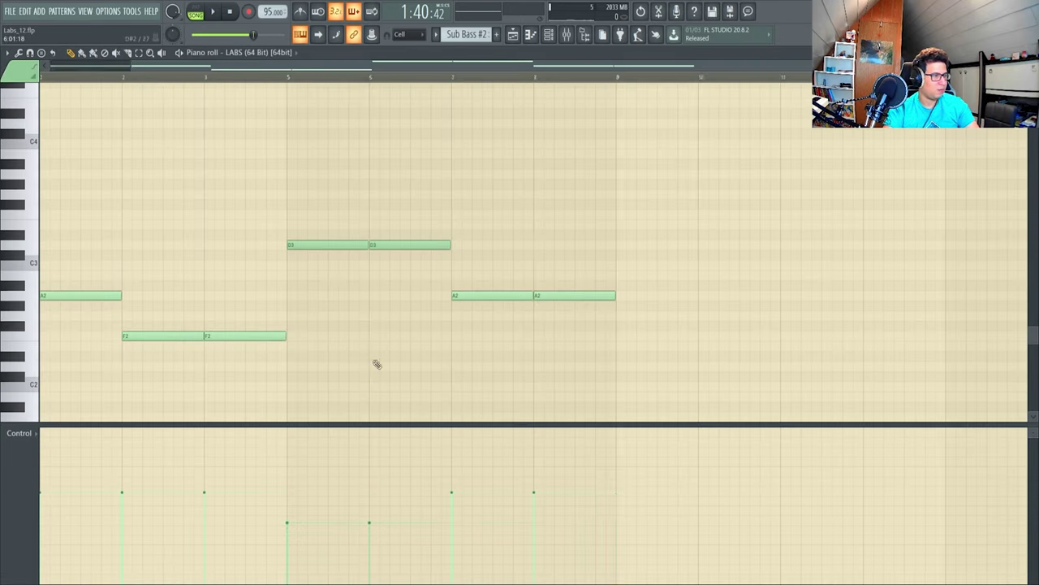
pyautogui.click(513, 35)
pyautogui.scroll(3, 469, 427)
pyautogui.scroll(-3, 490, 469)
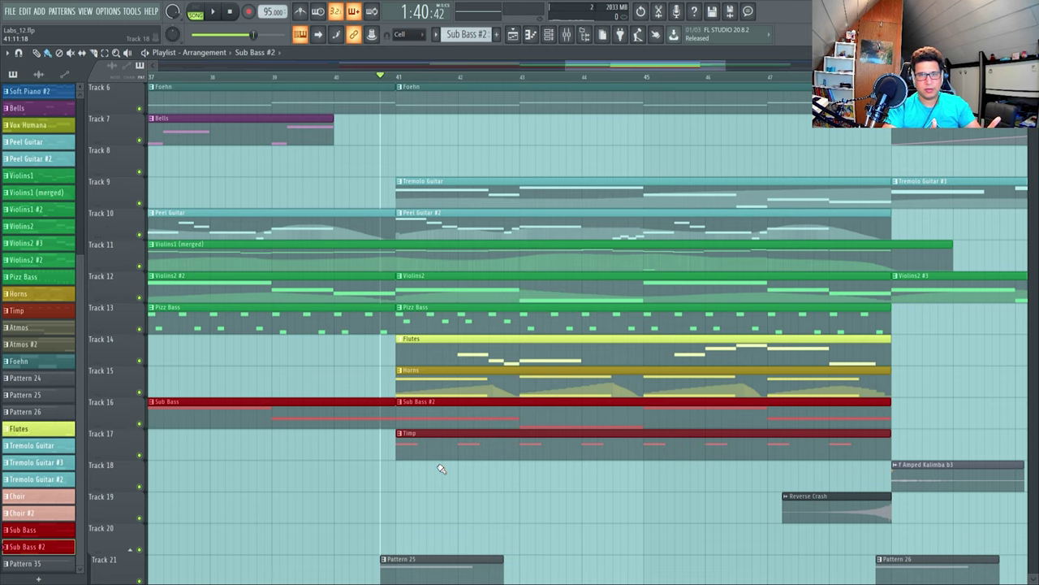
pyautogui.scroll(-3, 441, 468)
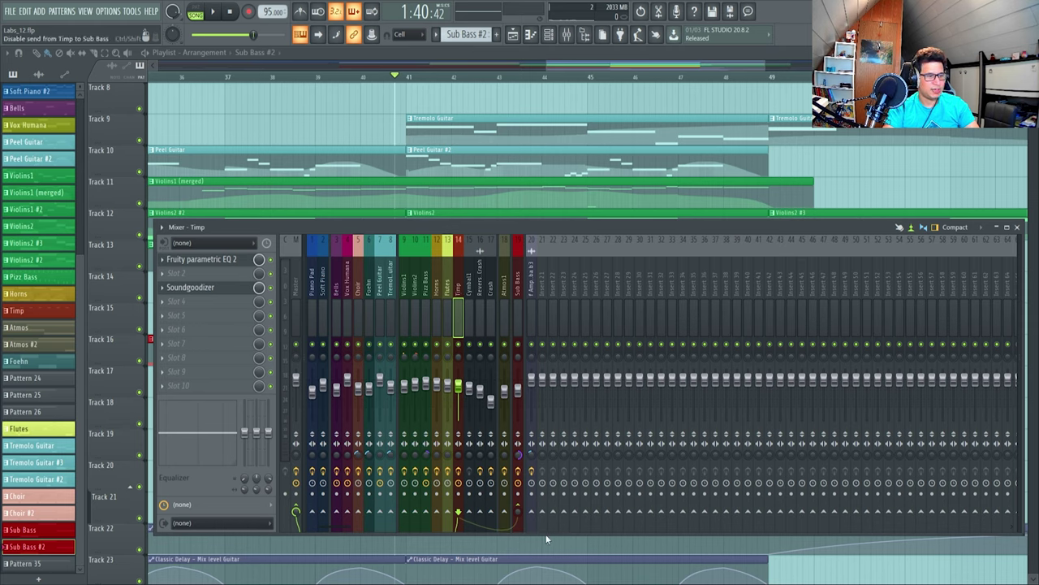
# - Inspect the Timp mixer track's send to the Sub Bass track and select the Sub Bass track
pyautogui.click(459, 286)
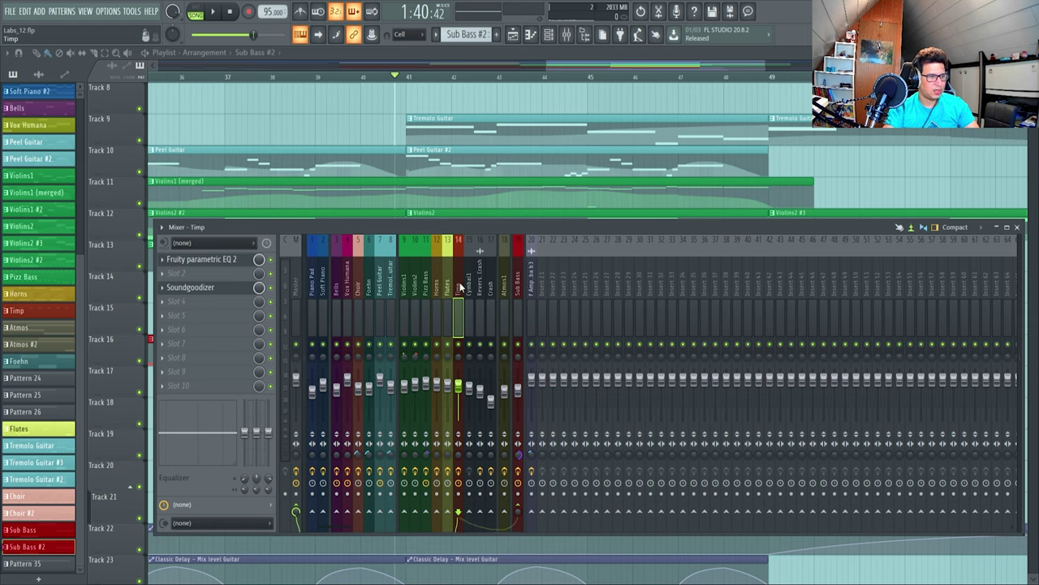
pyautogui.moveTo(458, 278); pyautogui.dragTo(446, 254)
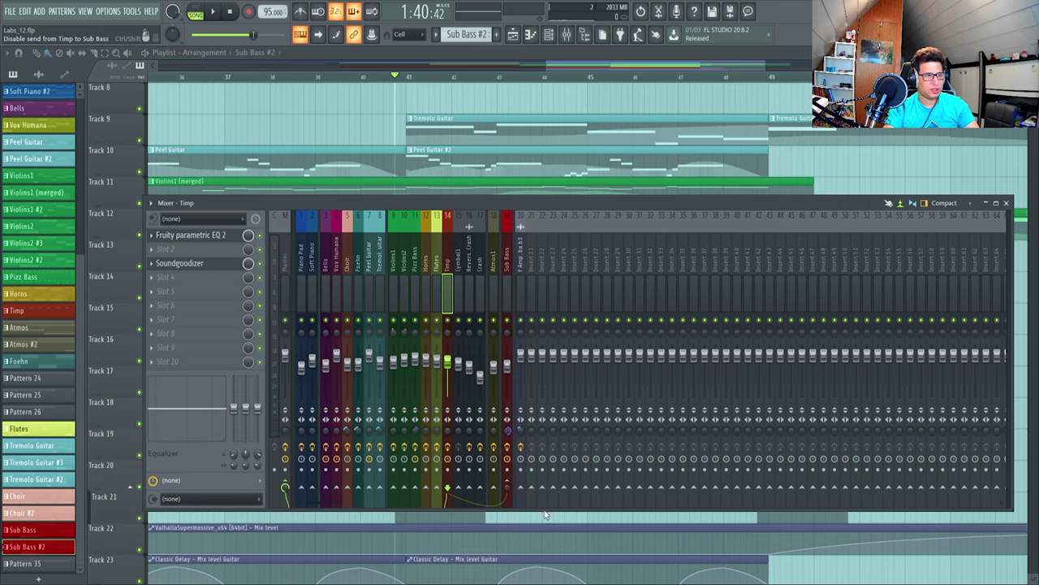
pyautogui.click(507, 262)
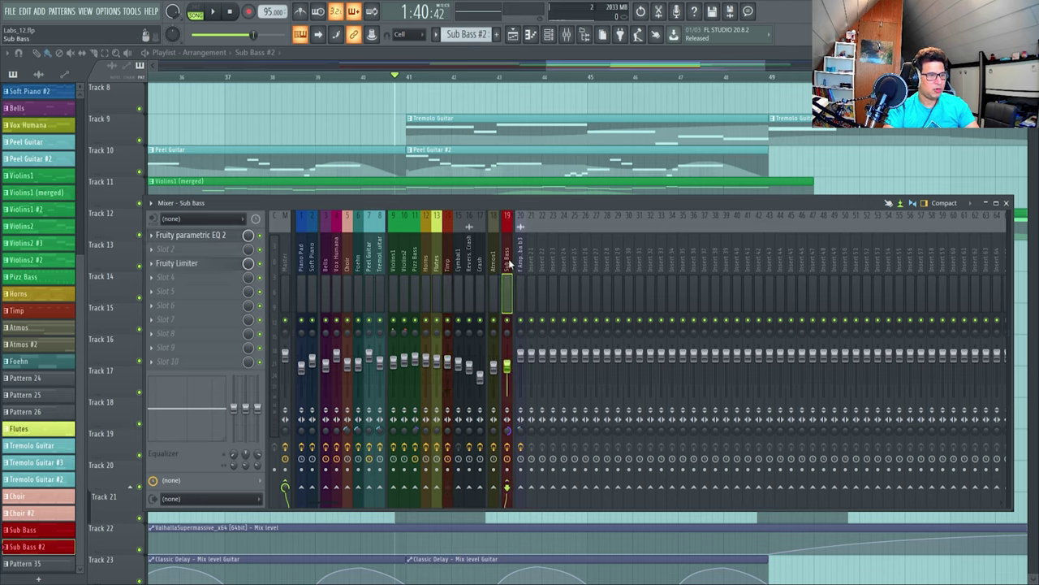
# - Open the Fruity Limiter on the Sub Bass mixer track, compare its limiter and compressor modes and inspect the sidechain setting
pyautogui.click(203, 264)
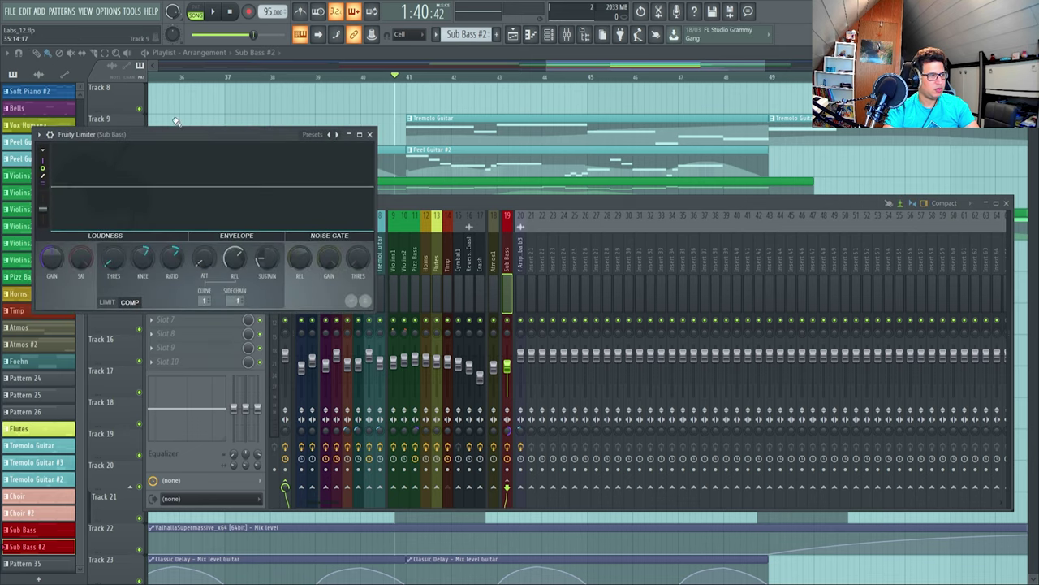
pyautogui.moveTo(166, 132); pyautogui.dragTo(309, 151)
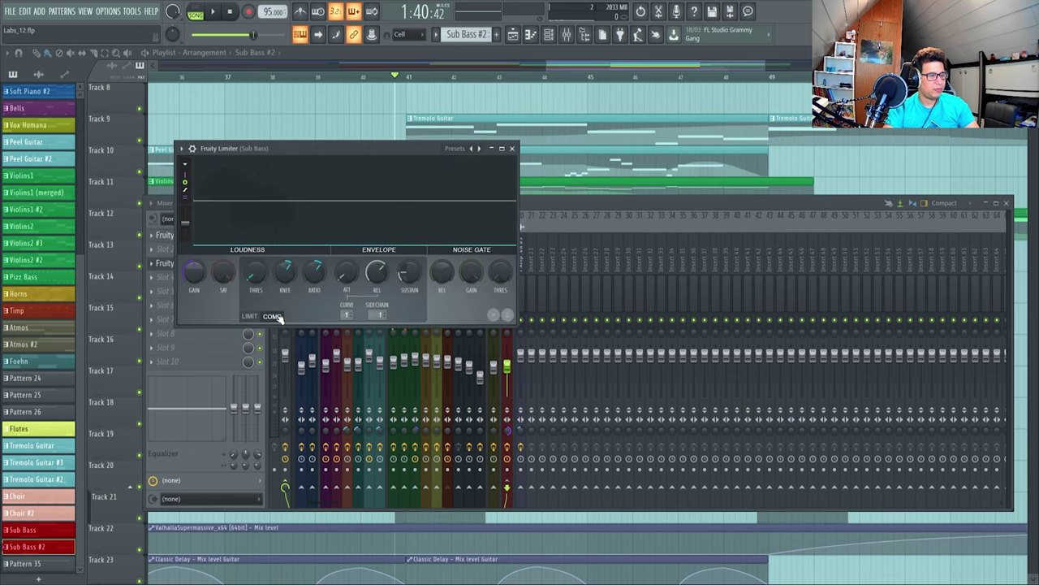
pyautogui.click(249, 316)
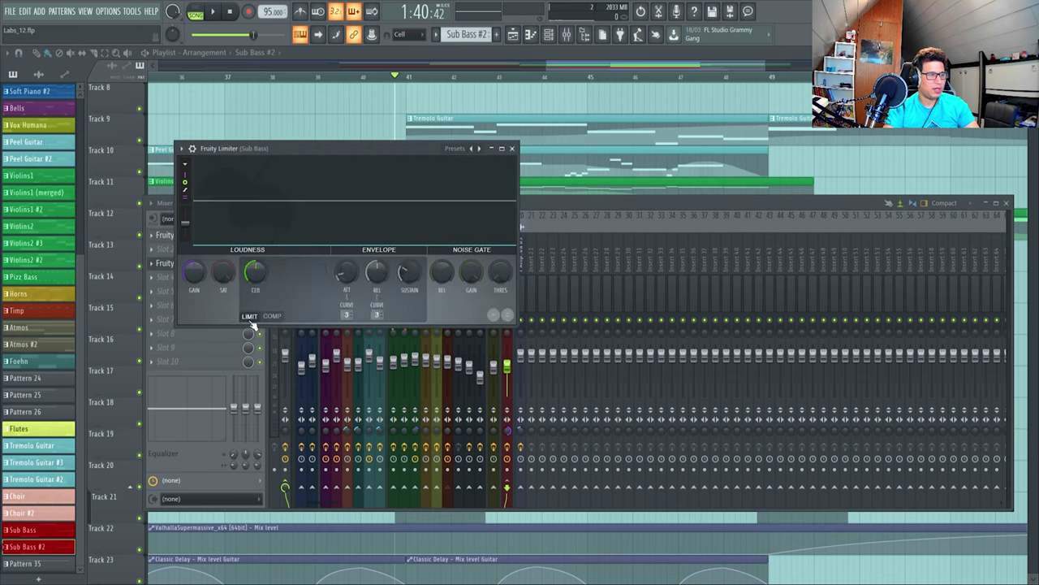
pyautogui.click(272, 316)
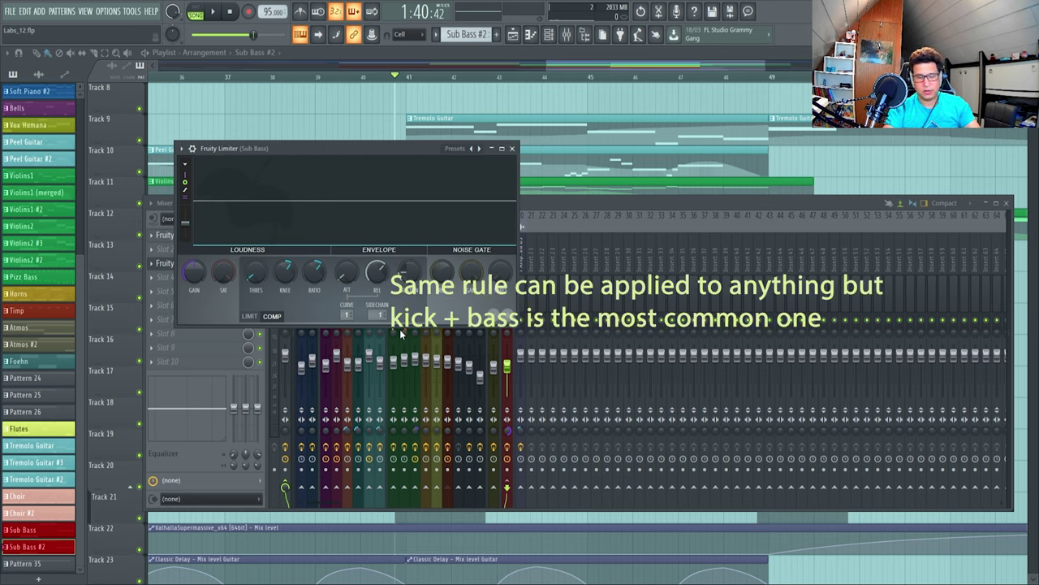
pyautogui.moveTo(330, 150); pyautogui.dragTo(461, 156)
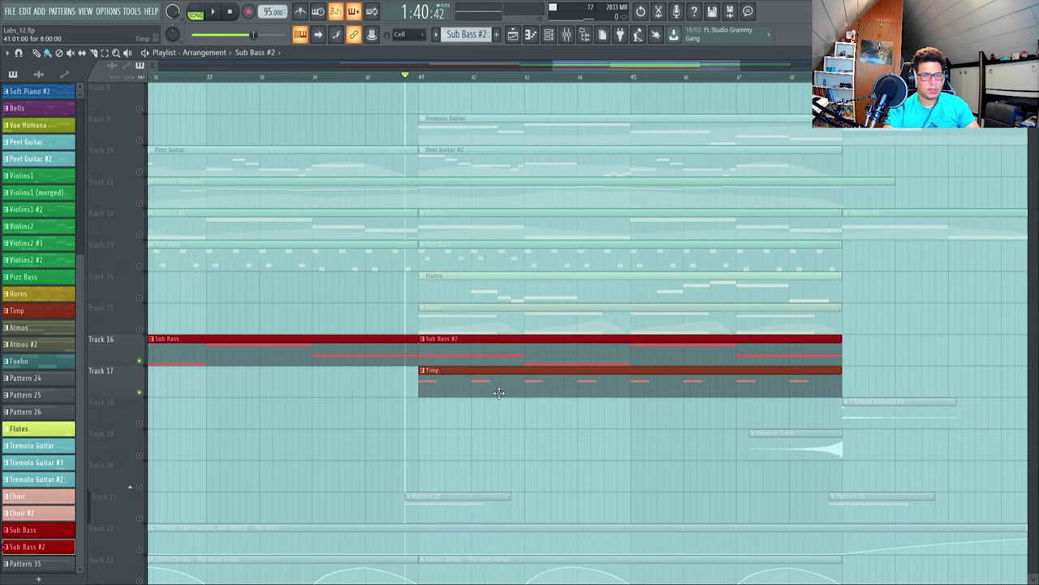
# - Play the soloed Sub Bass and Timp tracks from just before bar 41 while watching the Sub Bass Fruity Limiter, and stop playback
pyautogui.scroll(-1, 495, 396)
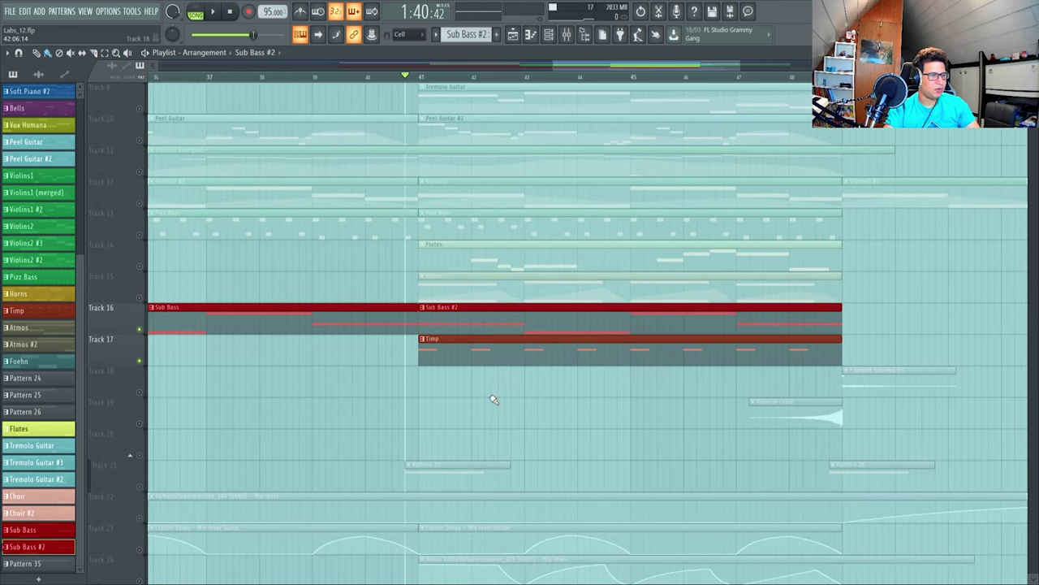
pyautogui.scroll(2, 484, 400)
pyautogui.scroll(-1, 476, 401)
pyautogui.press('space')
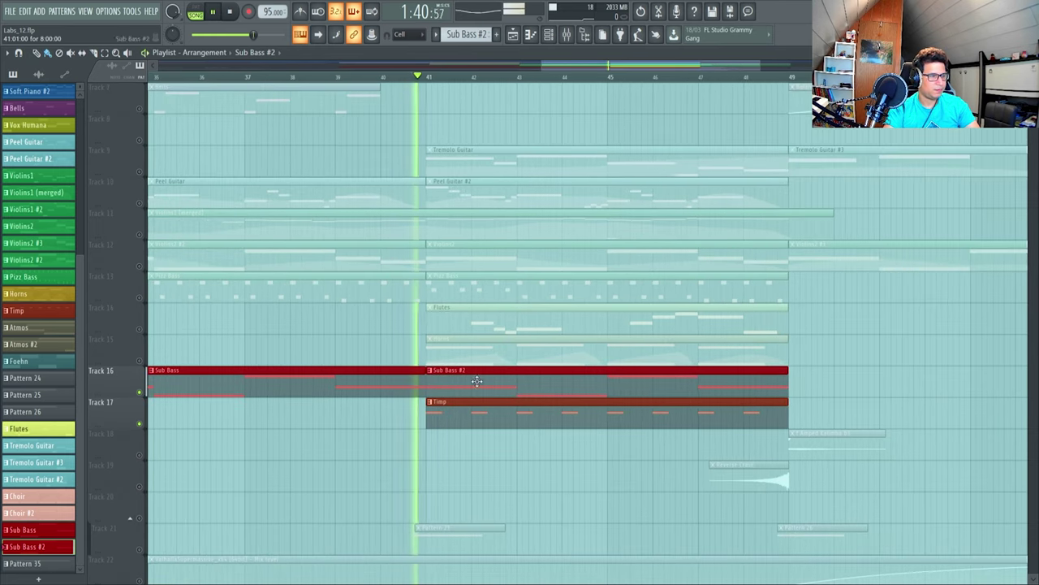
pyautogui.click(566, 34)
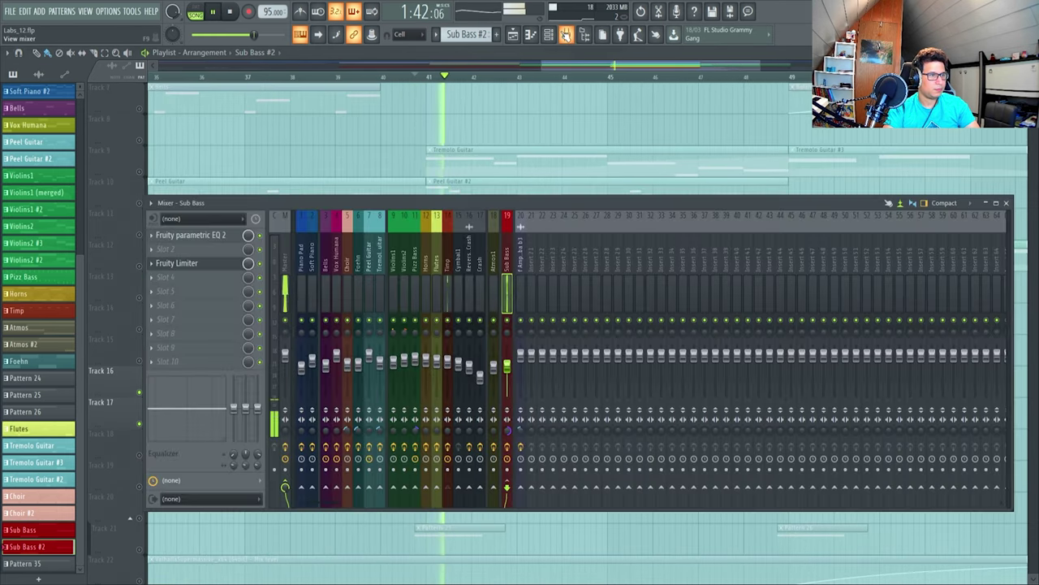
pyautogui.click(203, 264)
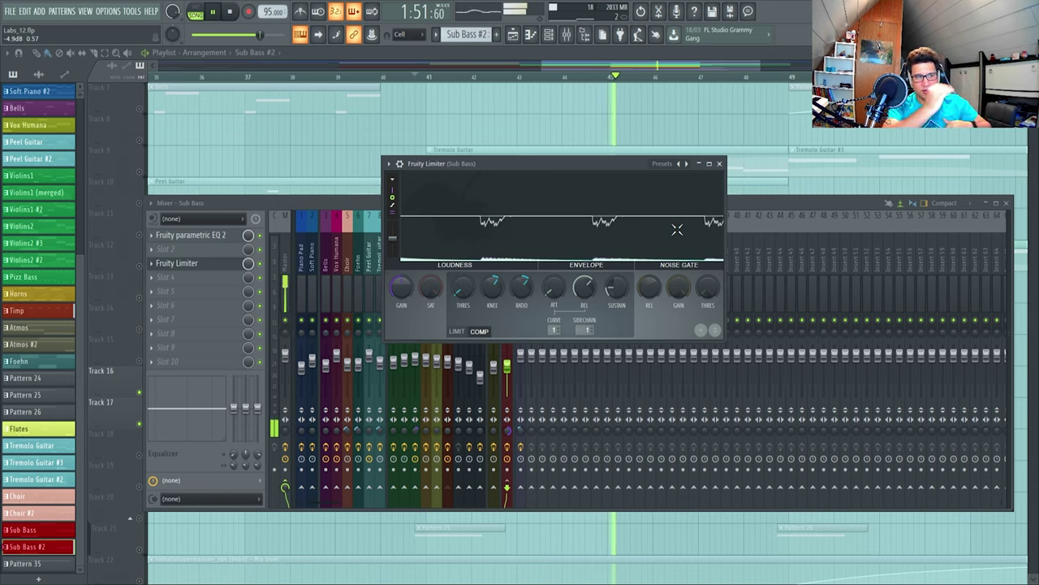
pyautogui.press('space')
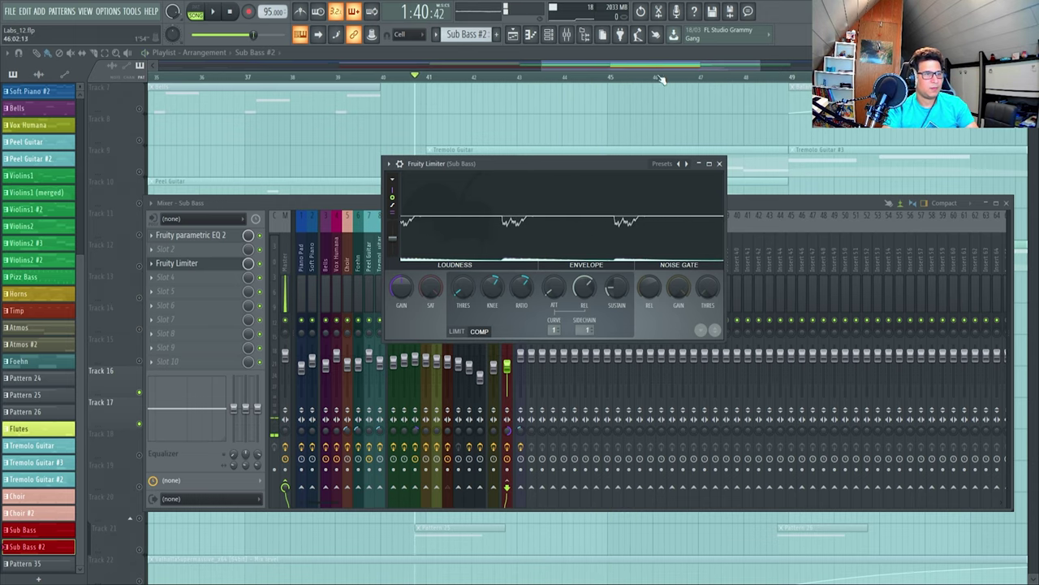
pyautogui.press('F12')
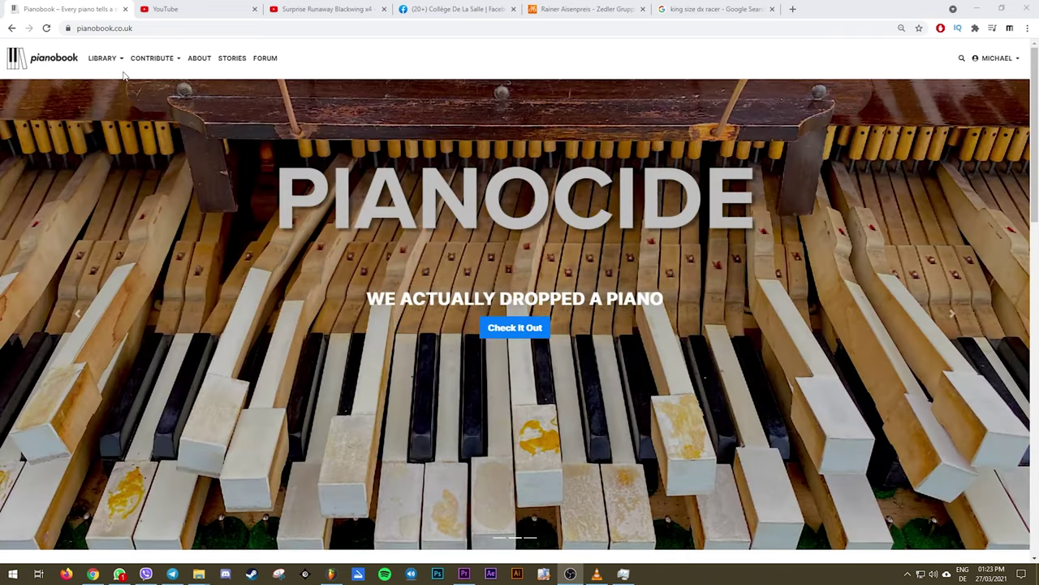
# - Switch to the Pianobook website in the browser, open the latest library page and browse its sample instruments
pyautogui.moveTo(102, 58)
pyautogui.click(112, 82)
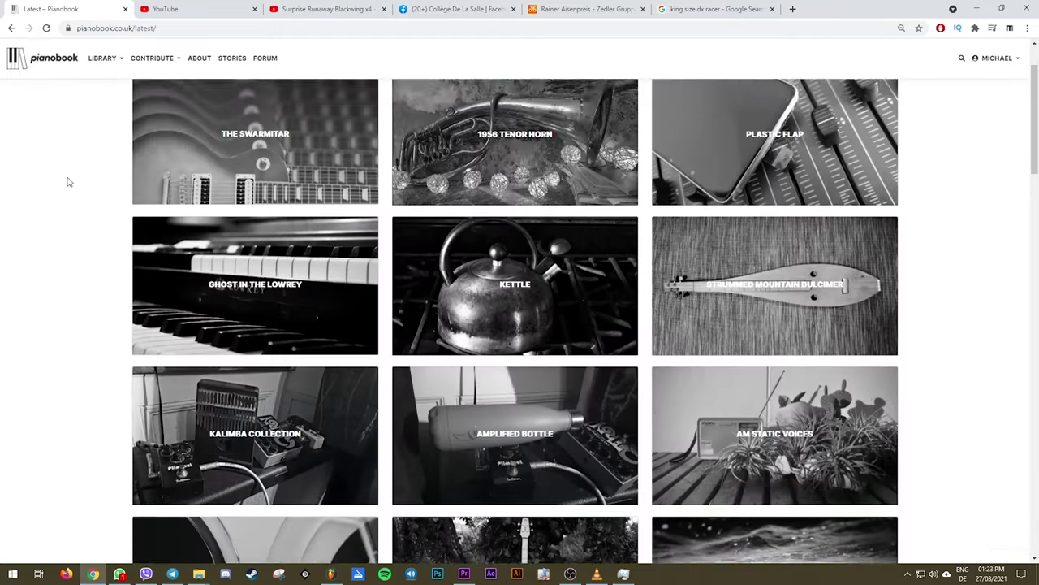
pyautogui.scroll(-20, 68, 181)
pyautogui.scroll(-3, 68, 182)
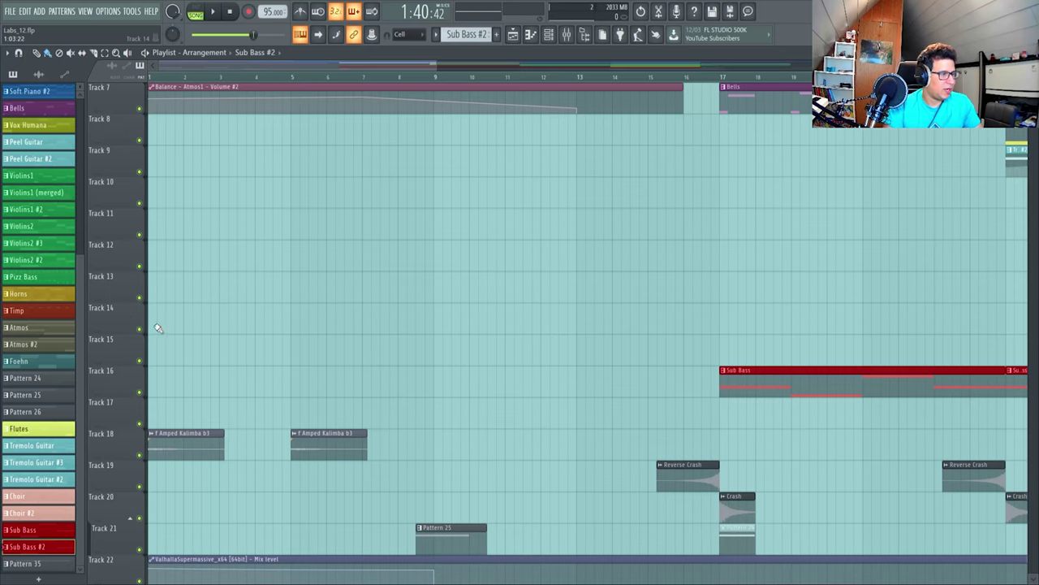
# - Switch back to the FL Studio playlist, solo Track 18 and open the f Amped Kalimba b3 sample's channel settings
pyautogui.scroll(1, 165, 327)
pyautogui.scroll(-2, 196, 328)
pyautogui.scroll(-1, 194, 326)
pyautogui.scroll(5, 180, 321)
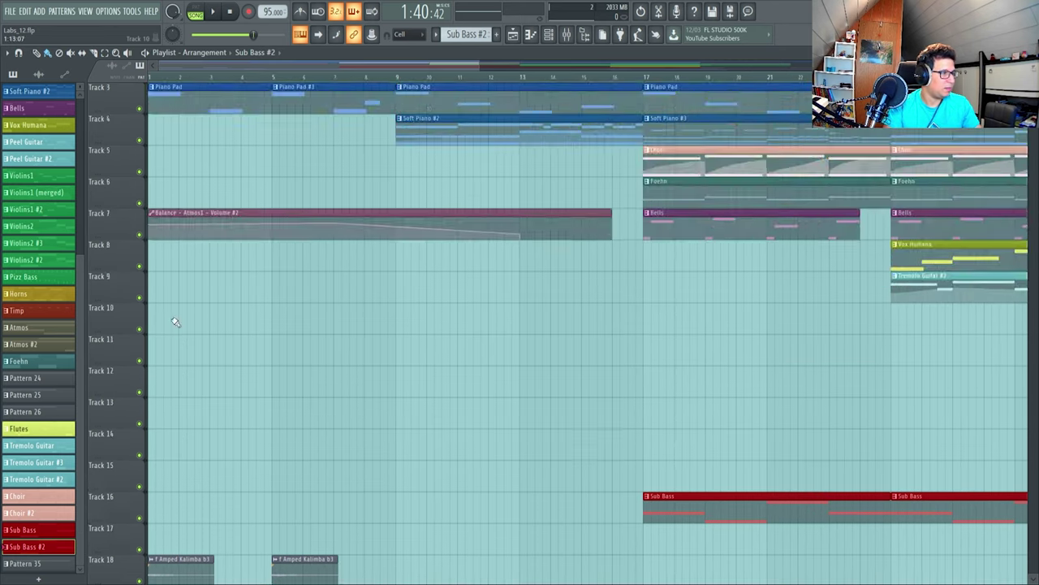
pyautogui.scroll(-5, 175, 322)
pyautogui.rightClick(142, 424)
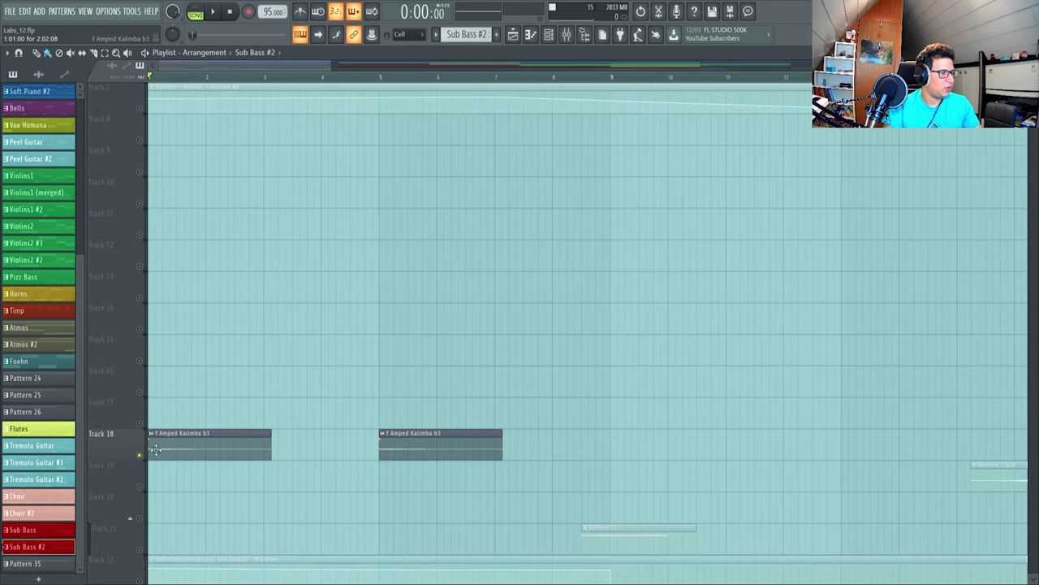
pyautogui.doubleClick(166, 439)
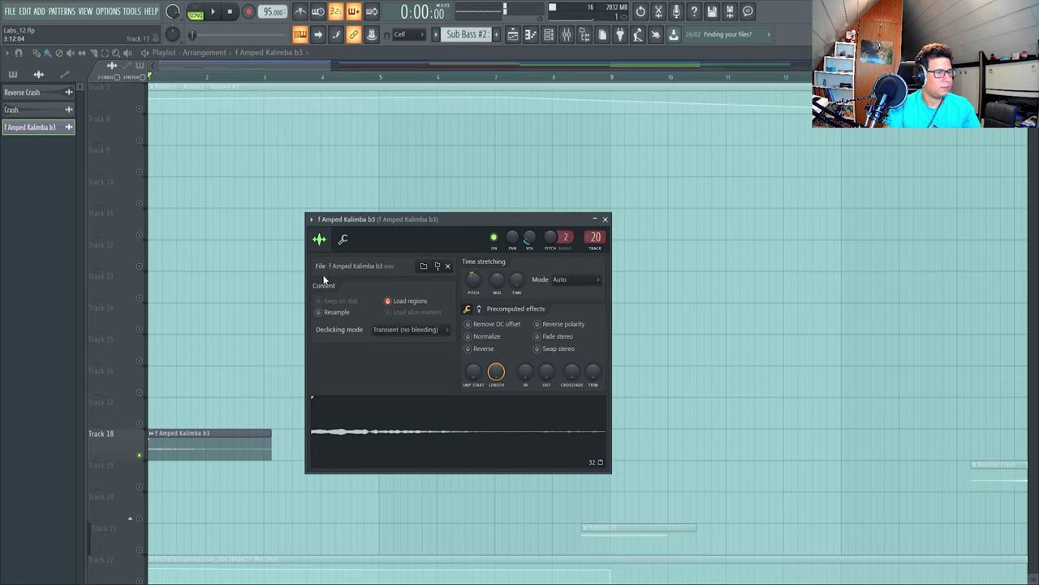
pyautogui.click(567, 35)
pyautogui.click(567, 35)
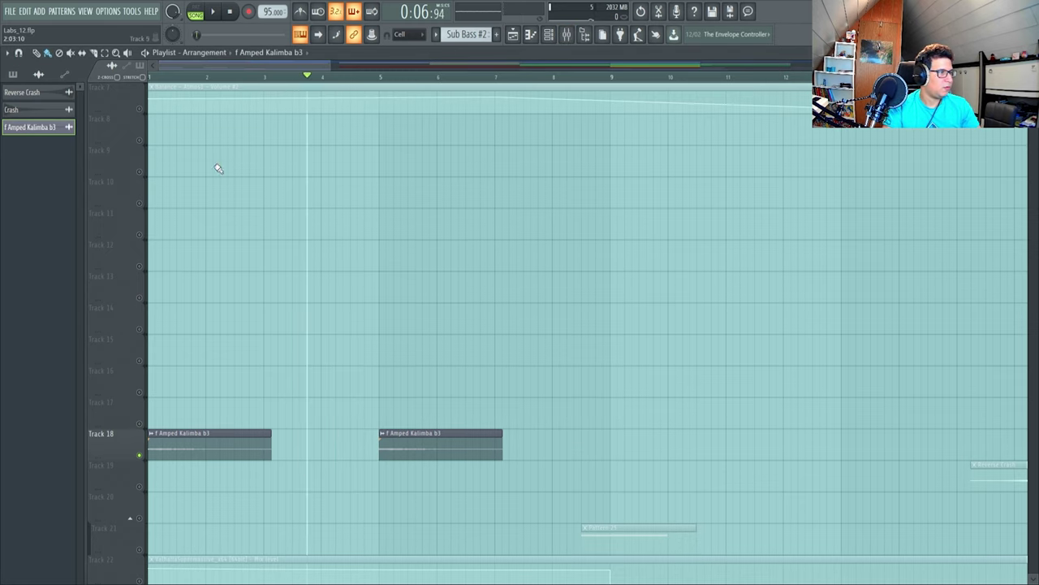
# - Enable Track 3's Piano Pad alongside the soloed kalimba on Track 18, play from bar 1 and stop
pyautogui.scroll(6, 216, 169)
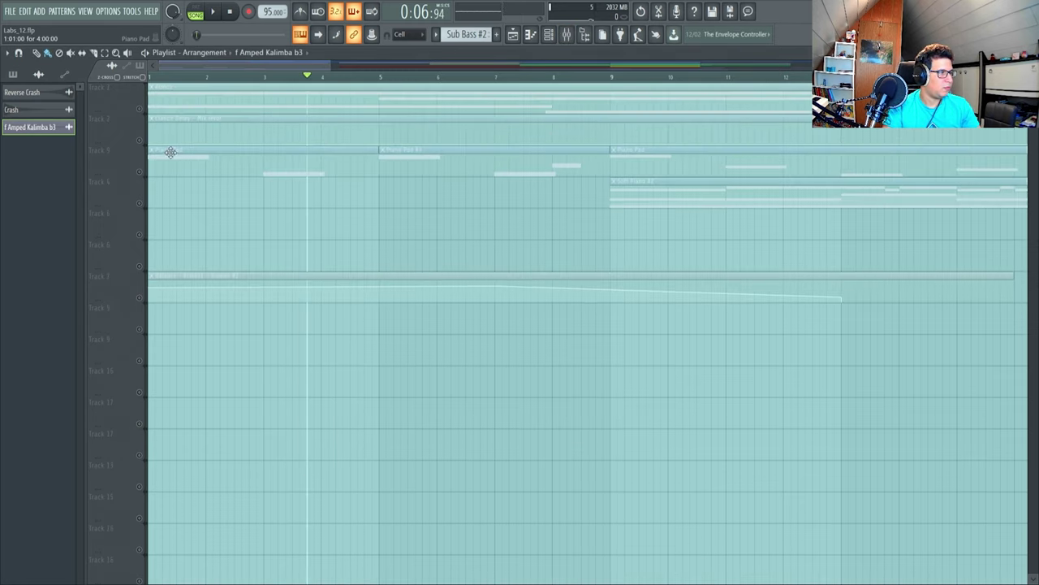
pyautogui.click(140, 172)
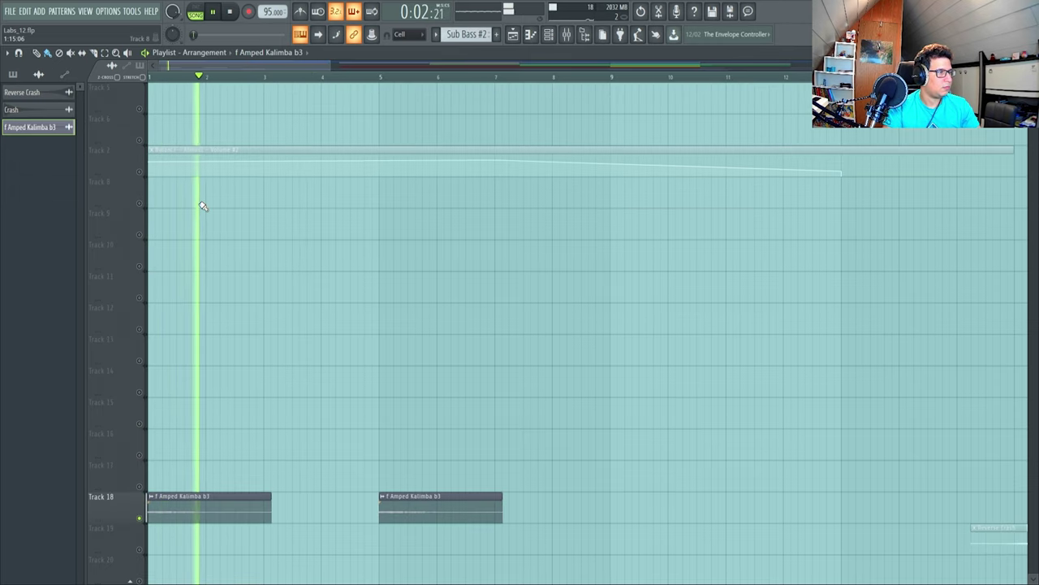
pyautogui.press('space')
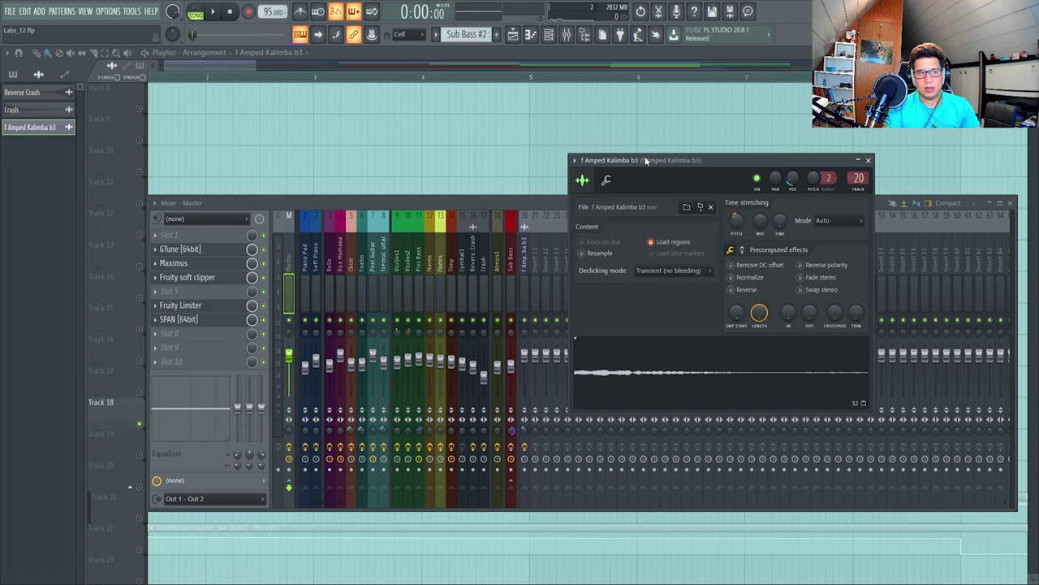
# - Open the GTune tuner on the Master mixer track and place it beside the f Amped Kalimba b3 channel window
pyautogui.moveTo(647, 161); pyautogui.dragTo(633, 168)
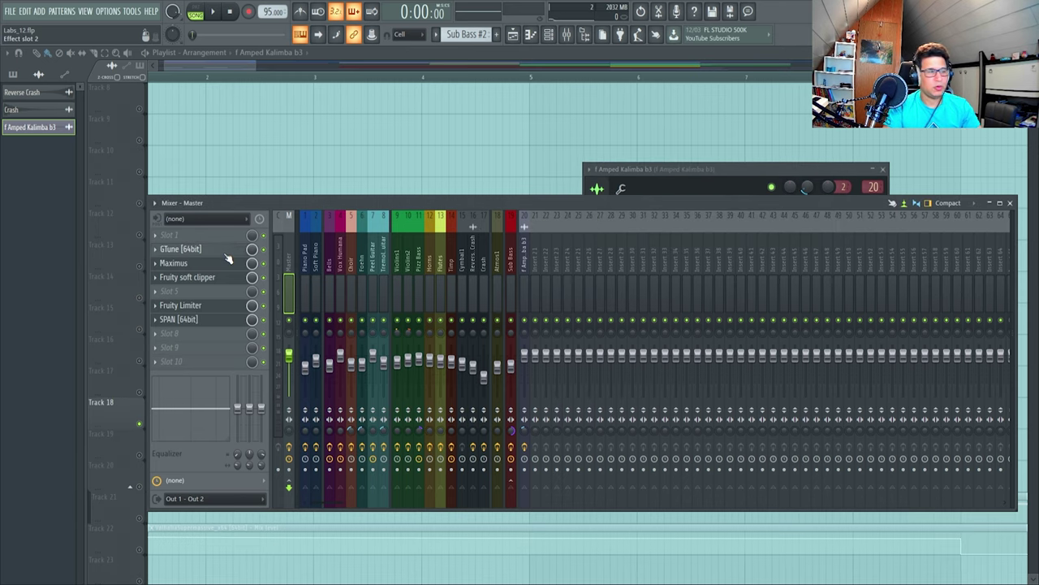
pyautogui.click(211, 249)
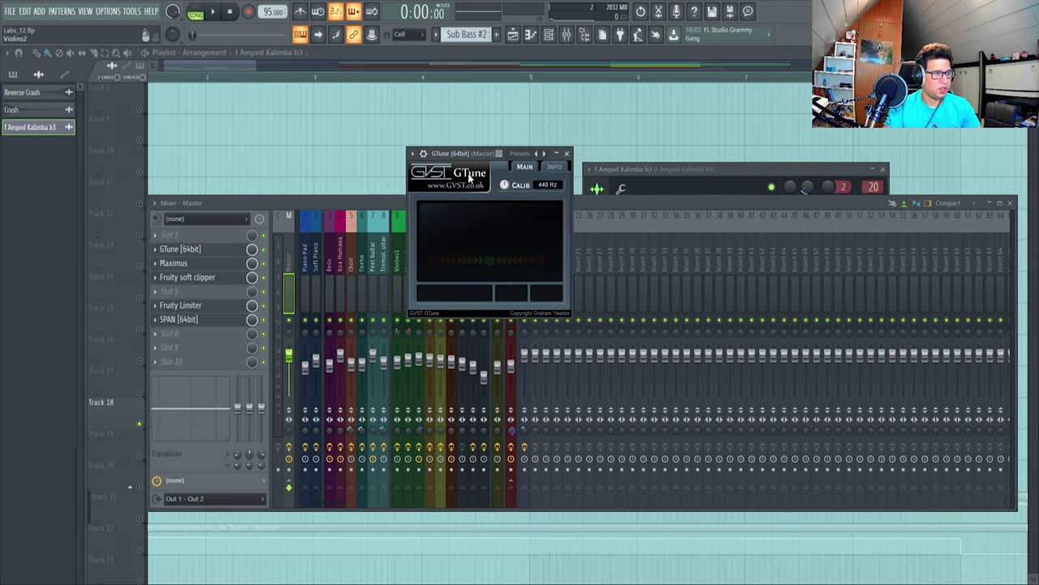
pyautogui.moveTo(466, 155); pyautogui.dragTo(435, 153)
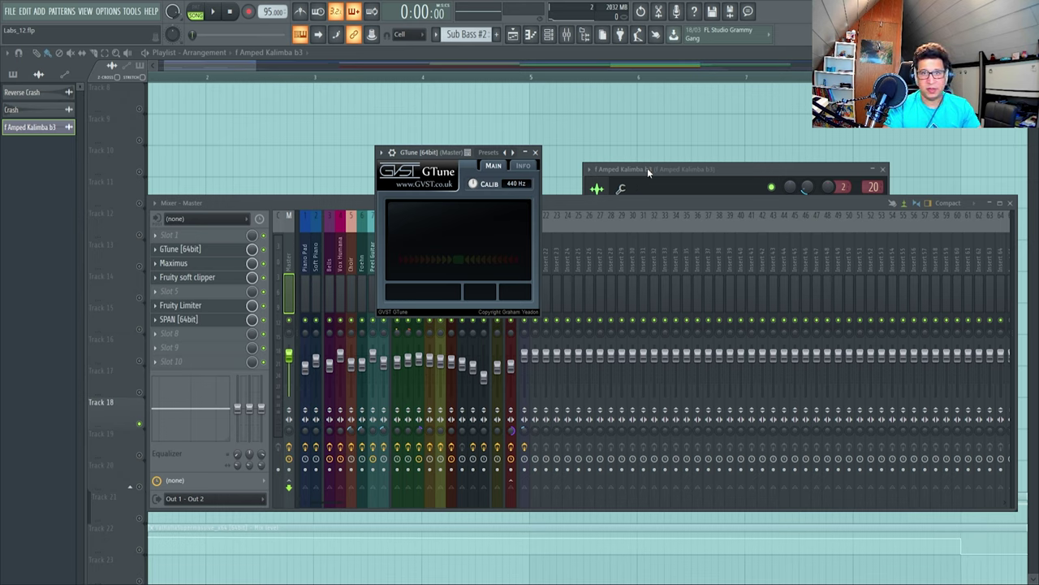
# - Arrange the f Amped Kalimba b3 channel window beside GTune and audition the sample at C5 to check its tuning
pyautogui.moveTo(647, 168); pyautogui.dragTo(613, 119)
pyautogui.moveTo(435, 149)
pyautogui.mouseDown()
pyautogui.moveTo(419, 145)
pyautogui.moveTo(427, 153)
pyautogui.mouseUp()
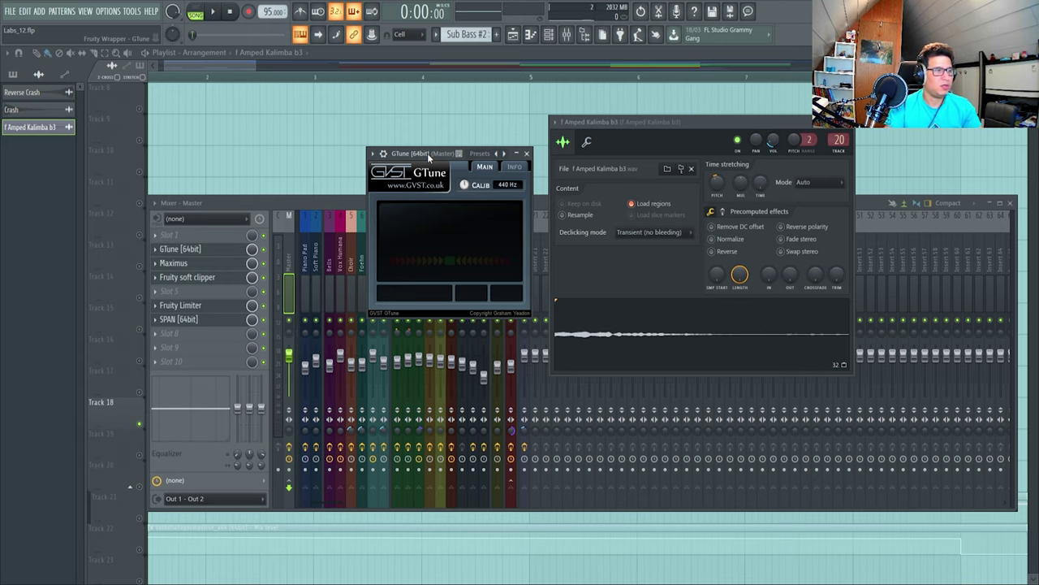
pyautogui.moveTo(427, 152)
pyautogui.mouseDown()
pyautogui.moveTo(441, 150)
pyautogui.moveTo(433, 153)
pyautogui.mouseUp()
pyautogui.moveTo(603, 122); pyautogui.dragTo(610, 122)
pyautogui.press('q')
pyautogui.press('q')
pyautogui.press('q')
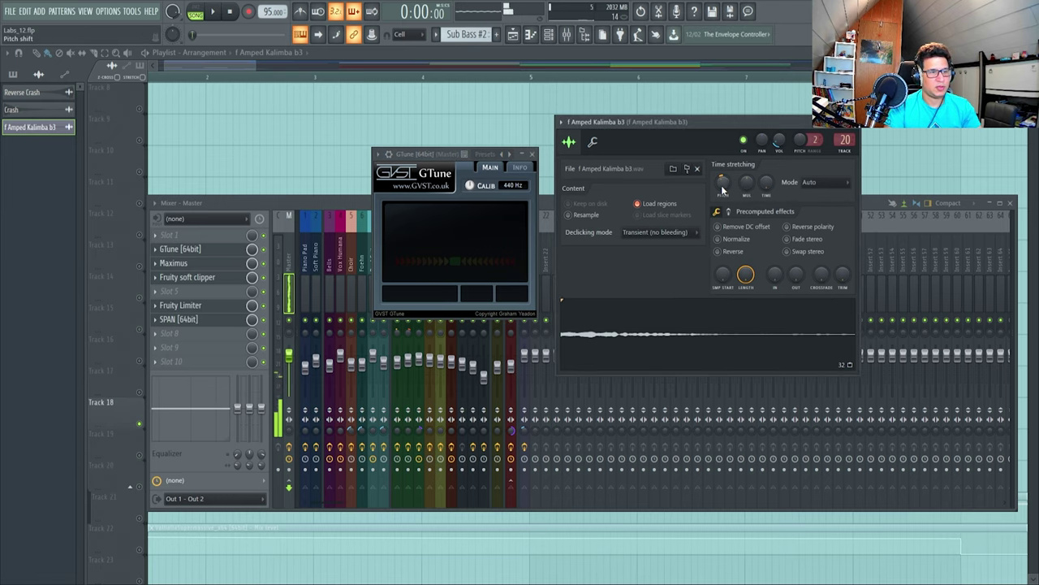
# - Adjust the kalimba sample's pitch shift to -100 cents and on to -200 cents, auditioning C5 against GTune at each setting
pyautogui.moveTo(657, 120)
pyautogui.mouseDown()
pyautogui.moveTo(670, 121)
pyautogui.moveTo(648, 116)
pyautogui.mouseUp()
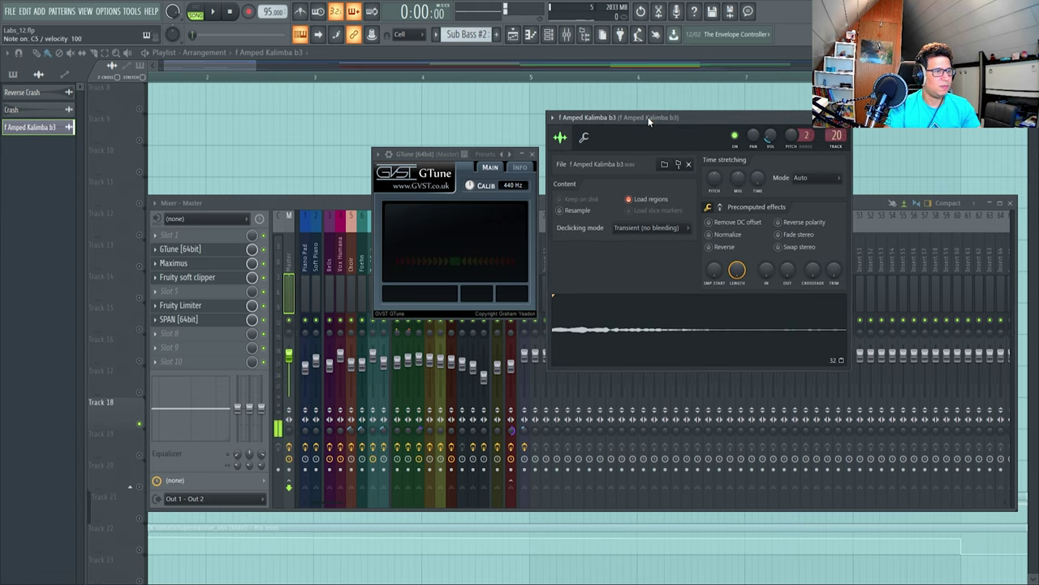
pyautogui.press('q')
pyautogui.press('q')
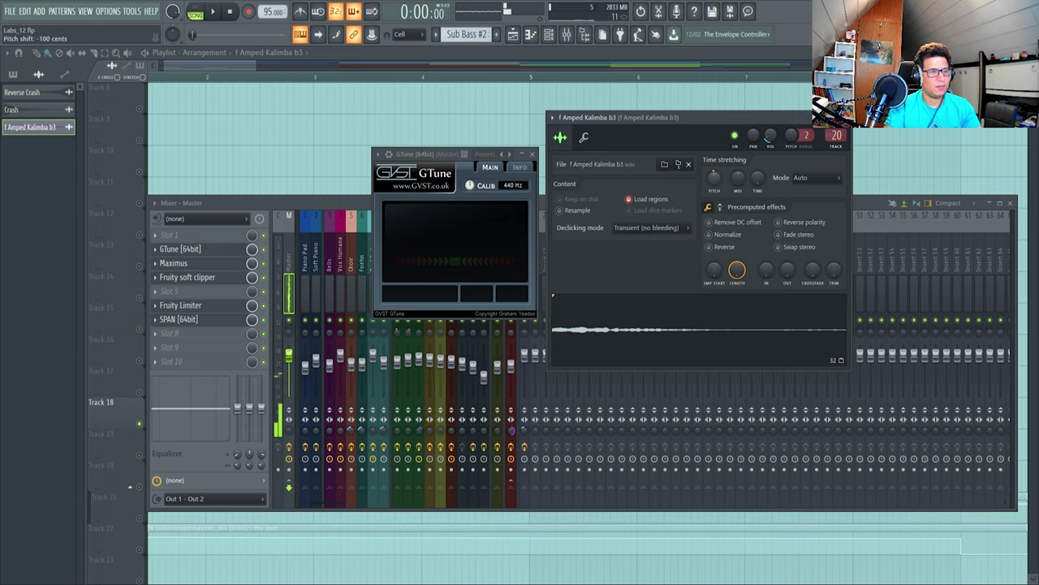
pyautogui.press('q')
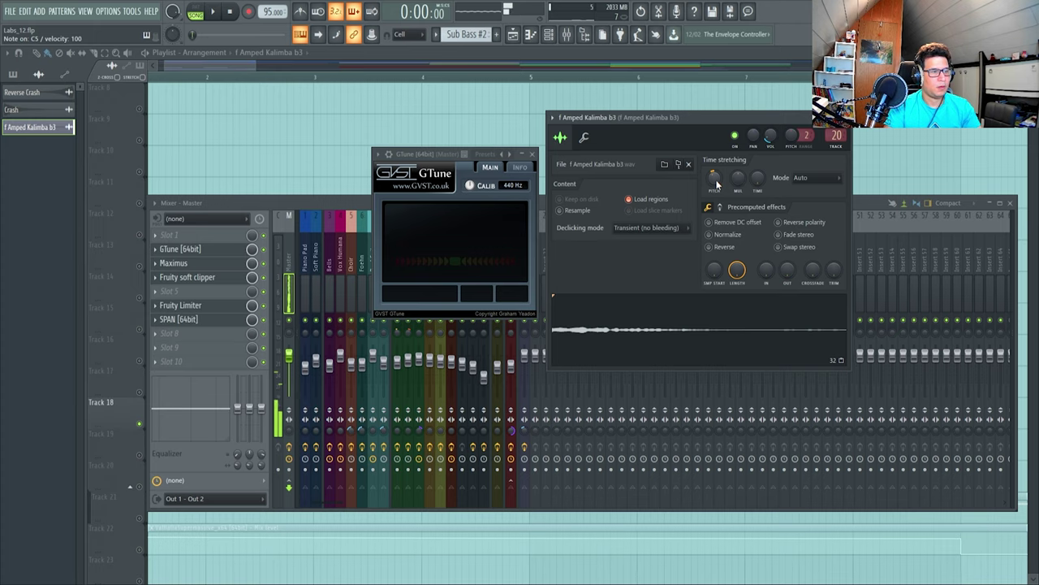
pyautogui.press('q')
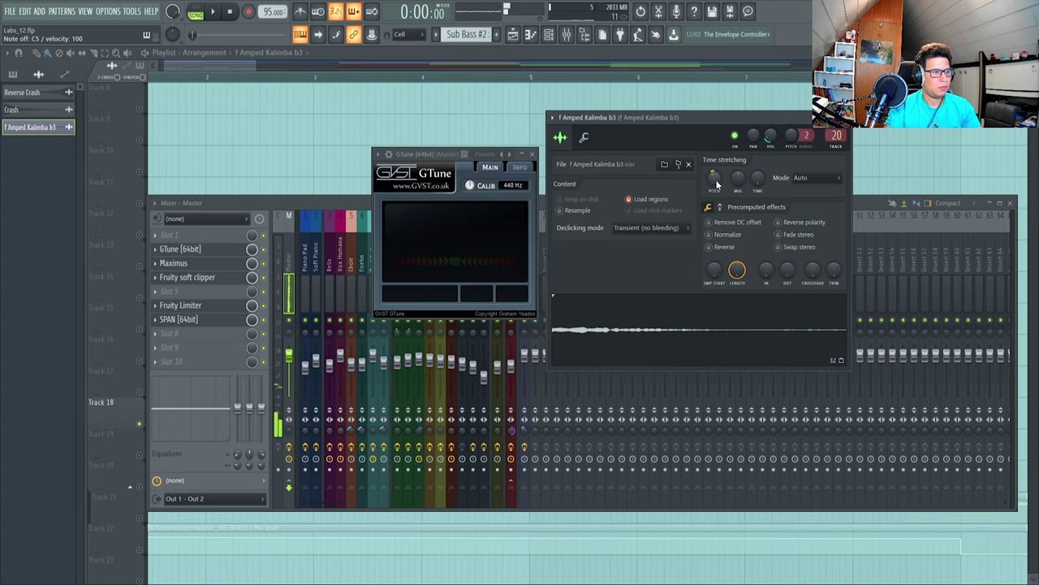
pyautogui.moveTo(670, 121); pyautogui.dragTo(678, 125)
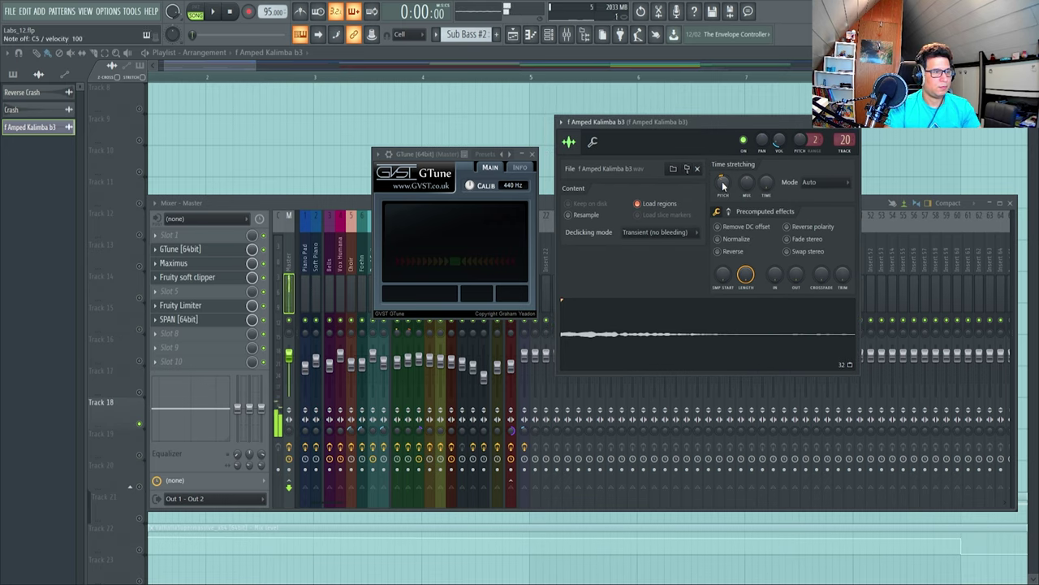
pyautogui.press('q')
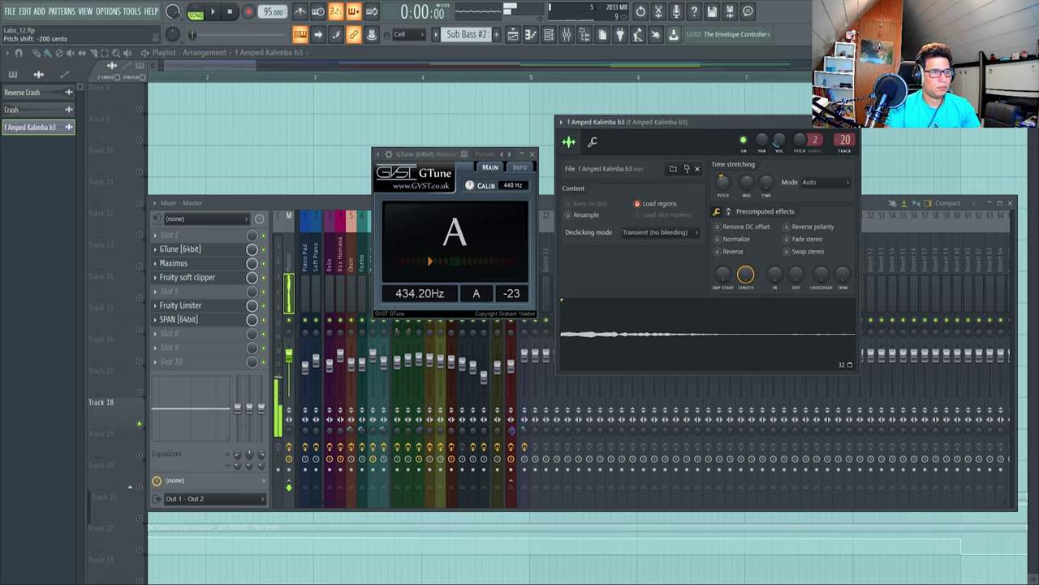
pyautogui.press('q')
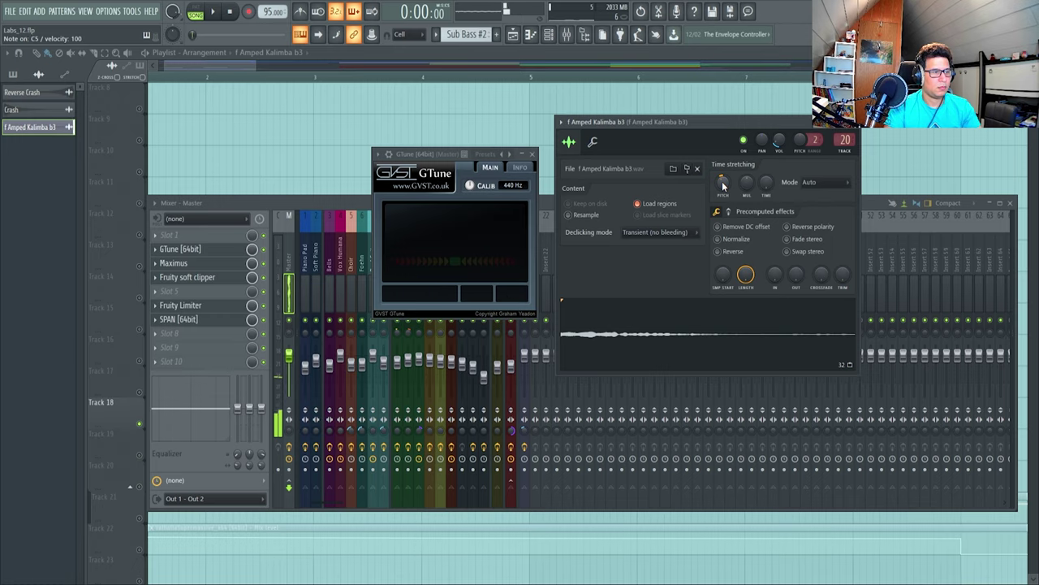
# - Close the open plugin, channel and mixer windows and play the full arrangement from the beginning
pyautogui.press('F12')
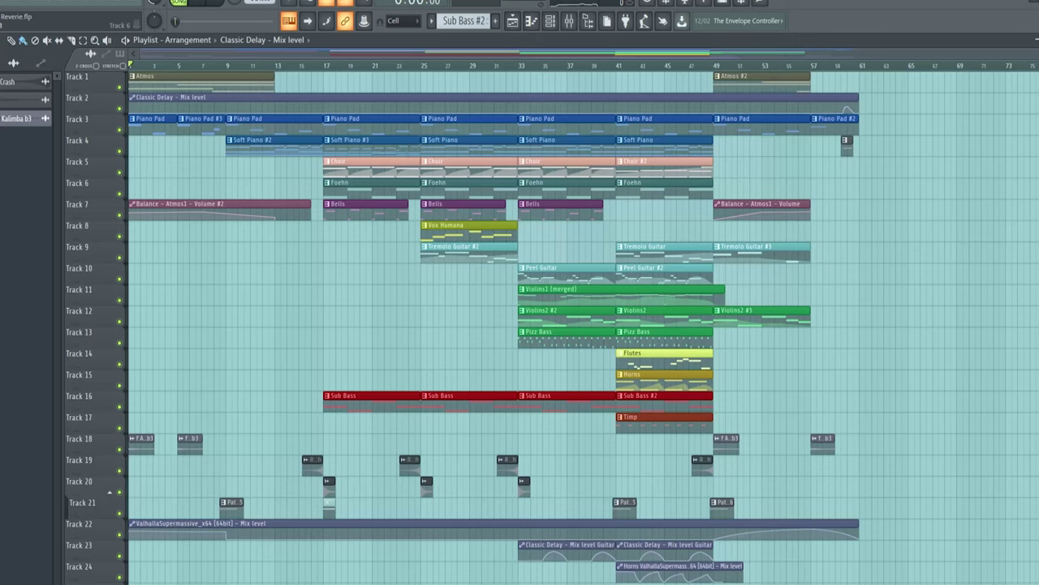
pyautogui.press('space')
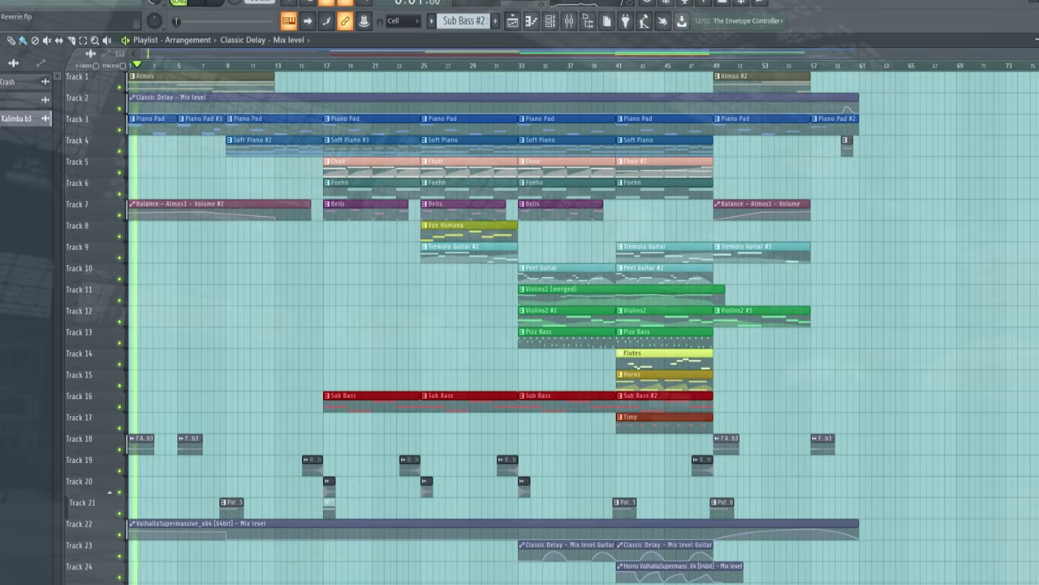